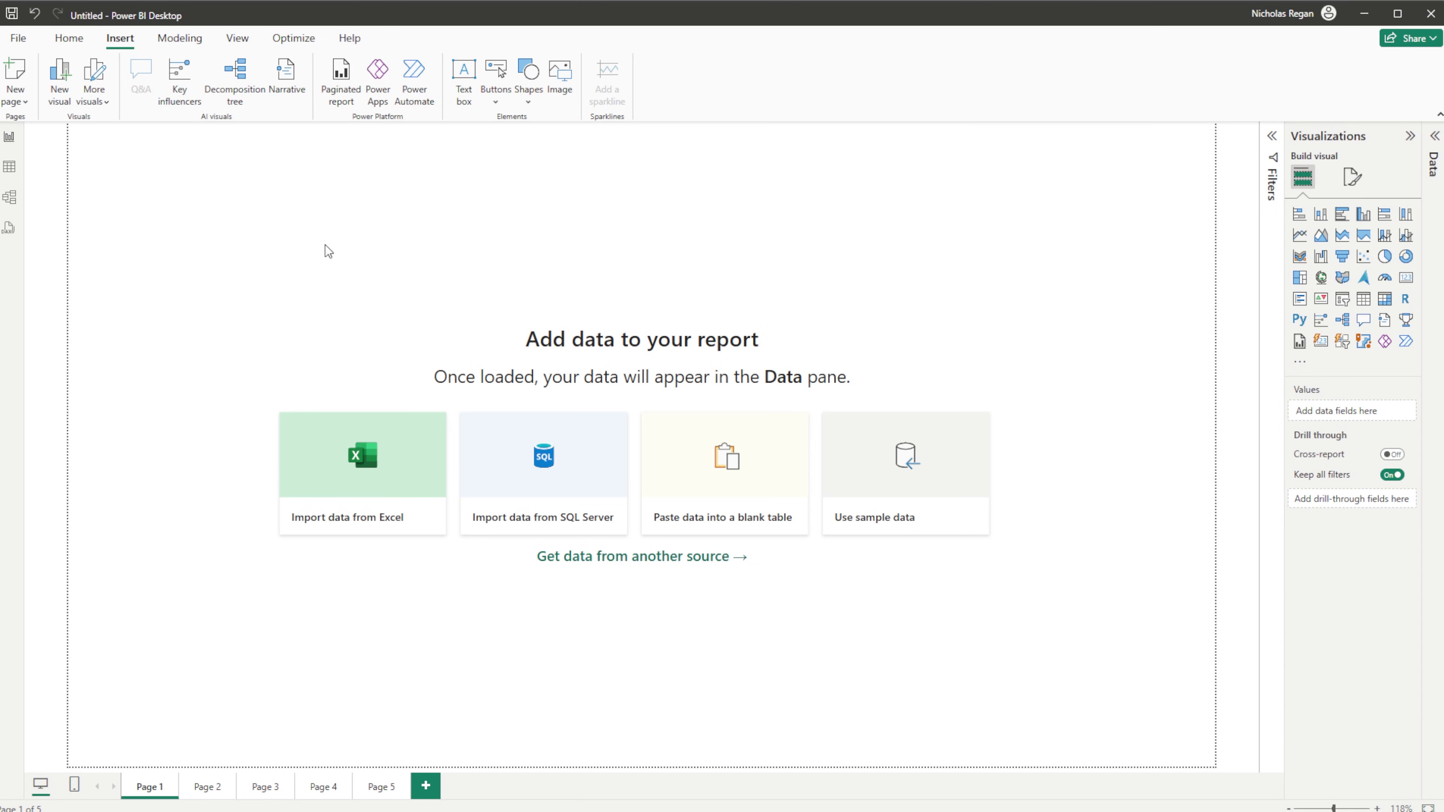
Step: From the Insert ribbon's Buttons list, show the Navigator submenu with Page navigator and Bookmark navigator
click(69, 38)
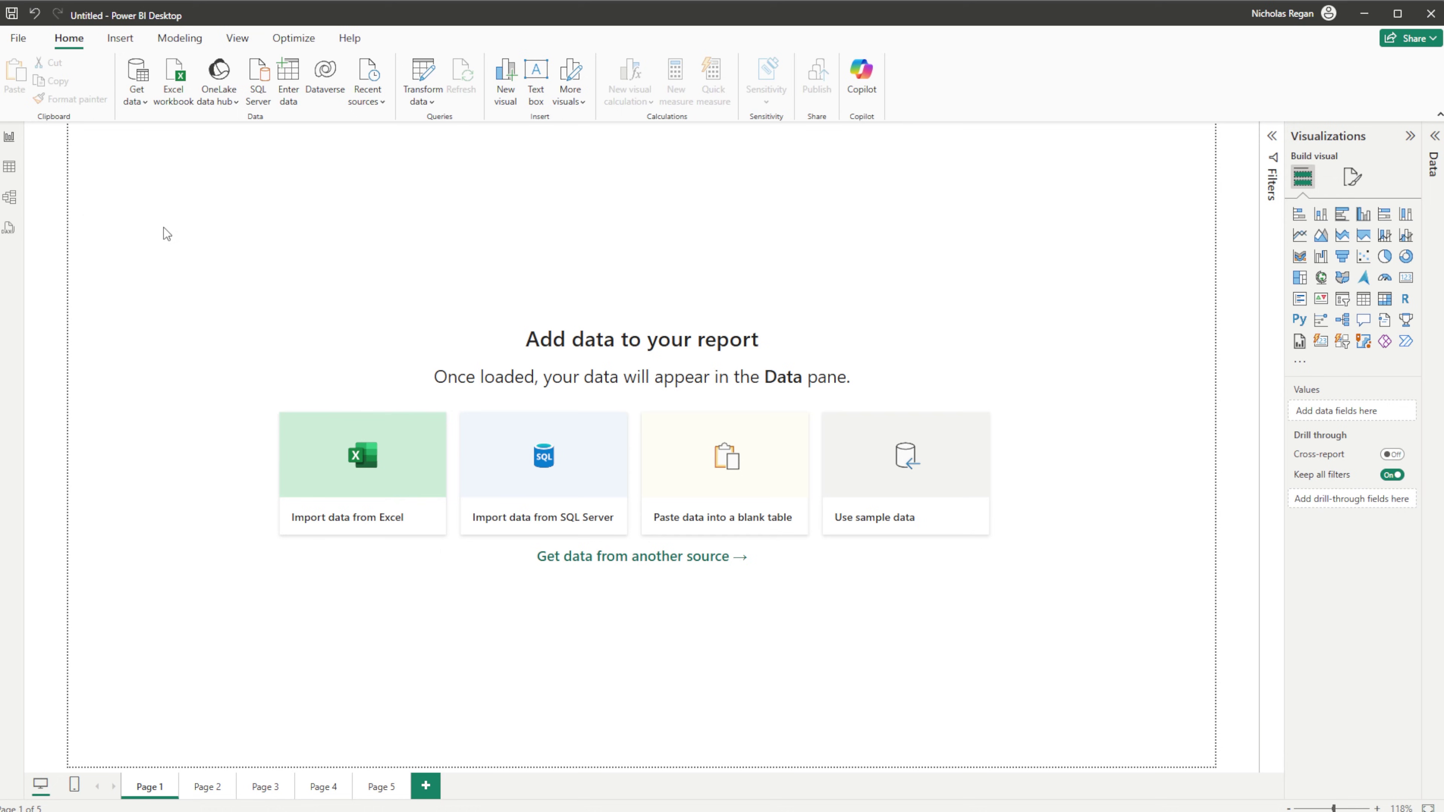
click(120, 42)
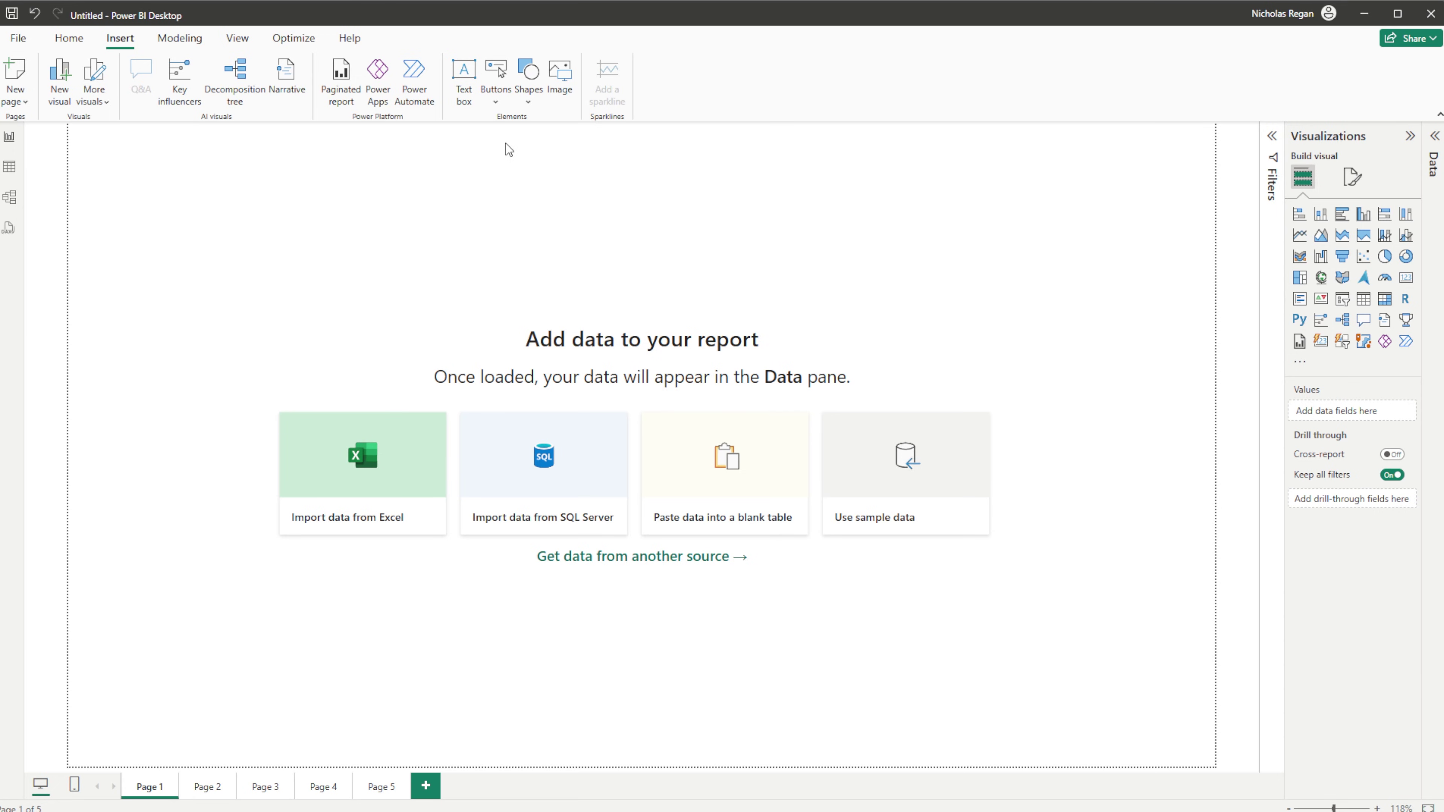
click(497, 106)
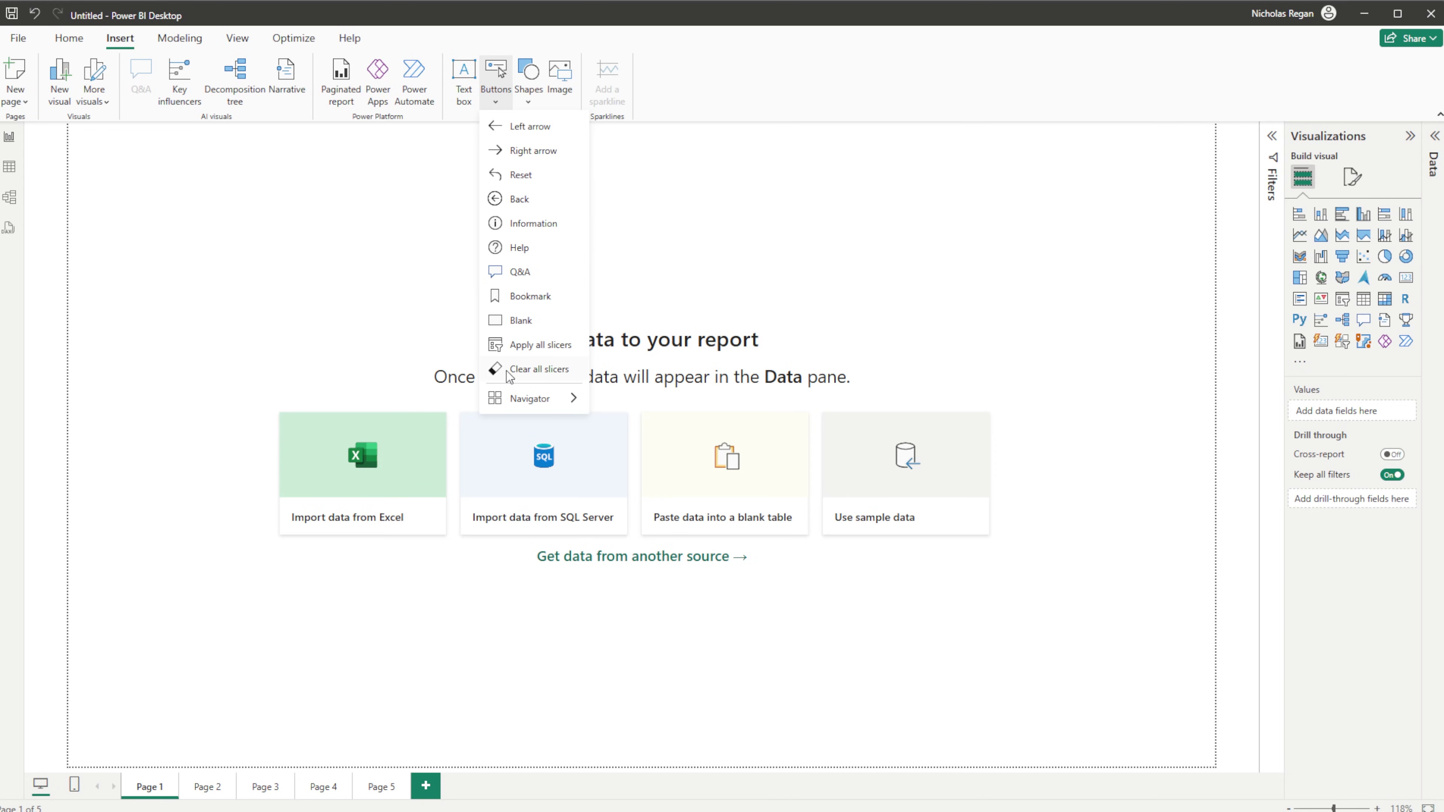
mouse_move(522, 400)
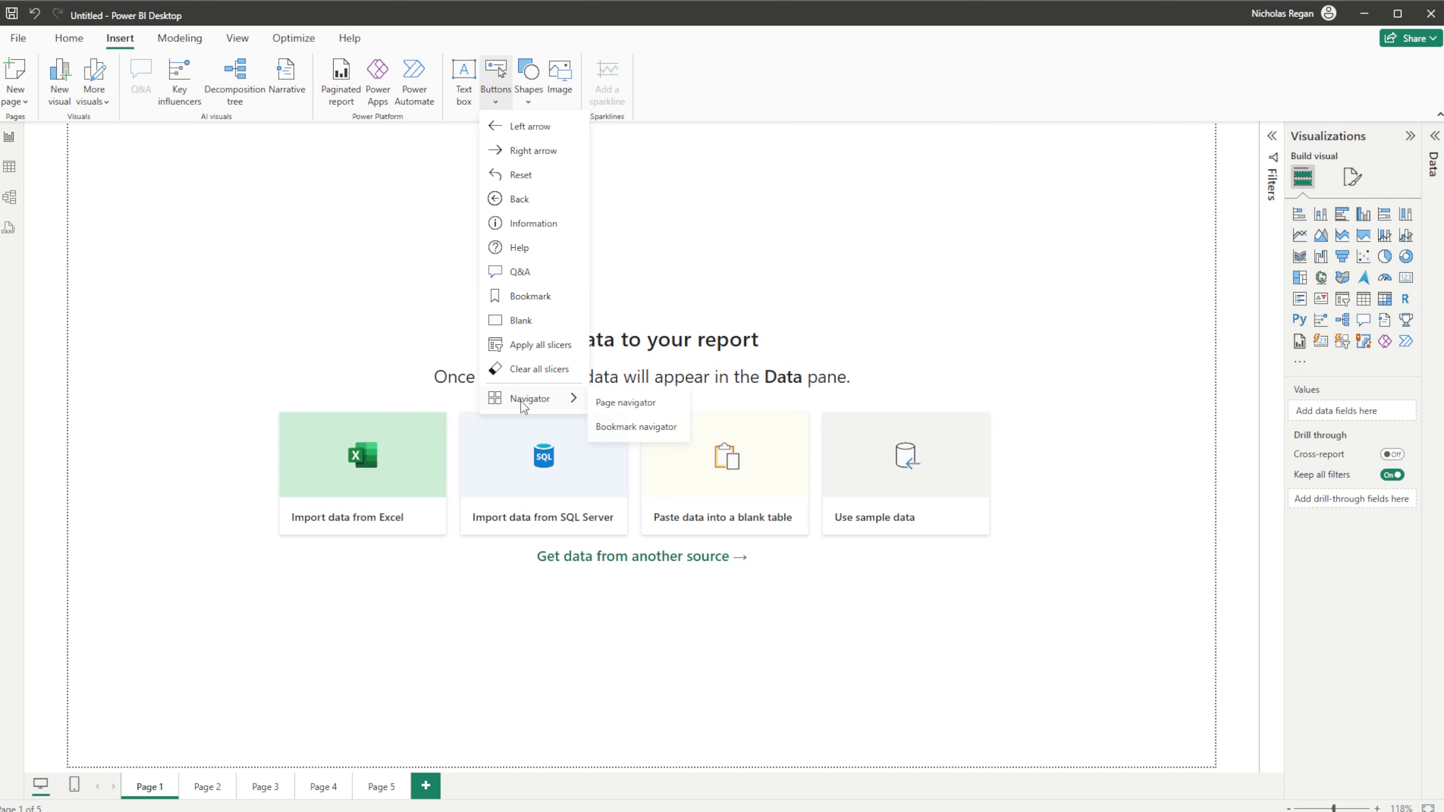
Step: Insert a Page navigator on Page 1, move it down from the corner, and test it across Pages 1–5
click(638, 402)
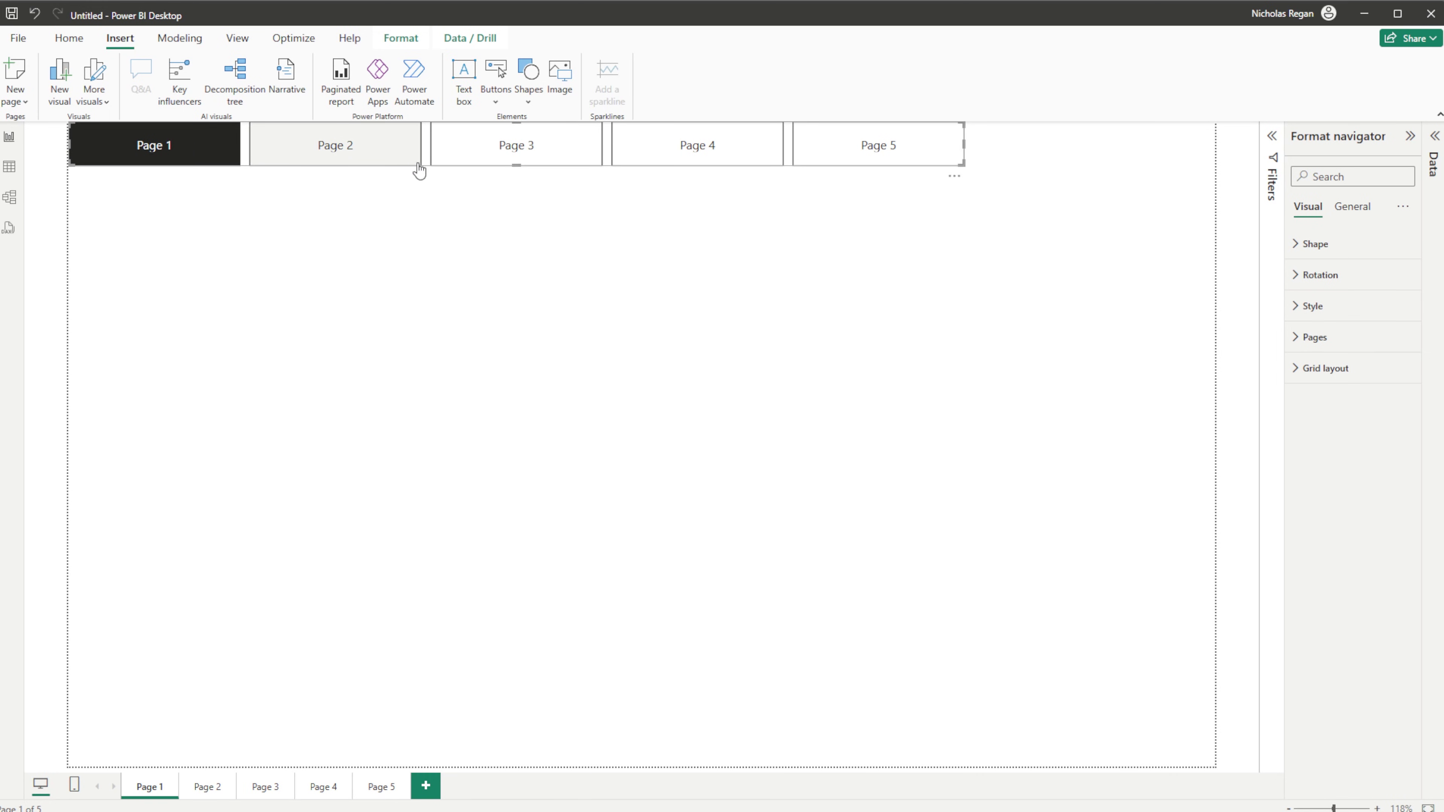
drag(419, 166, 522, 204)
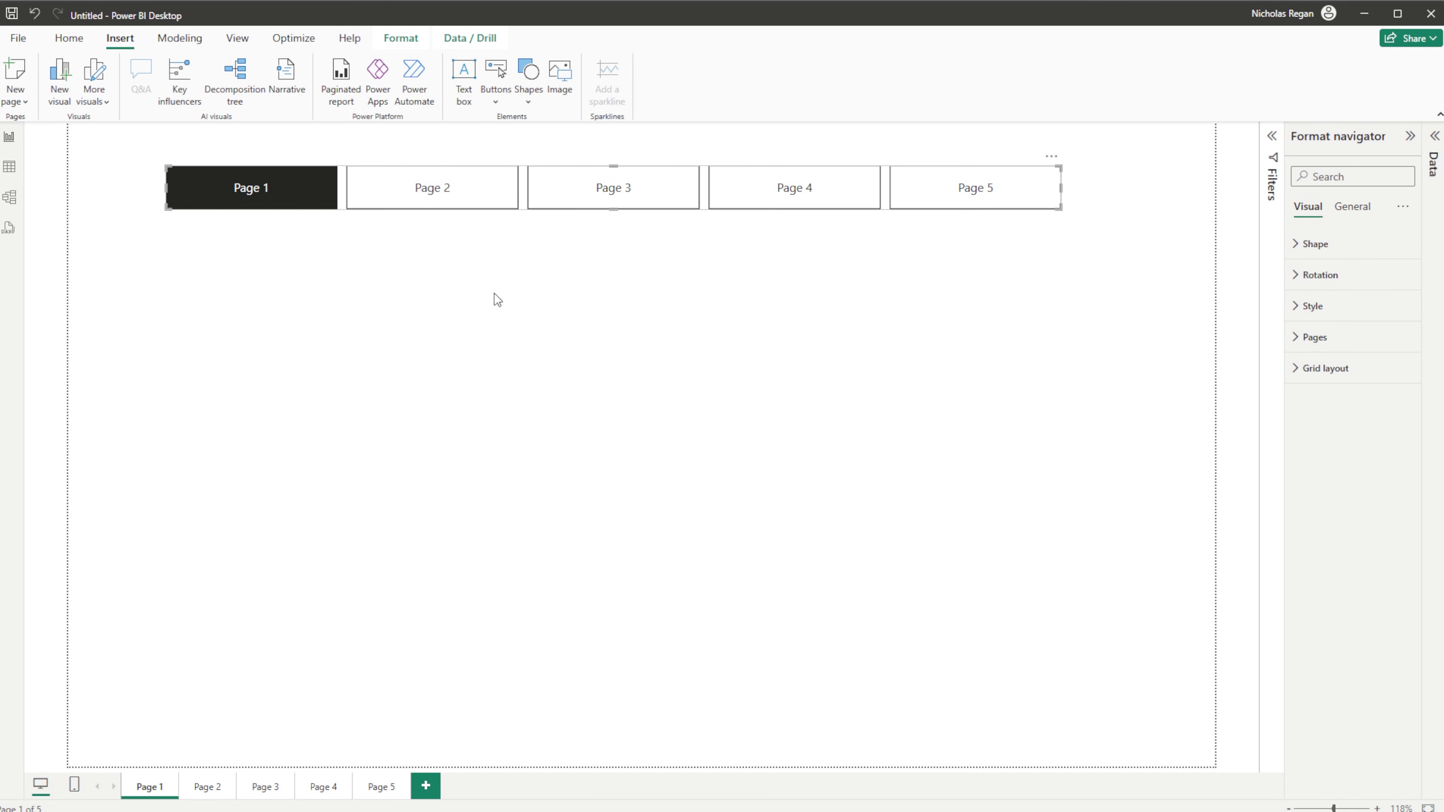
ctrl+click(437, 197)
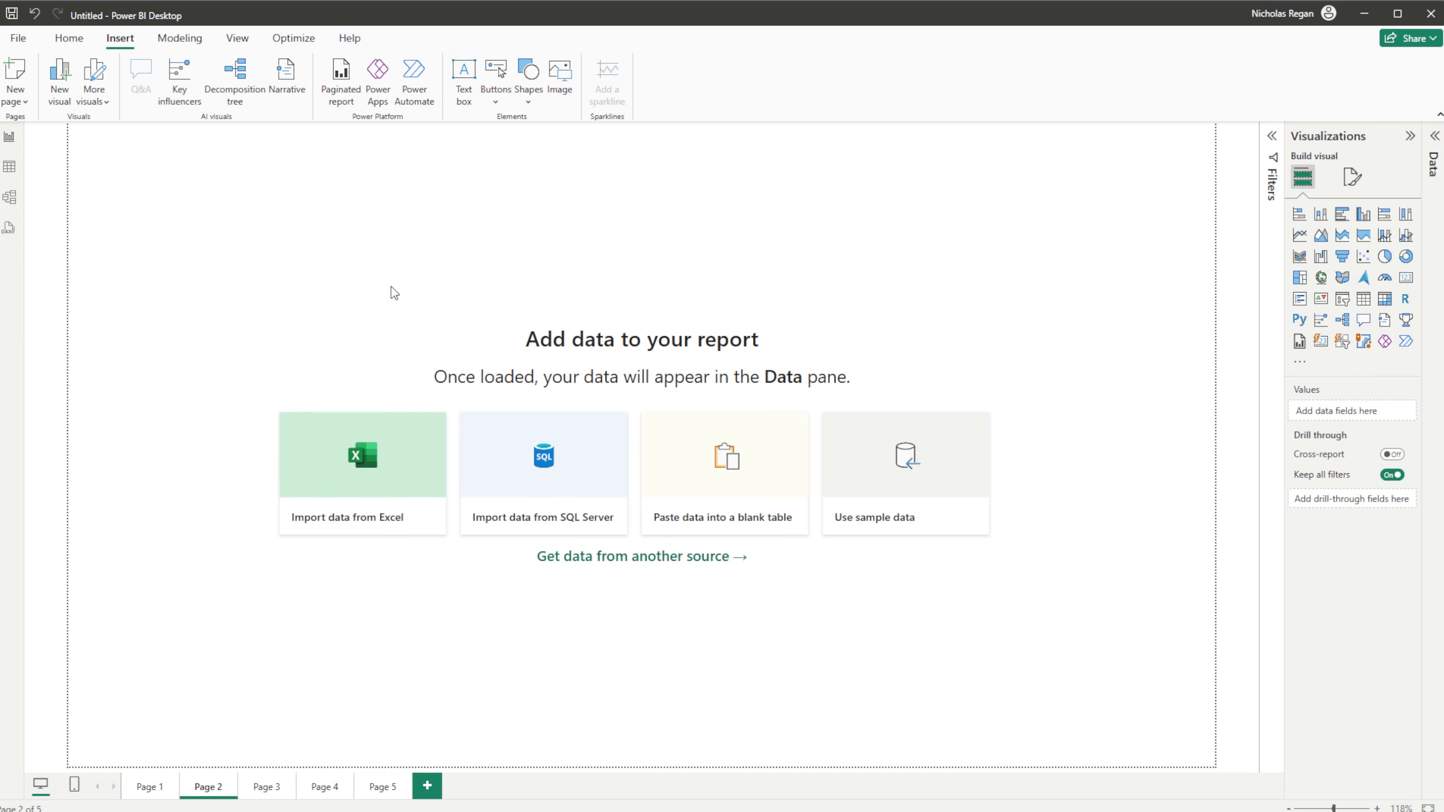
click(140, 793)
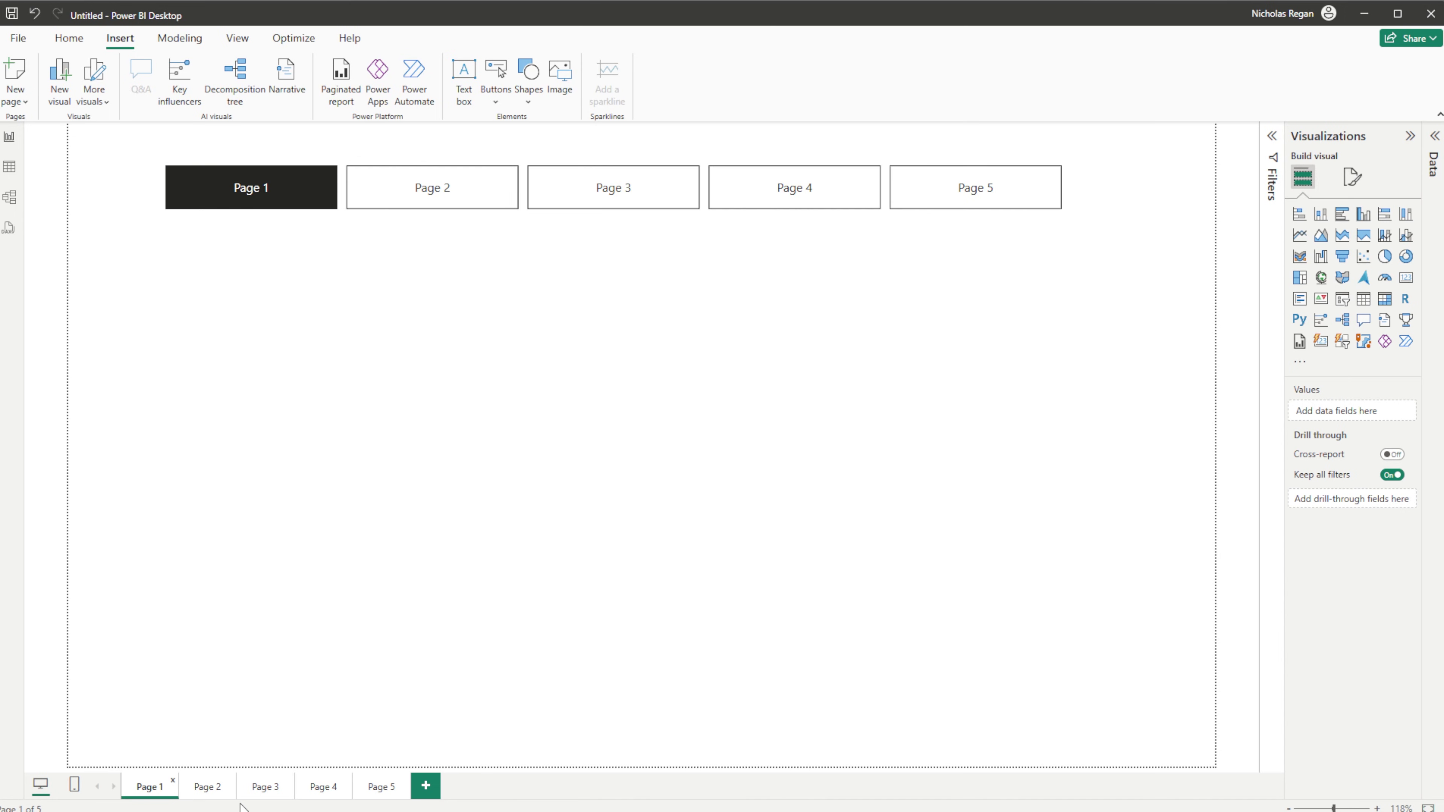
click(267, 788)
click(325, 789)
click(383, 791)
click(195, 791)
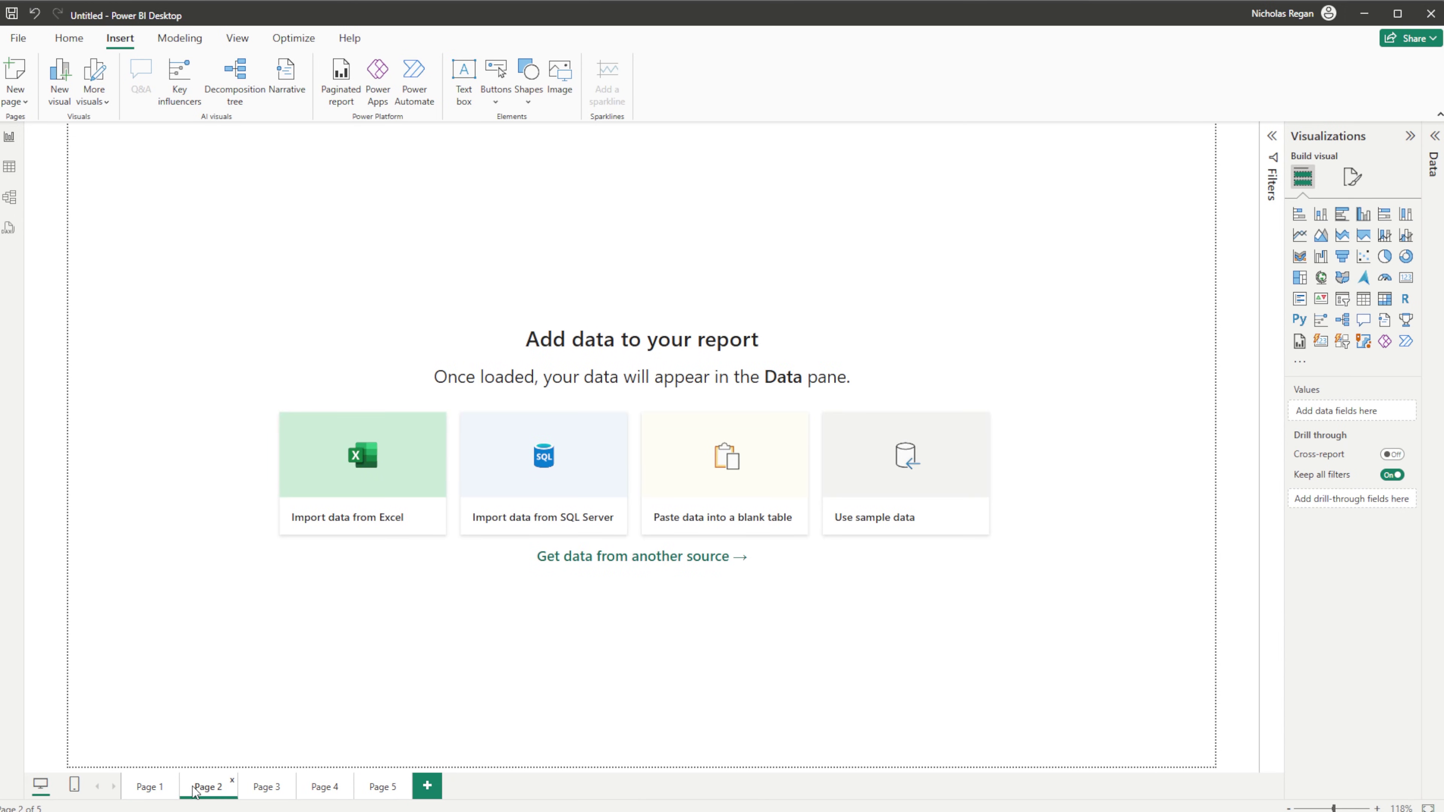
click(150, 788)
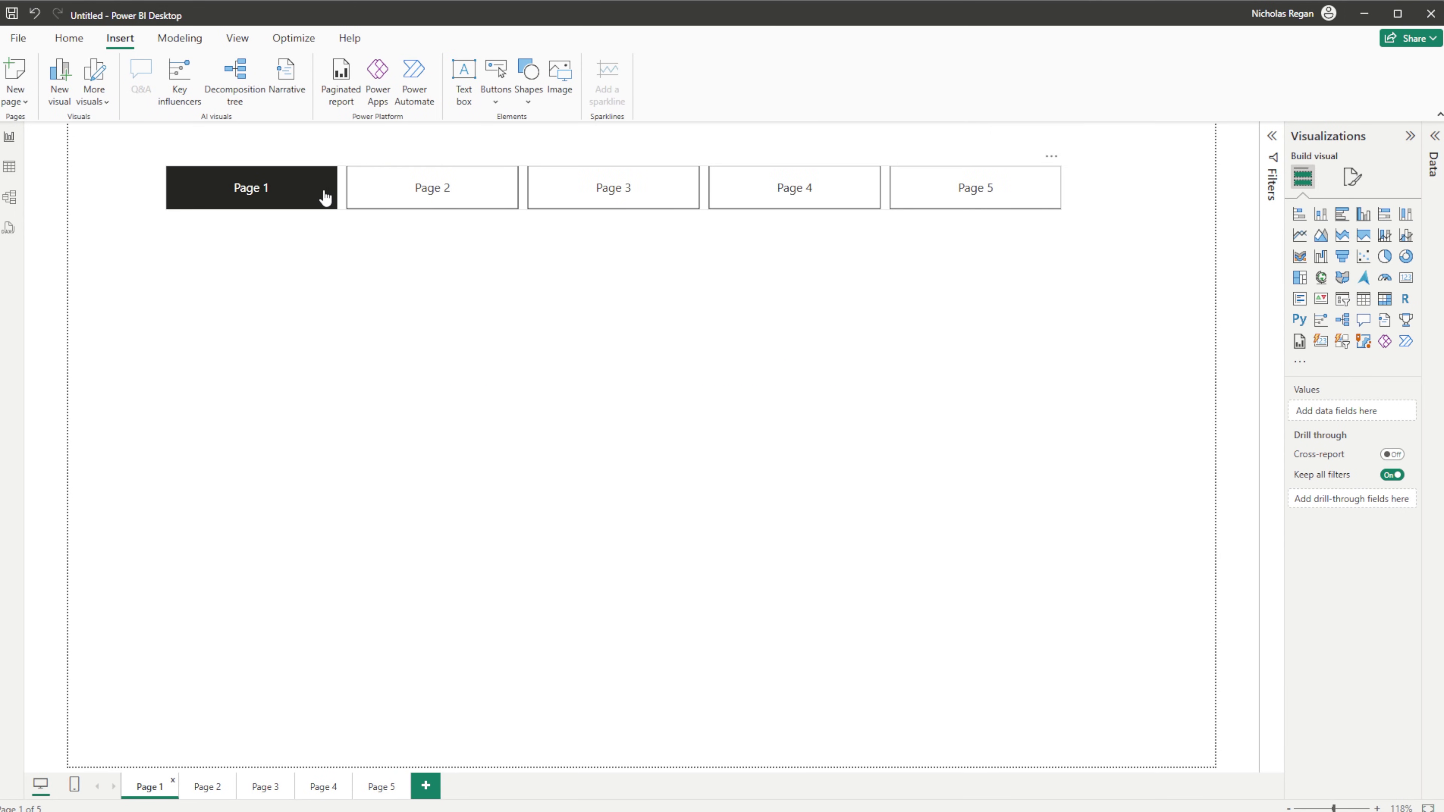
click(324, 197)
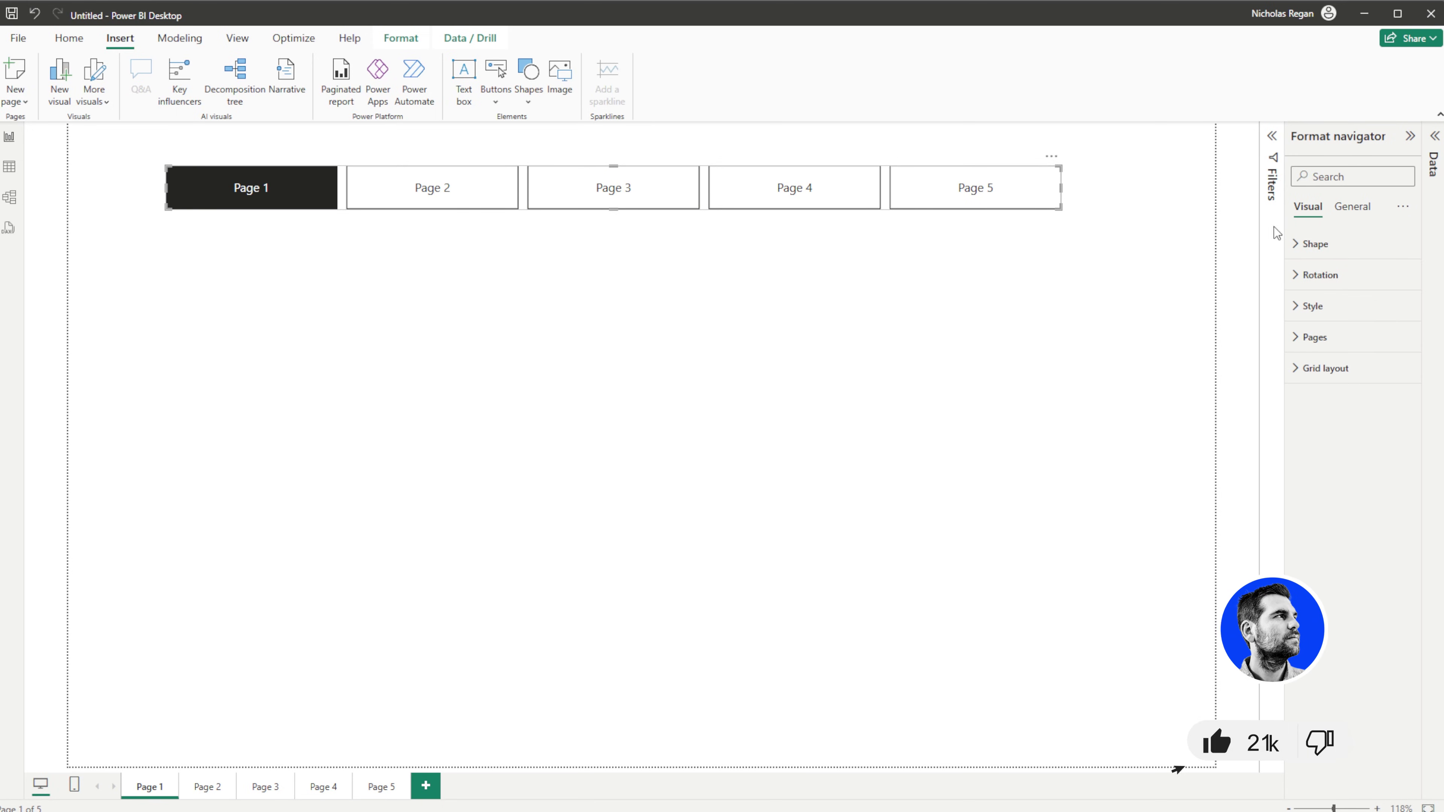
Step: Round the page navigator's button corners to about 30 px
click(1307, 243)
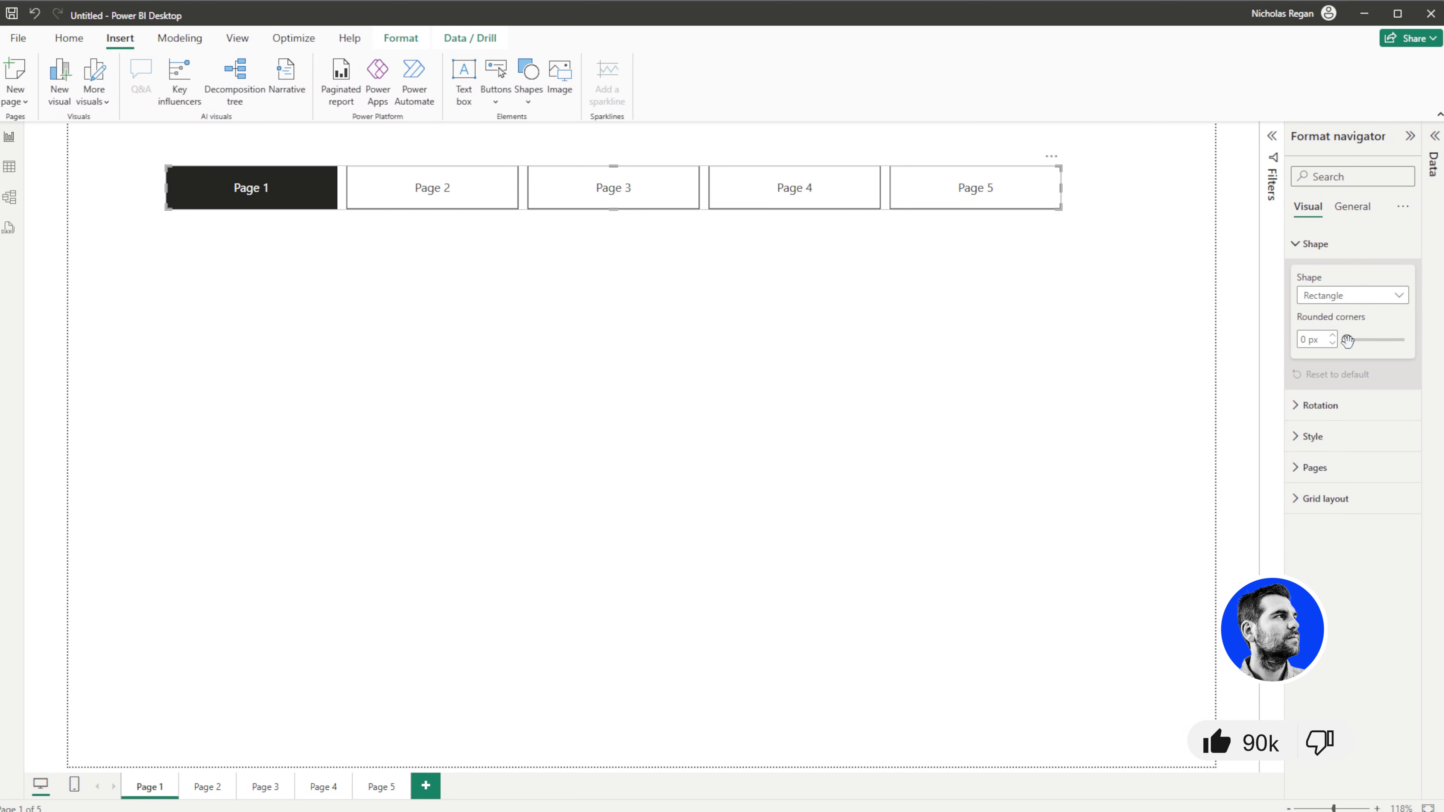
drag(1348, 340, 1362, 340)
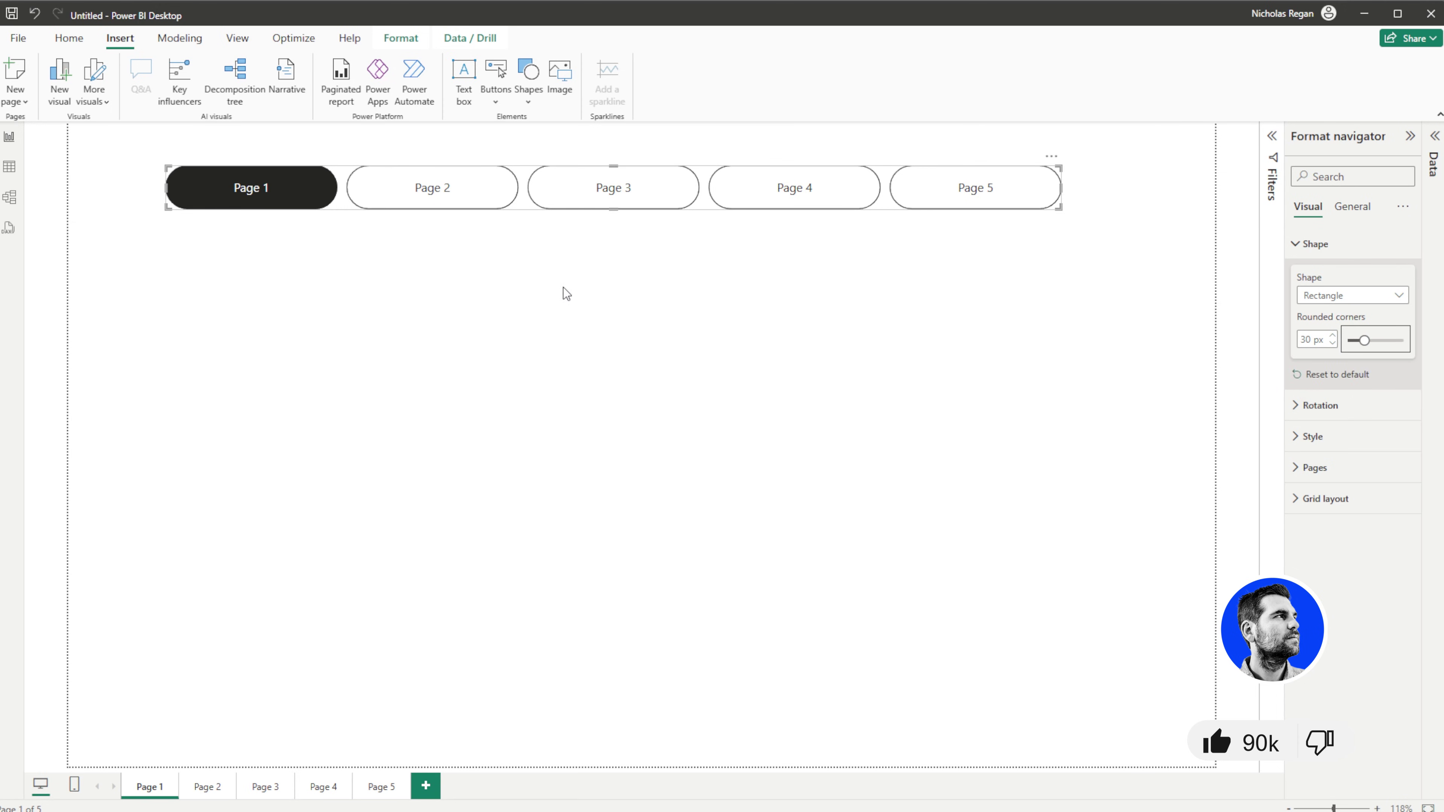
click(522, 283)
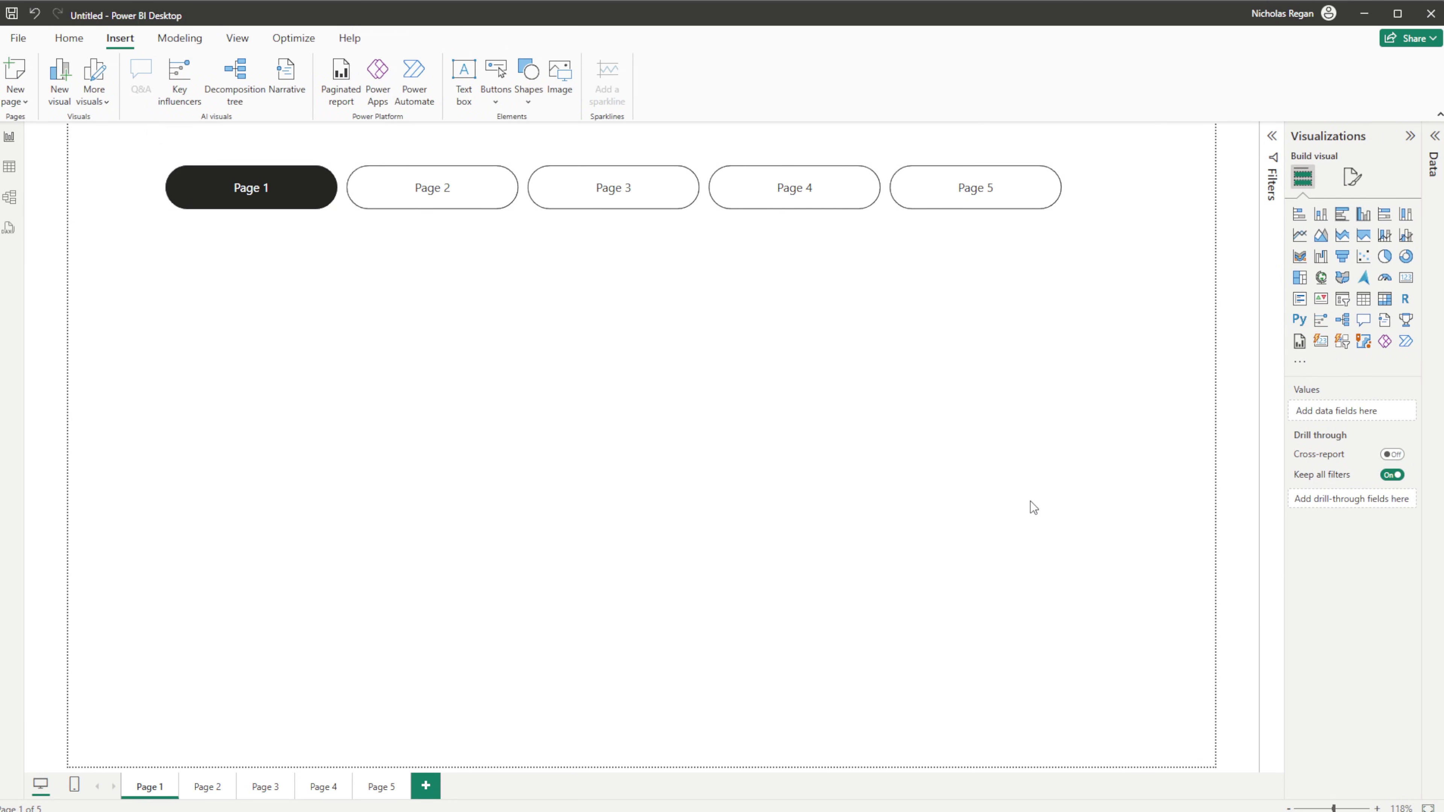
Step: Change the navigator's button shape to Rounded Rectangle and preview the result
click(580, 196)
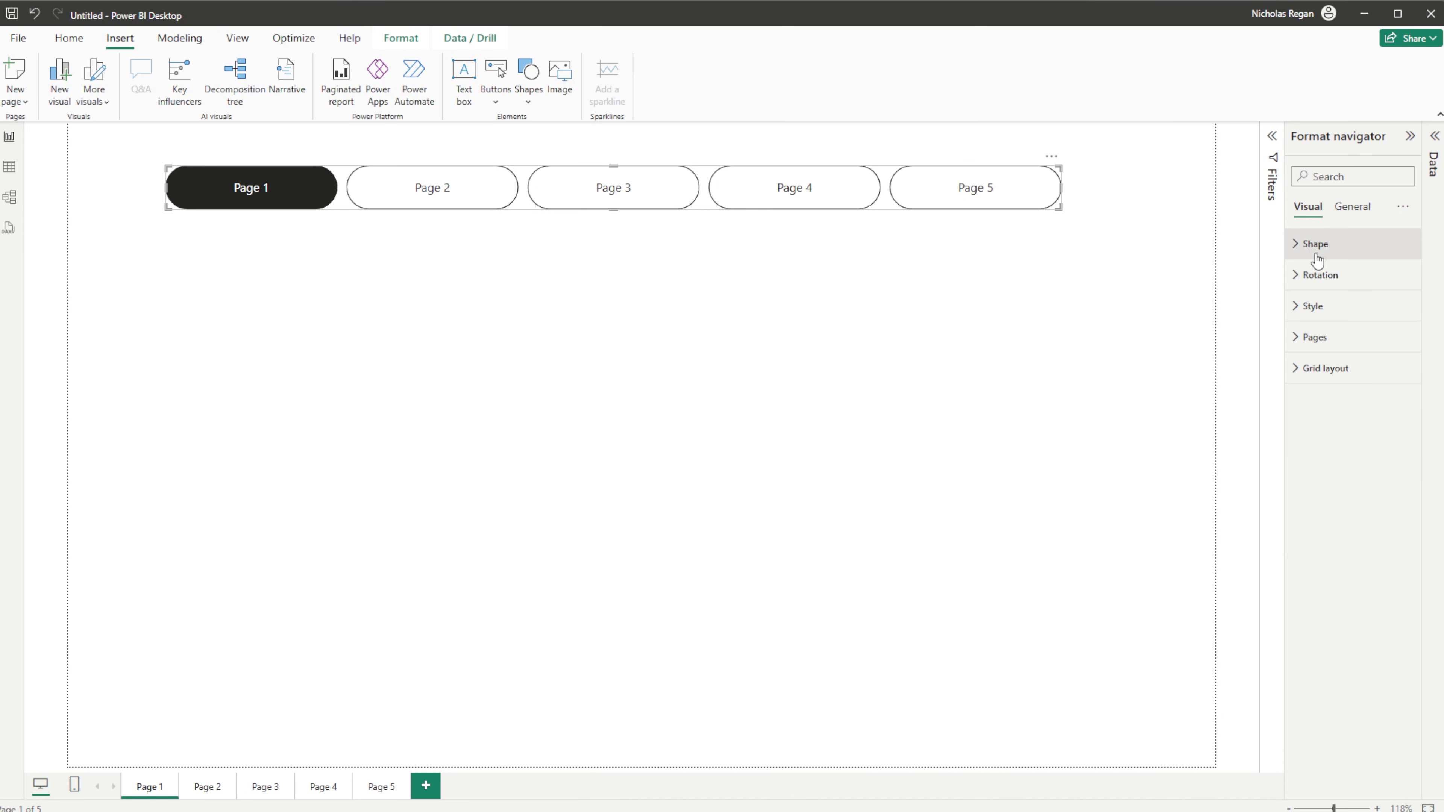
click(1310, 243)
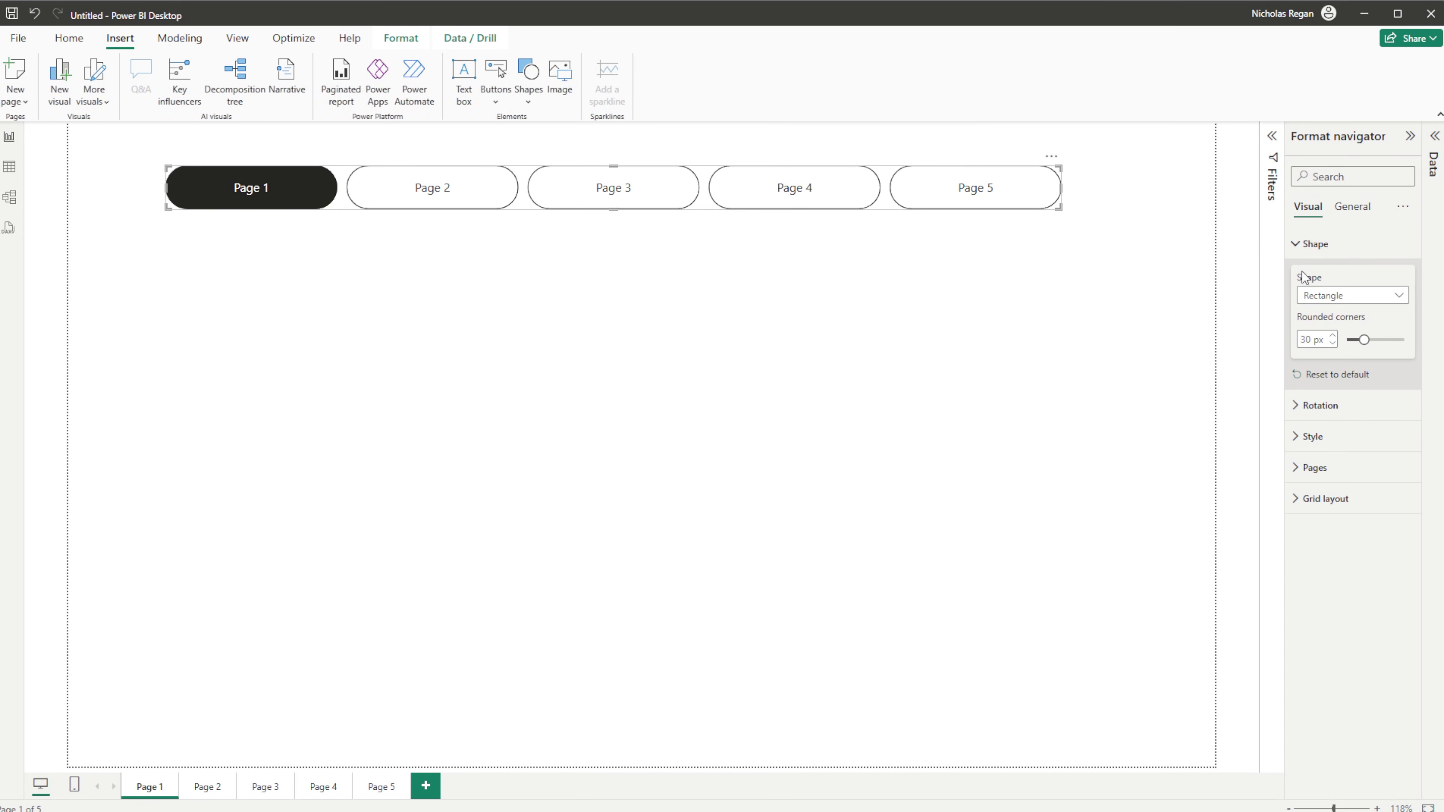
click(1349, 302)
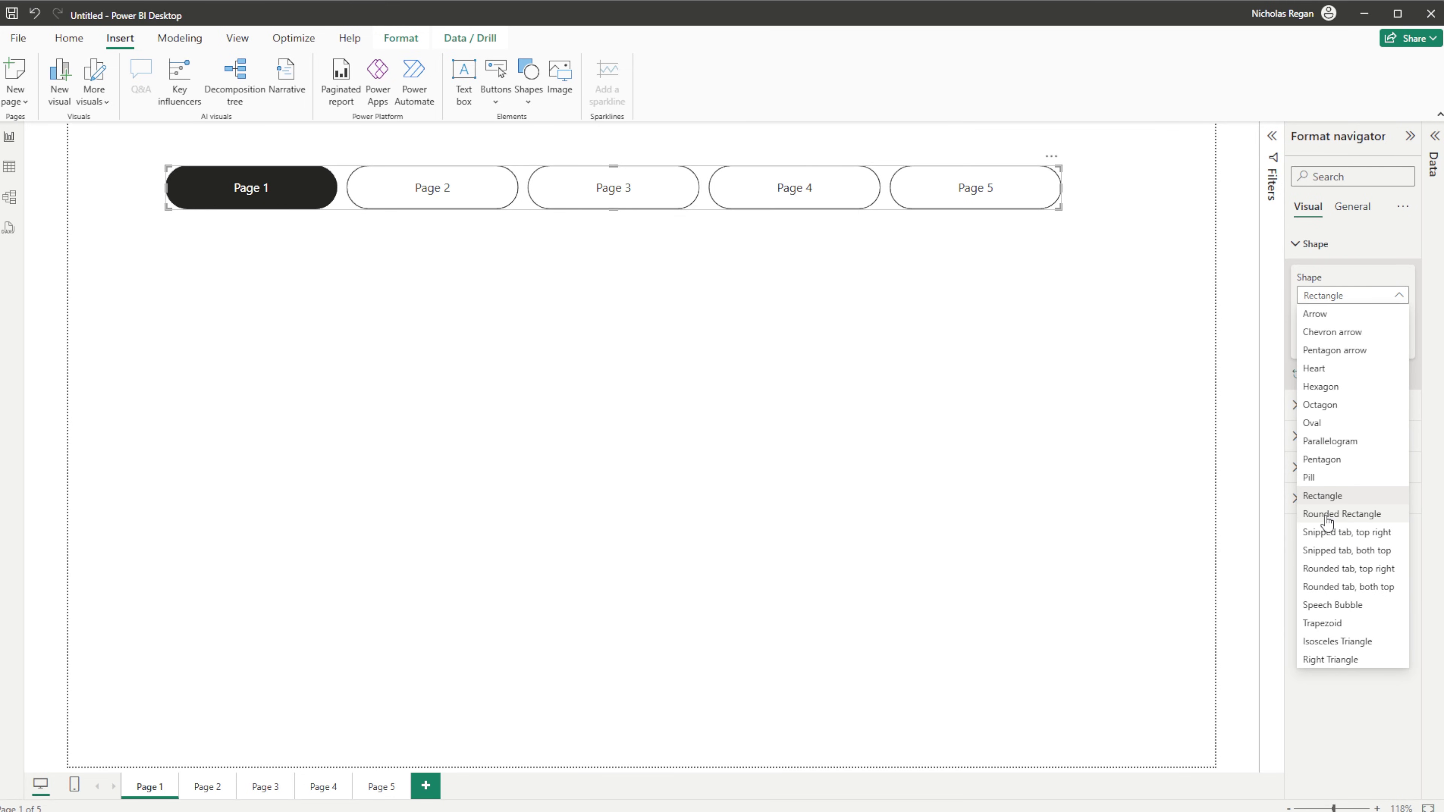
click(1324, 515)
click(1118, 330)
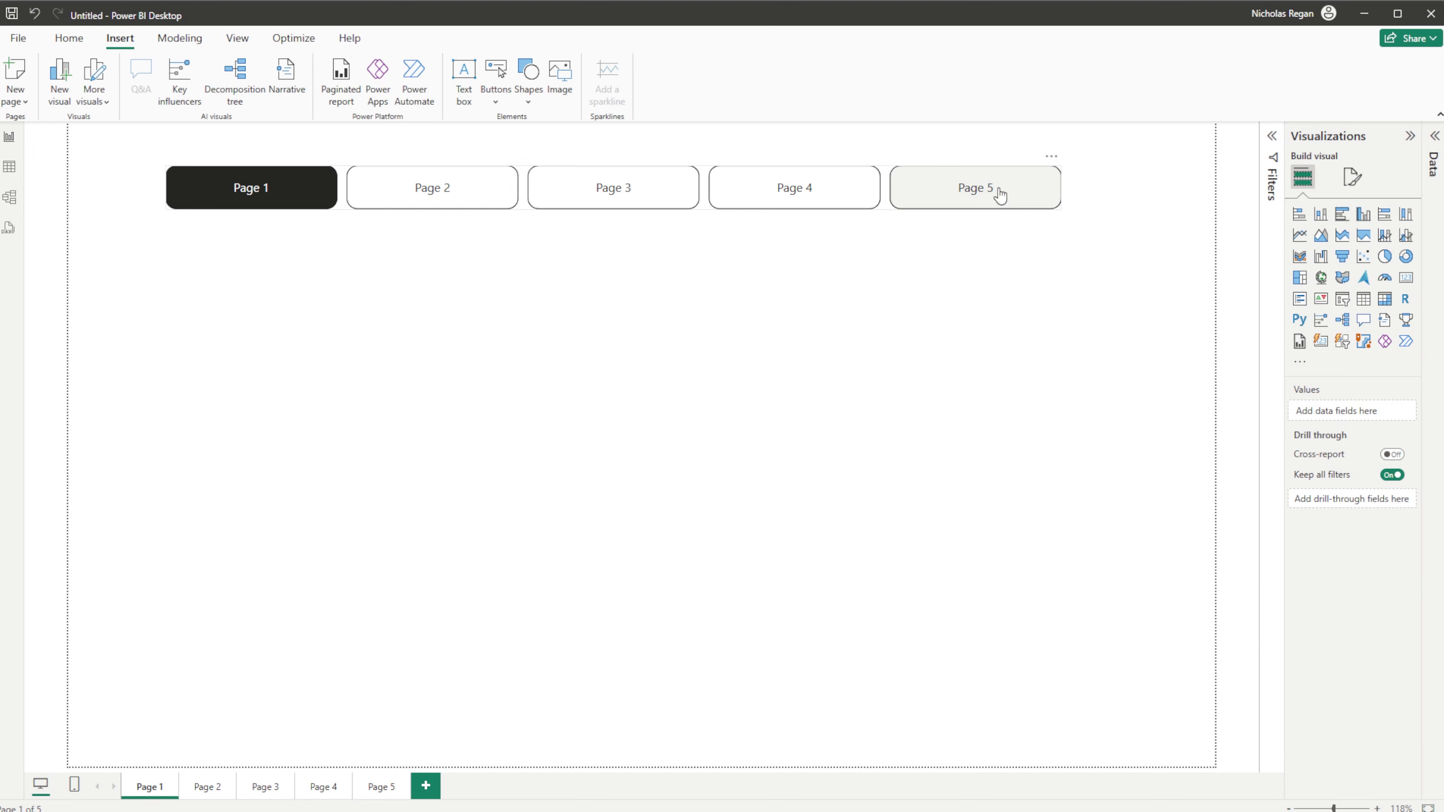
click(297, 197)
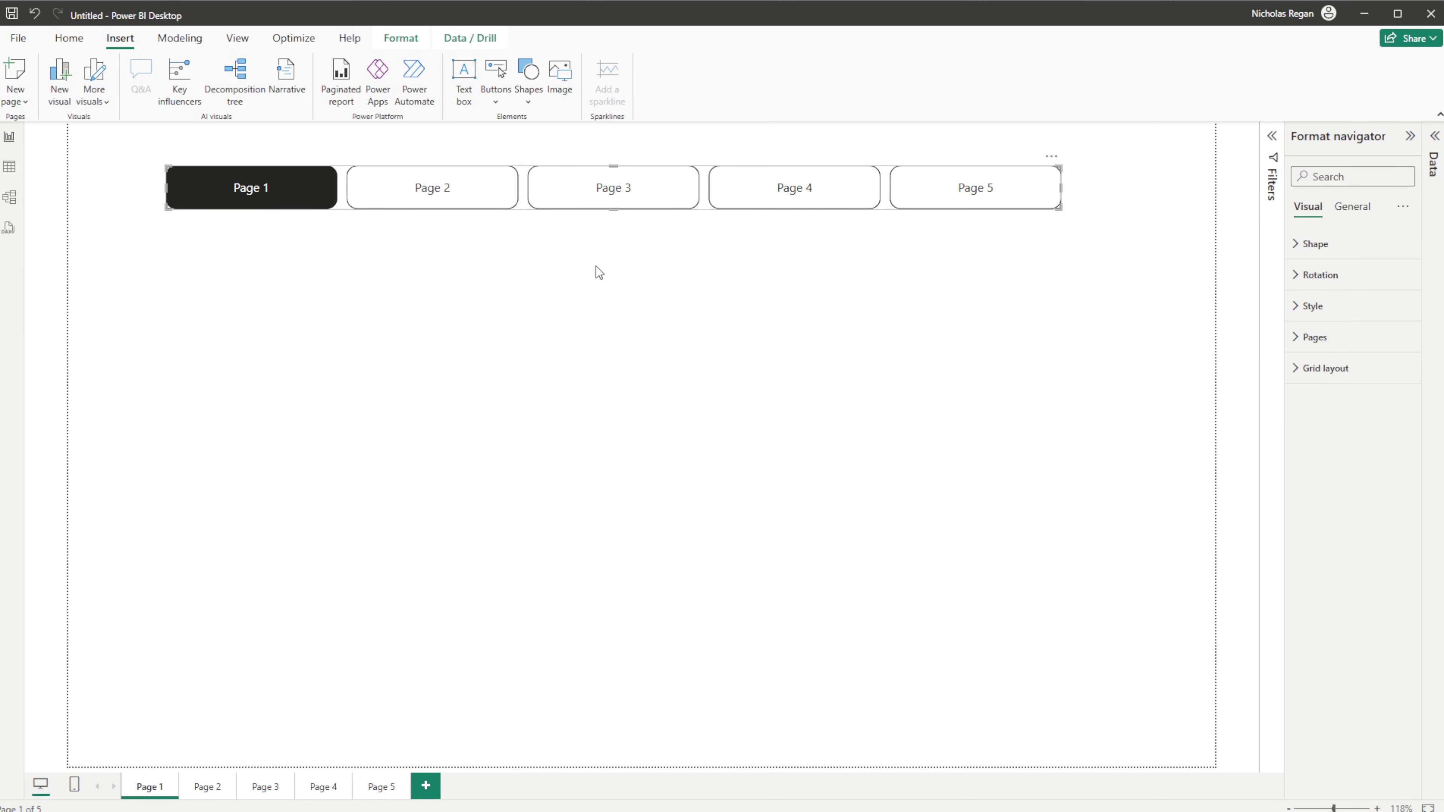
Step: Expand the navigator's Style settings and list the Default, Hover, Press and Selected button states
click(1302, 287)
click(1301, 287)
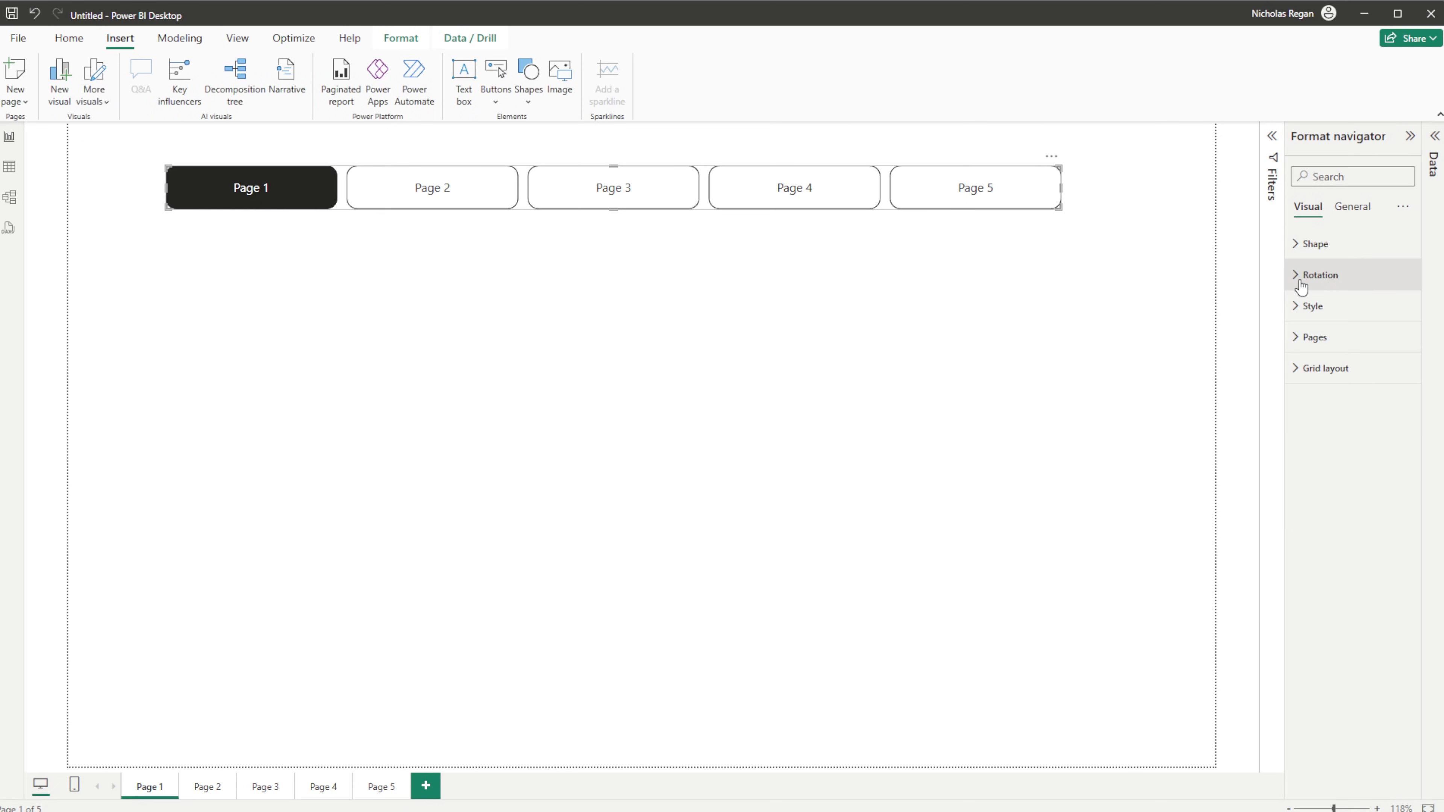
click(1299, 310)
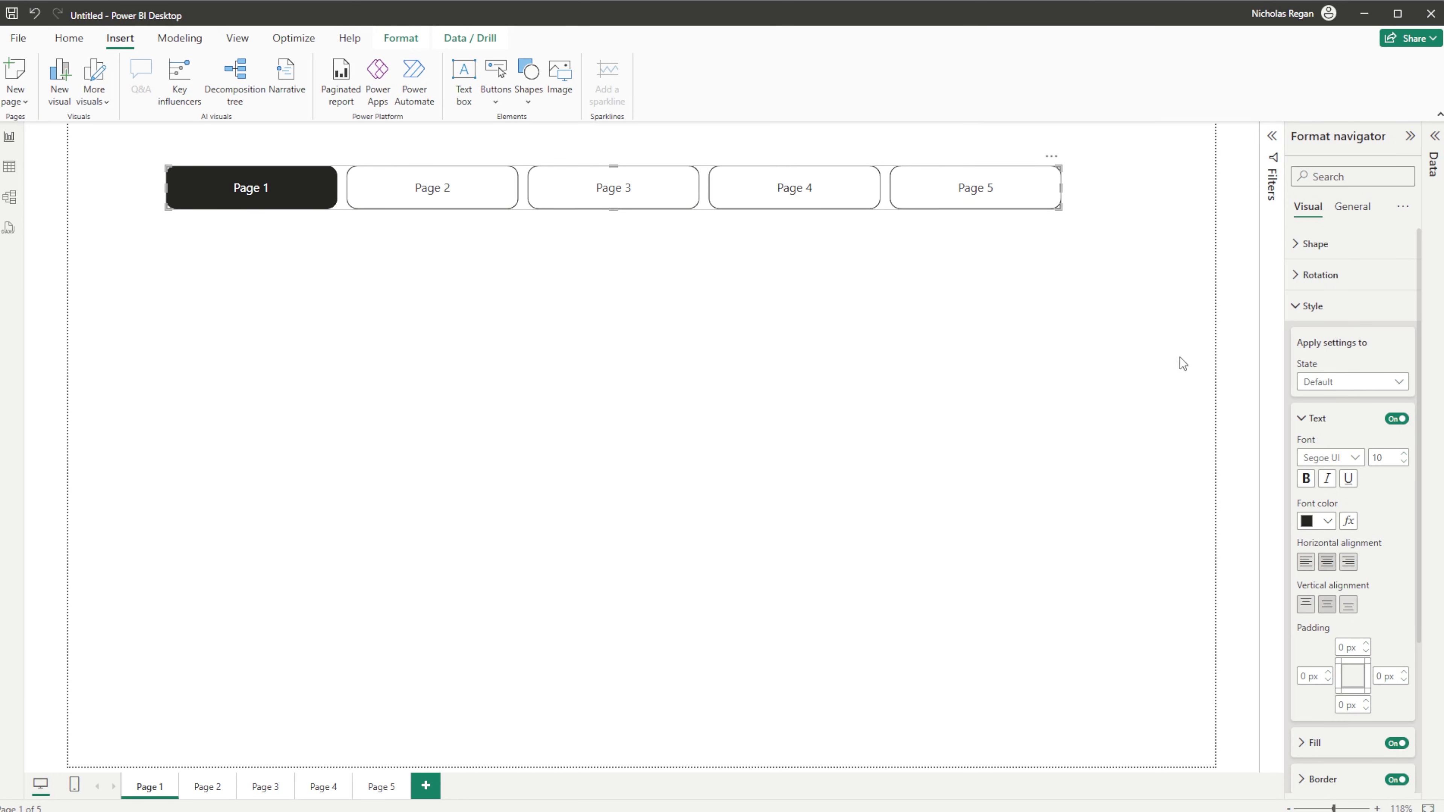
click(1320, 385)
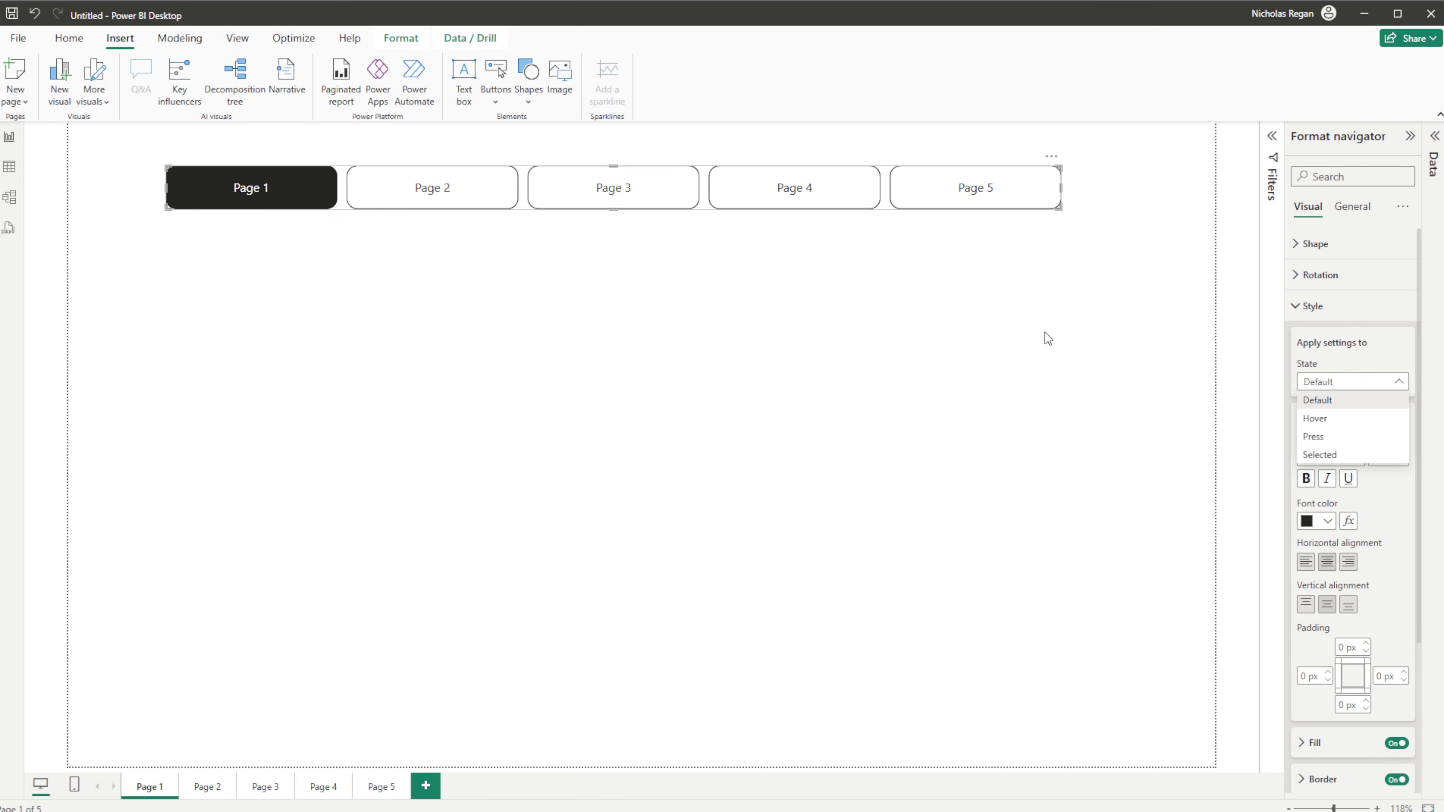
Step: For the Hover state, set the navigator's button fill to black and font colour to white
click(1316, 420)
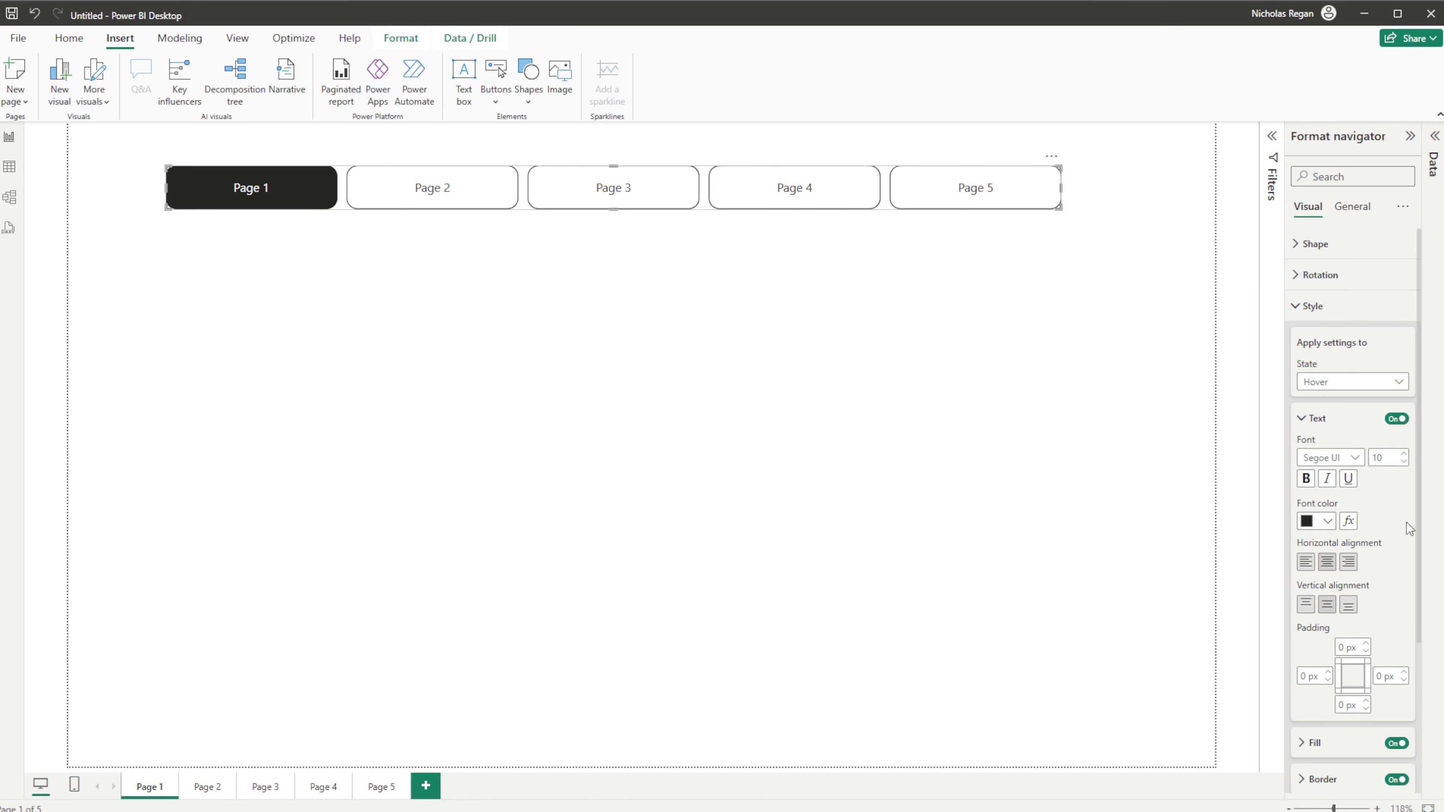
scroll(1407, 524, down, 3)
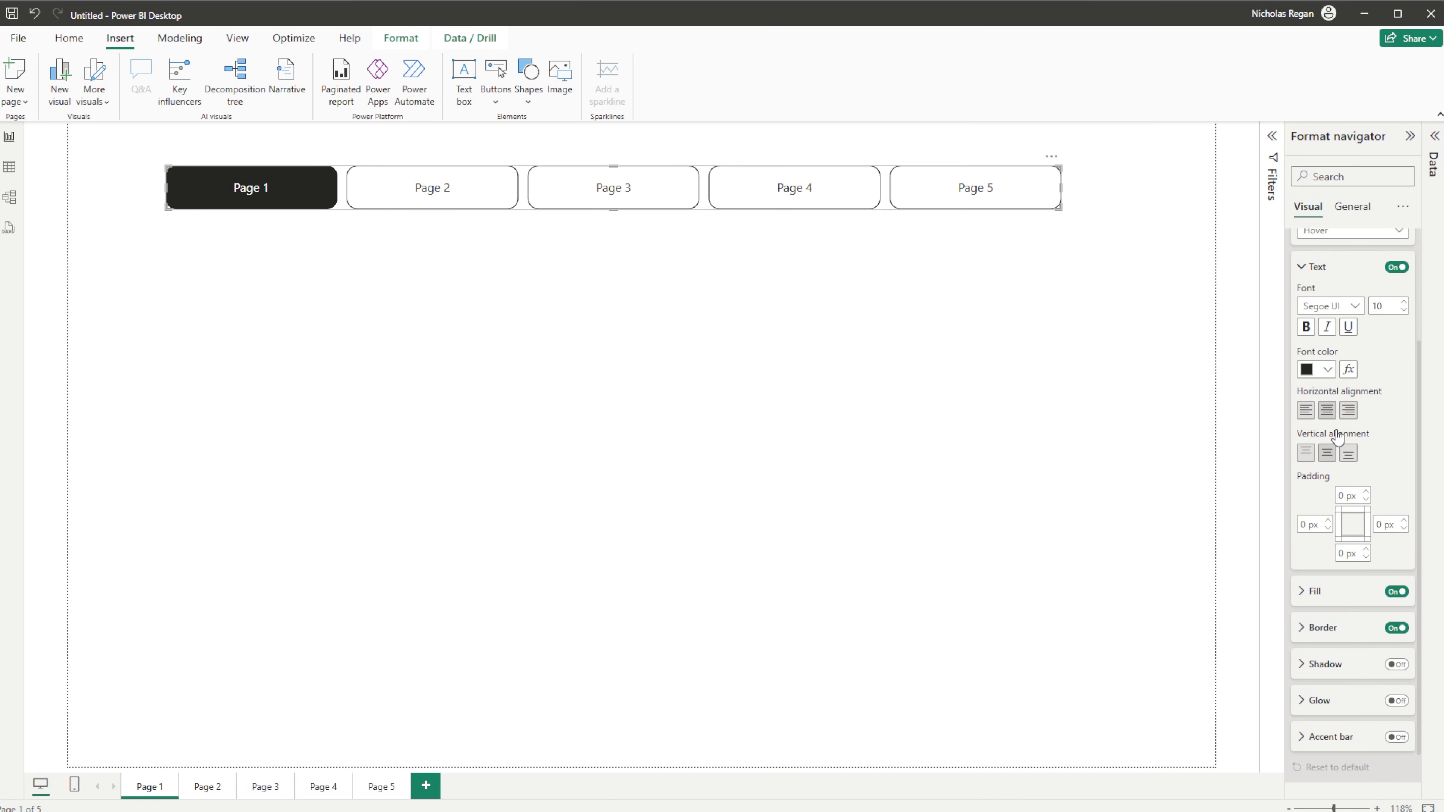
click(1311, 591)
scroll(1308, 591, down, 2)
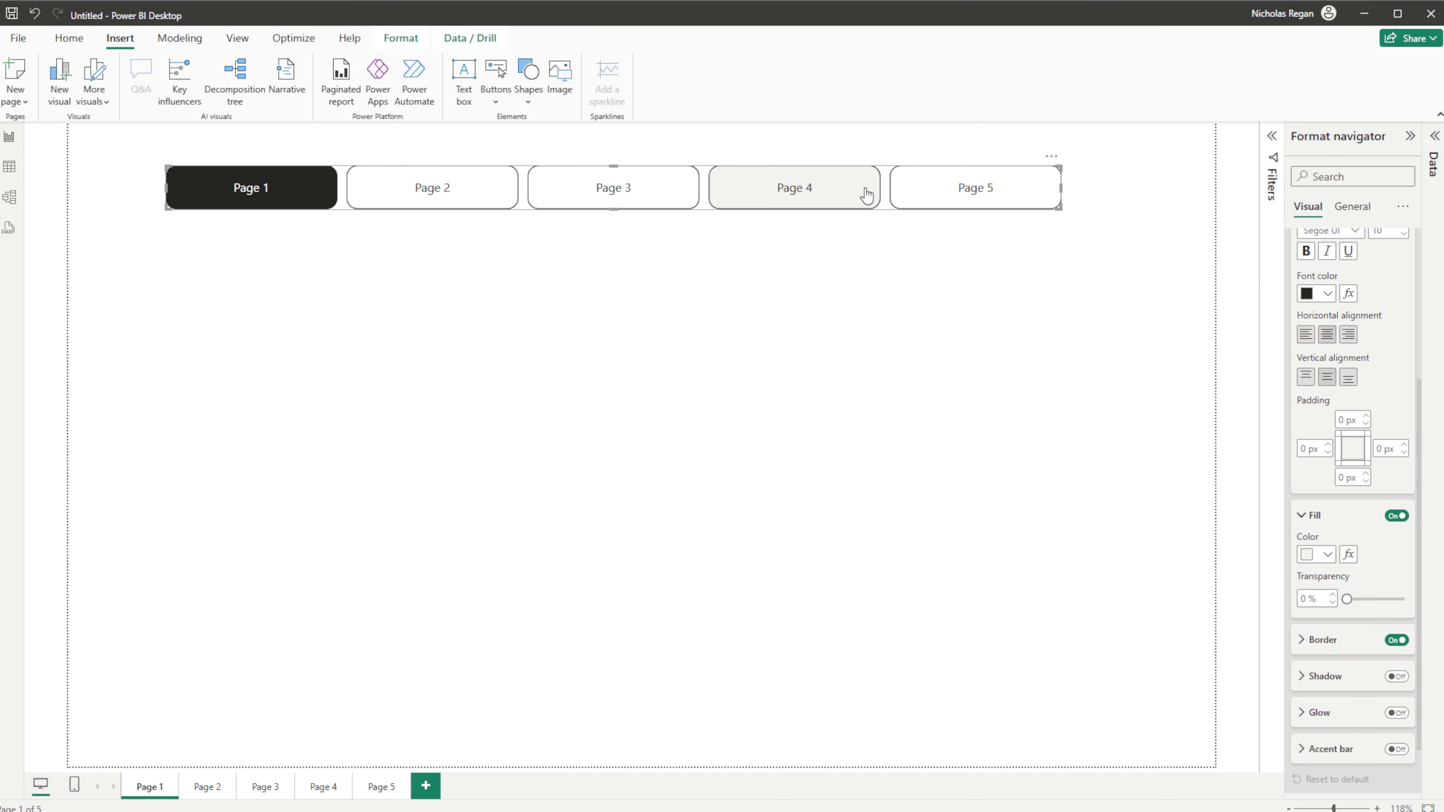
click(1328, 553)
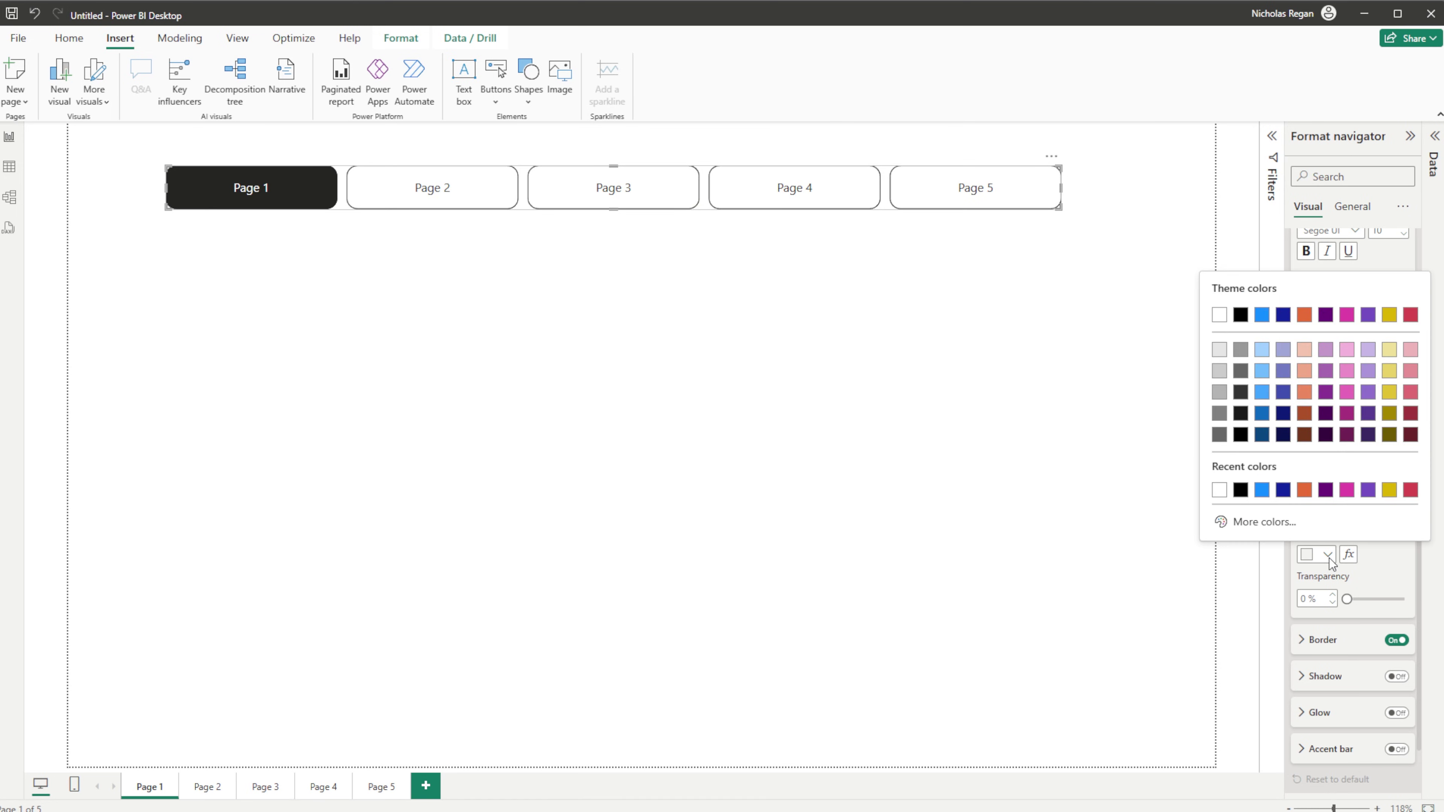
click(1240, 497)
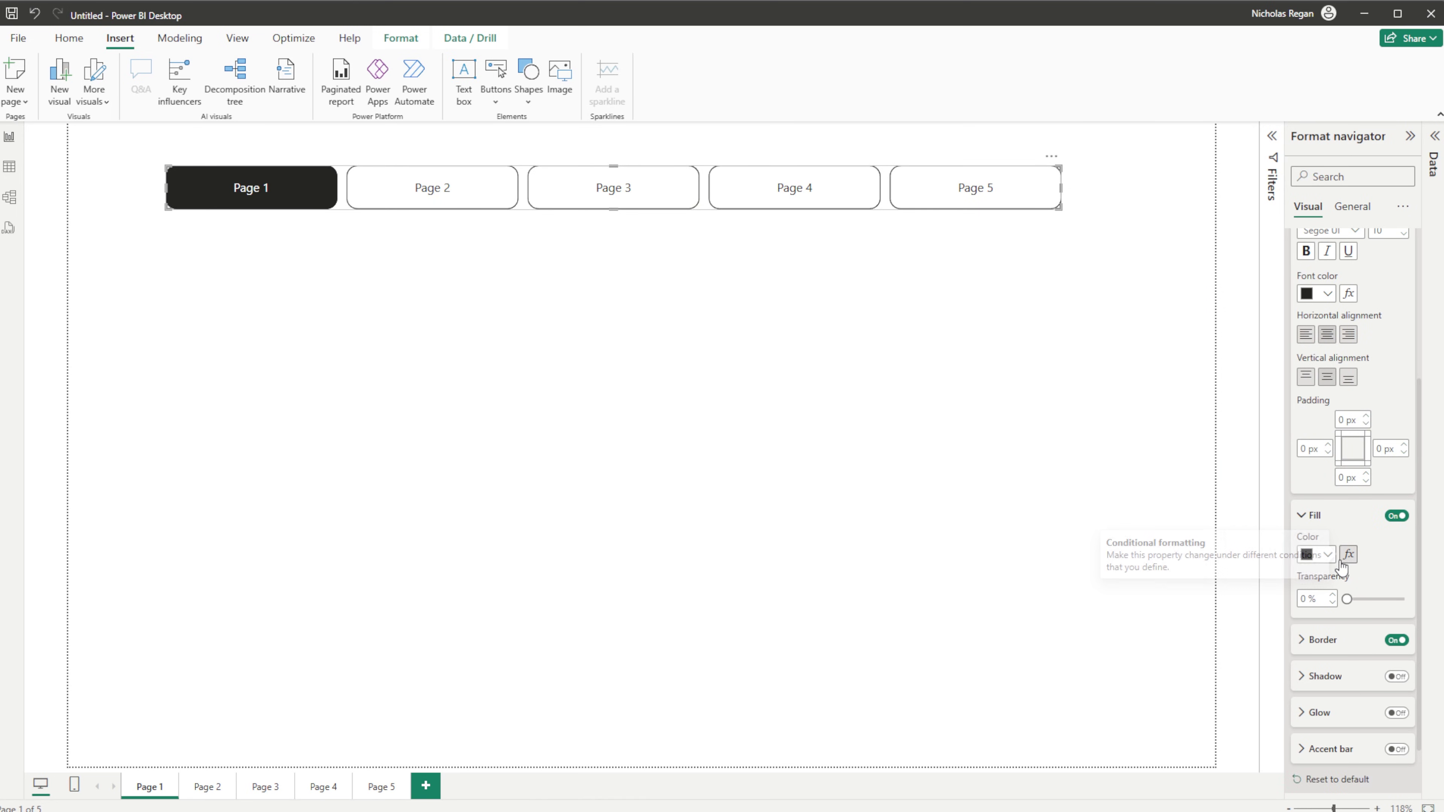
click(1326, 294)
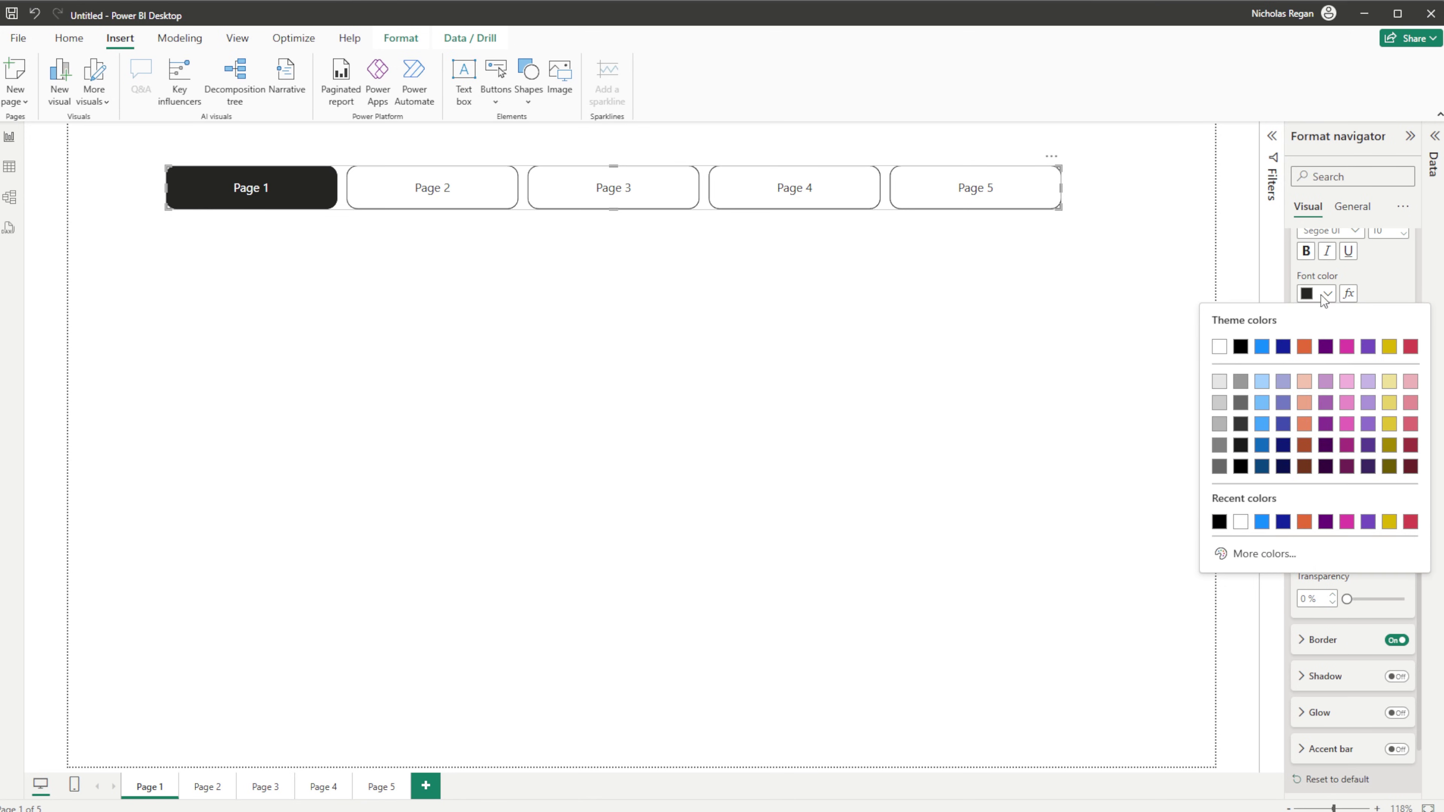
click(1223, 342)
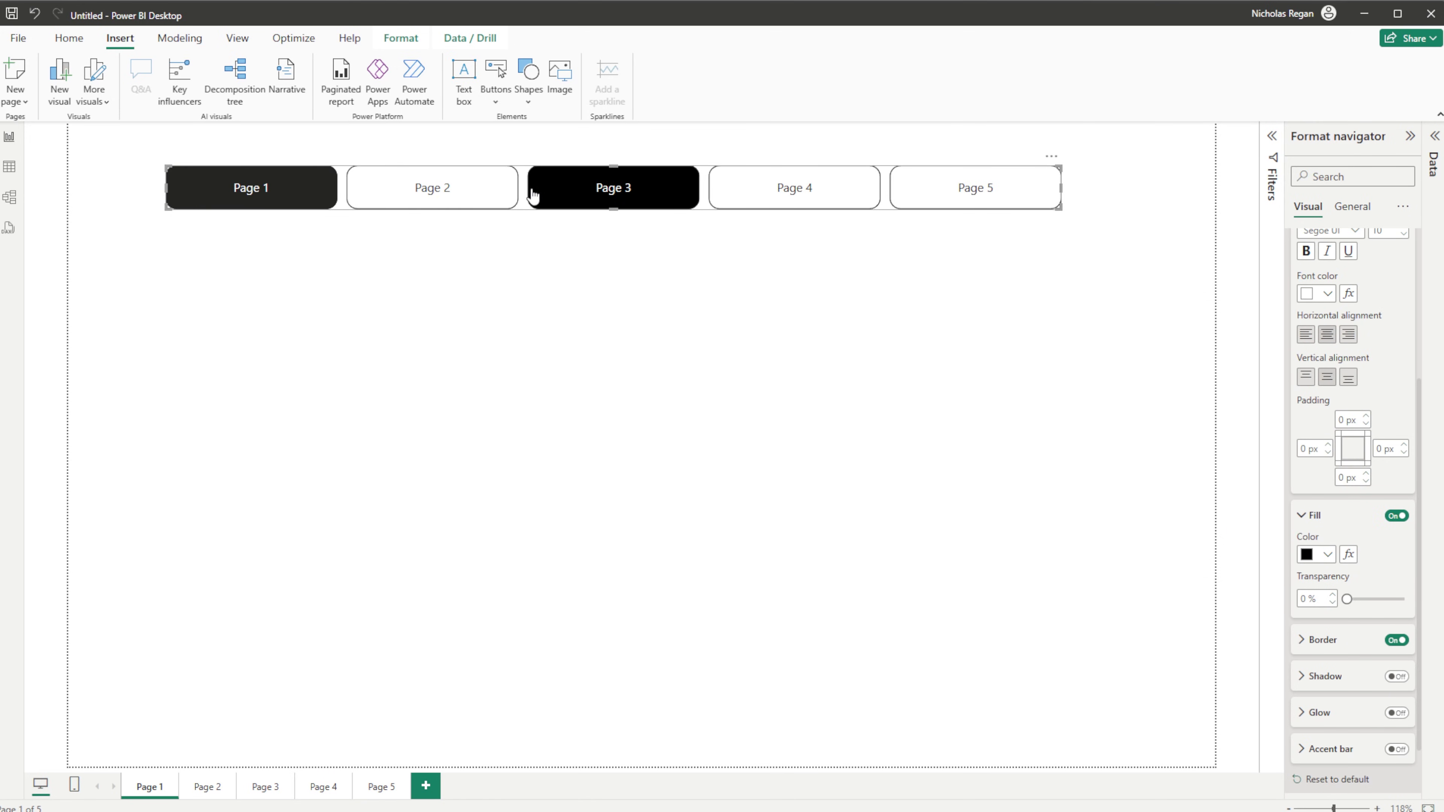
scroll(1359, 340, up, 4)
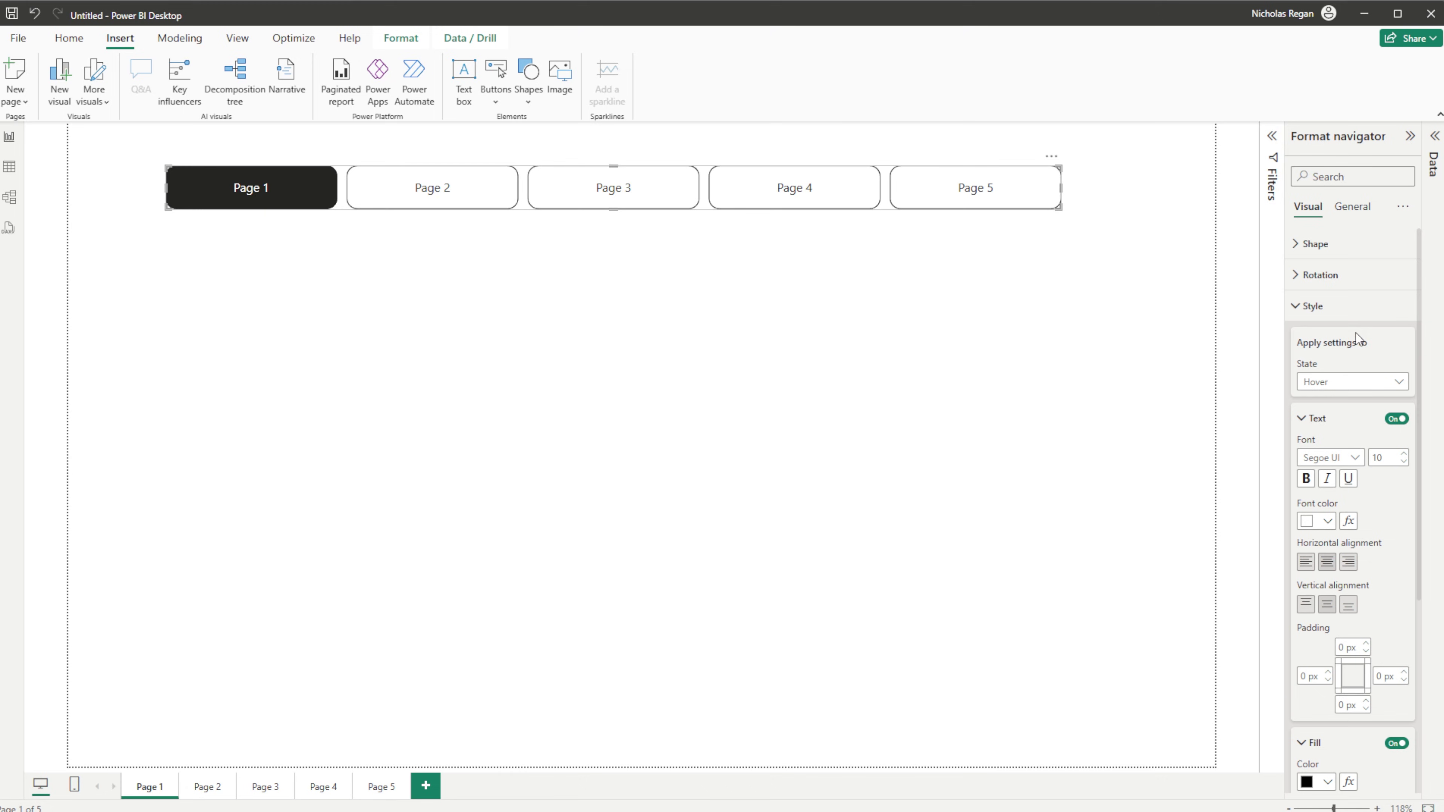
click(1302, 308)
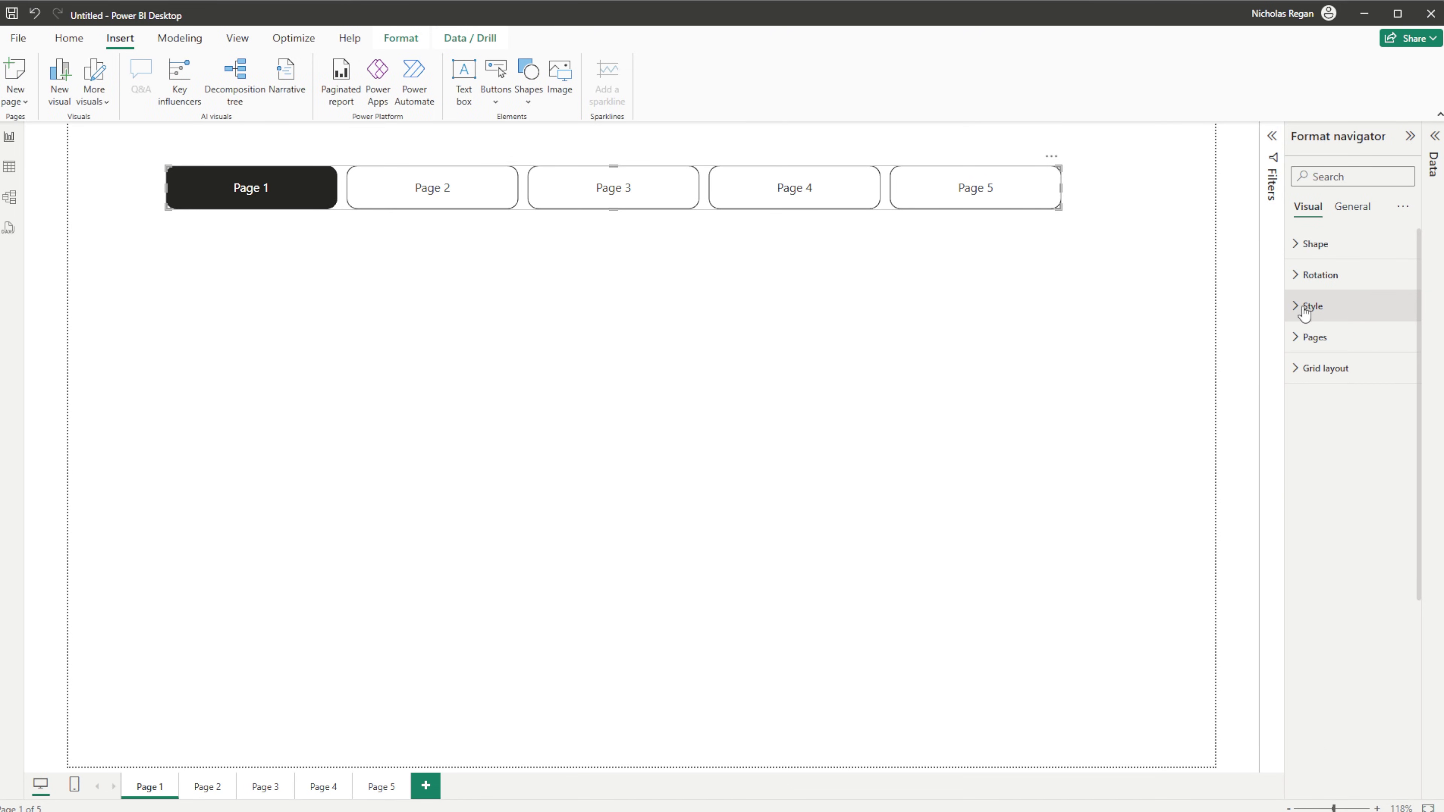
click(1297, 337)
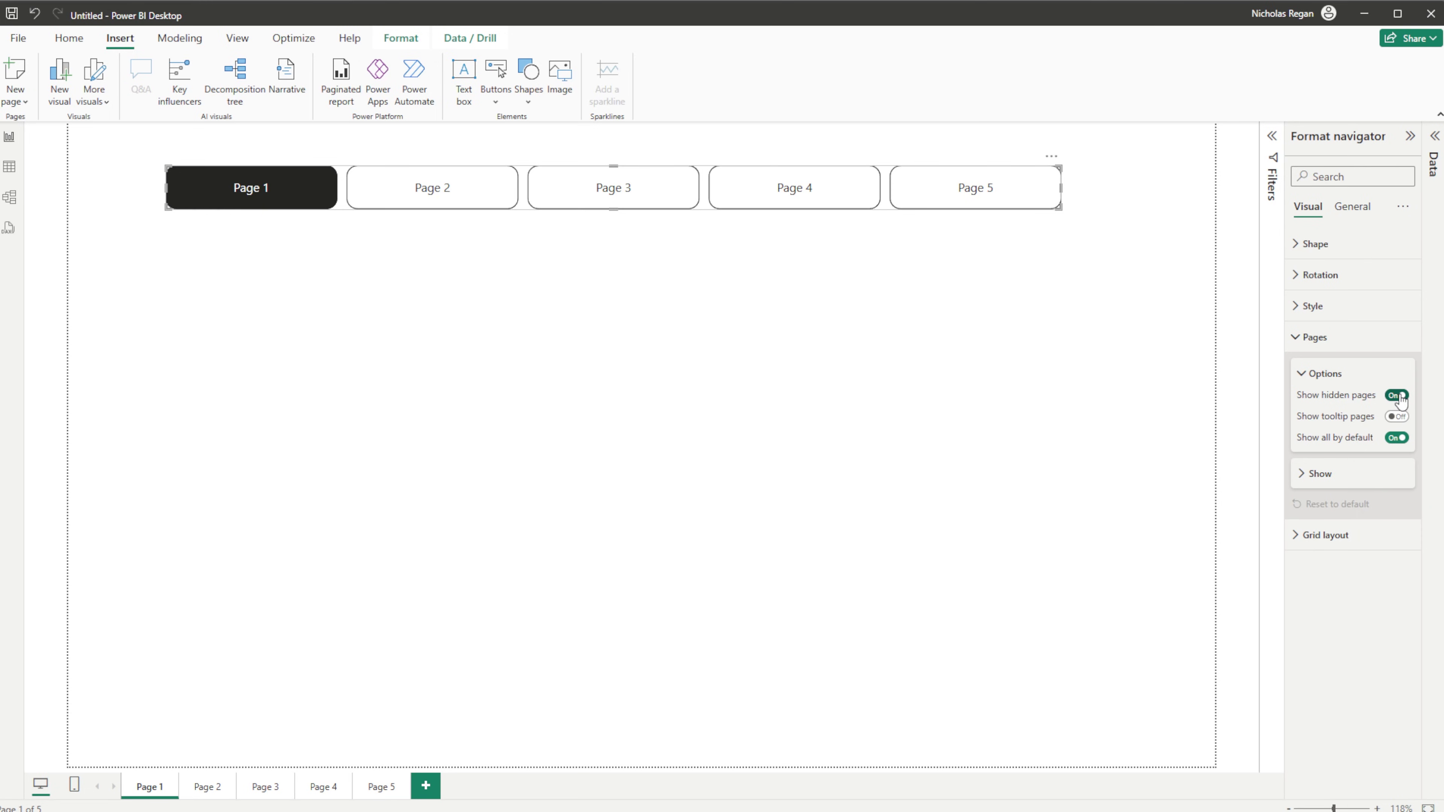
click(1397, 438)
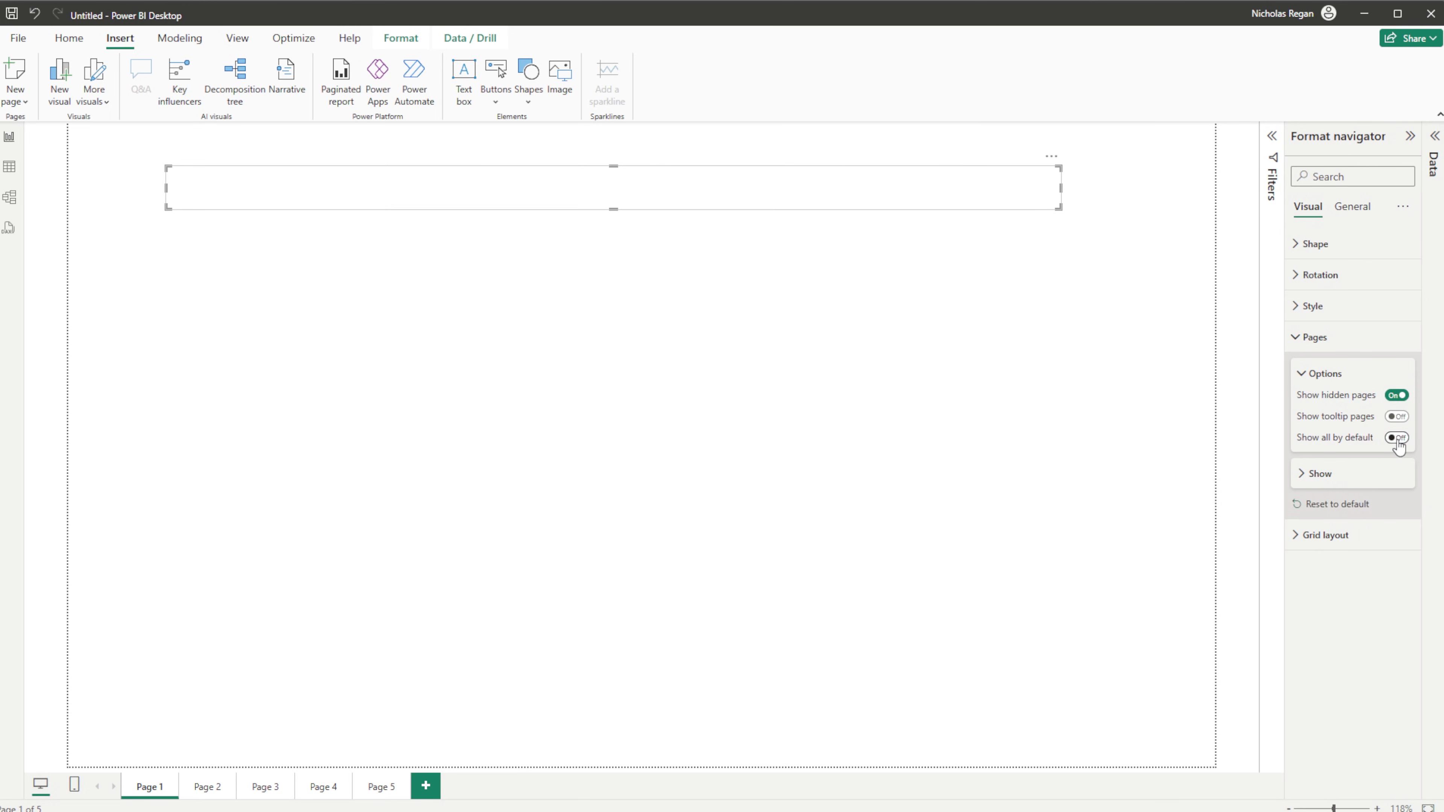
click(1298, 473)
click(1397, 495)
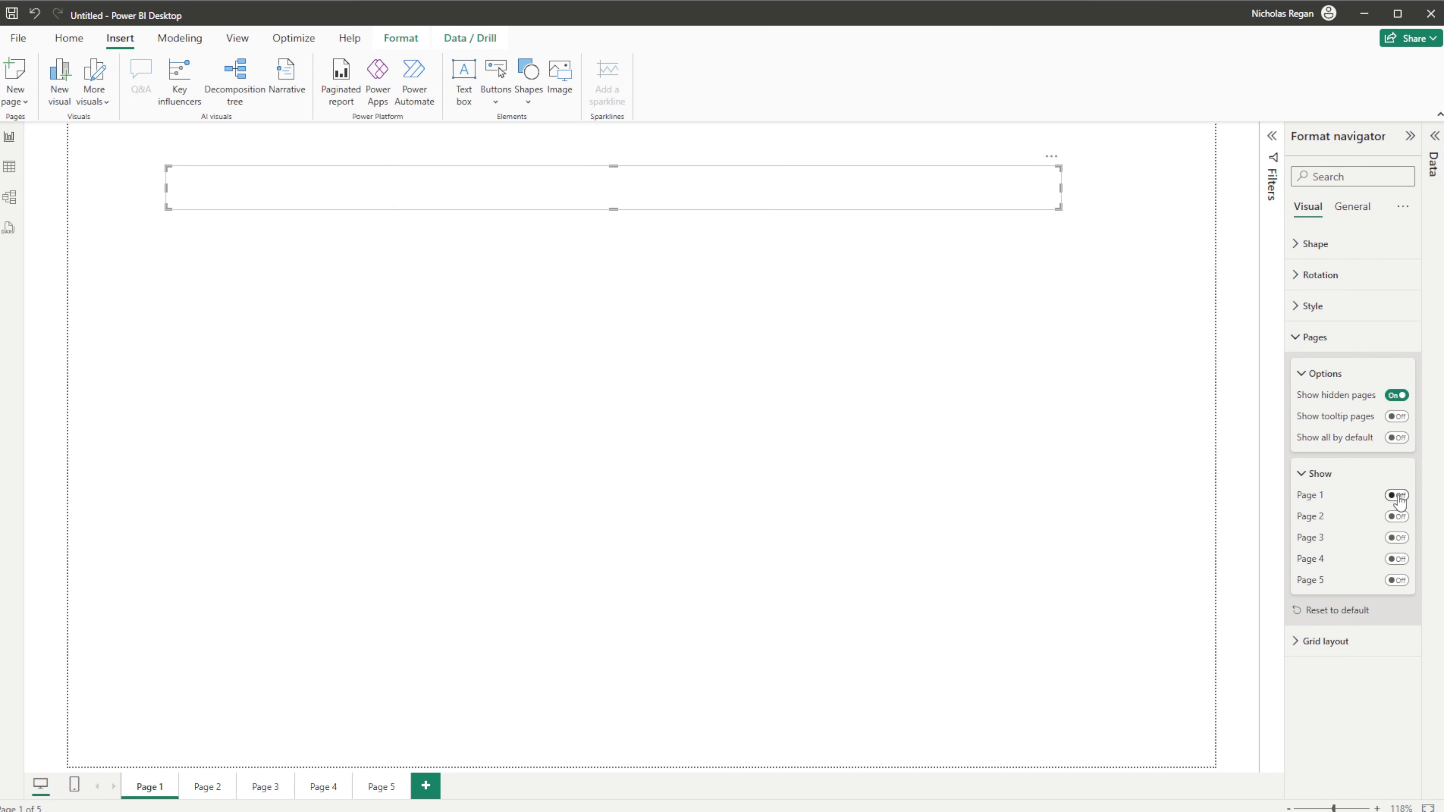
click(1397, 516)
click(1397, 538)
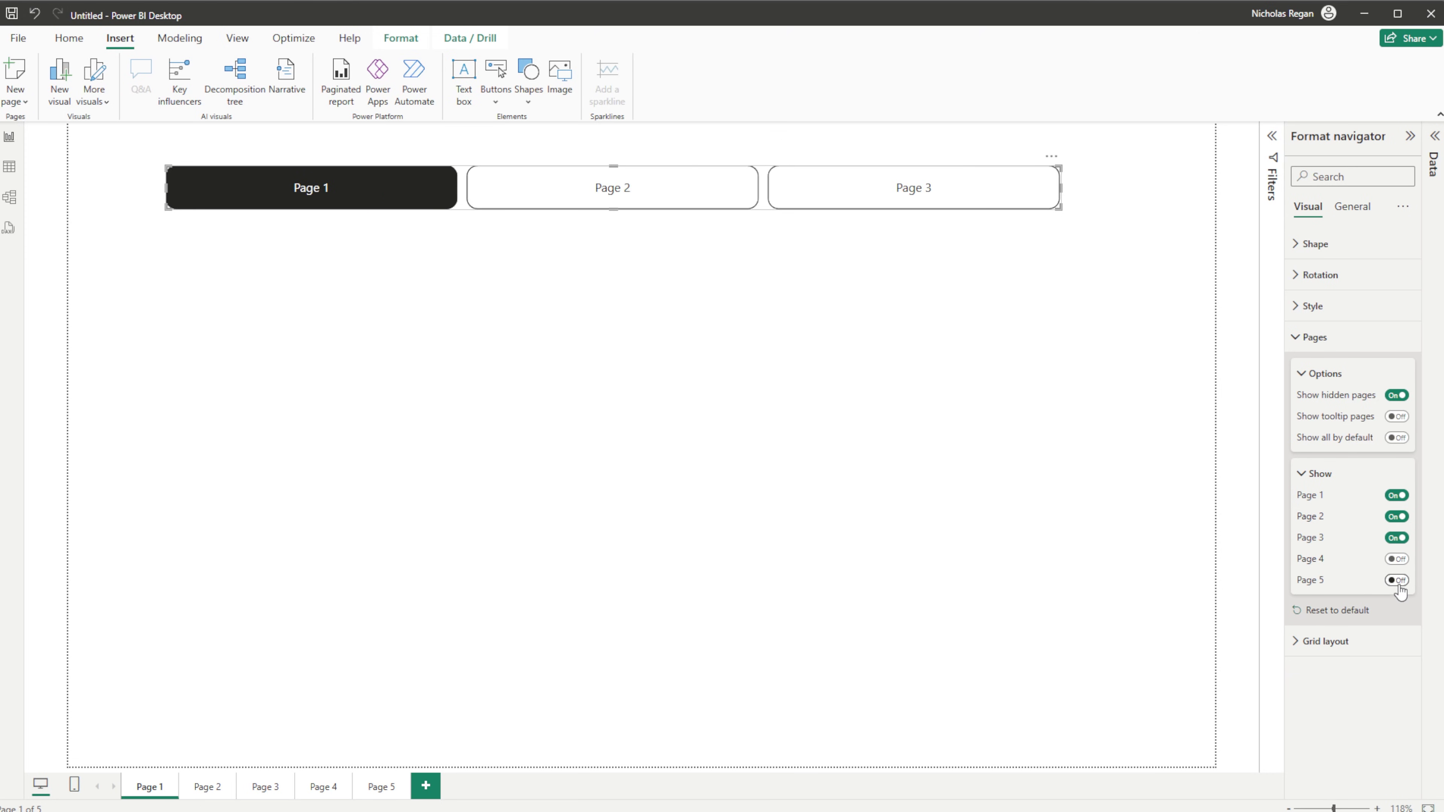
click(1397, 581)
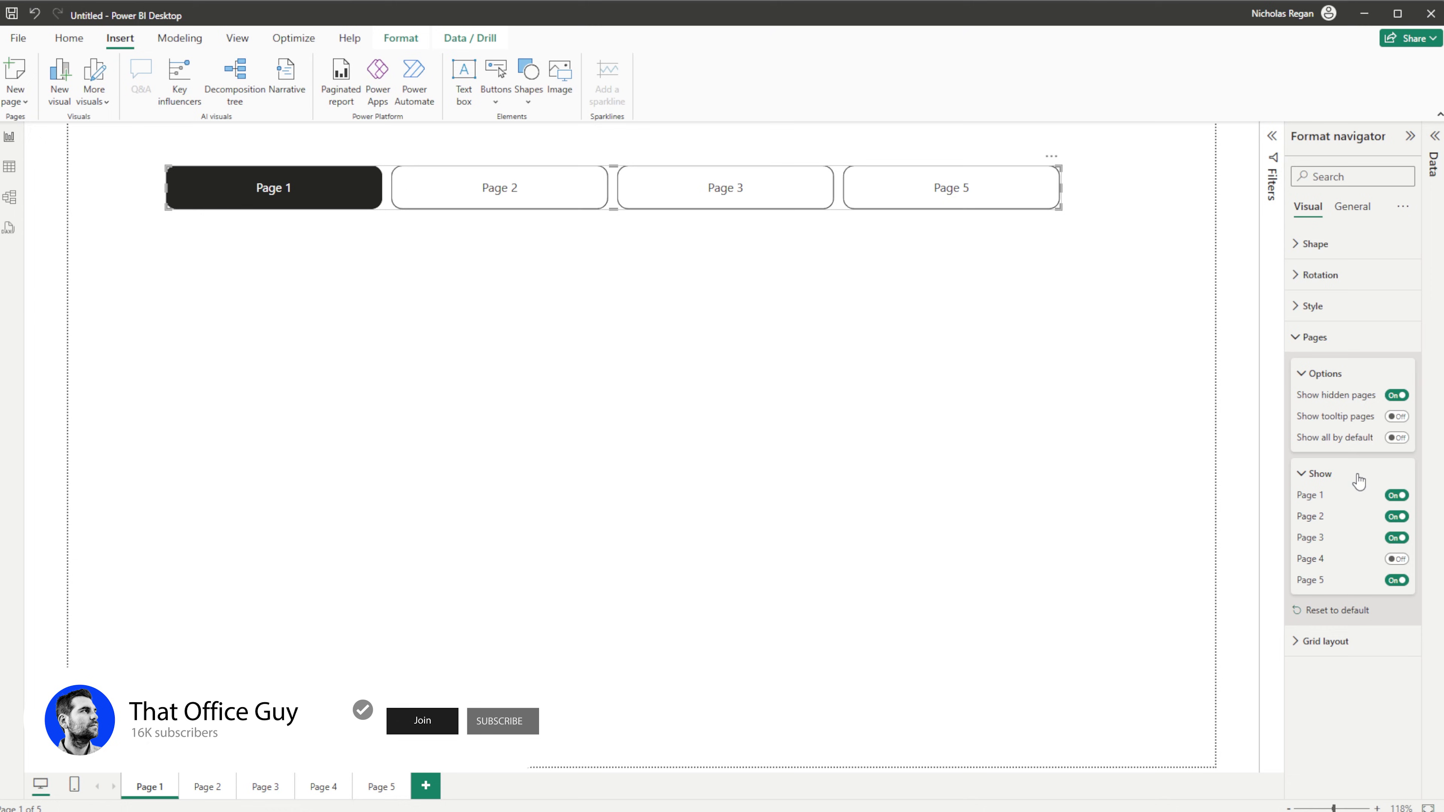
click(1397, 437)
click(1307, 474)
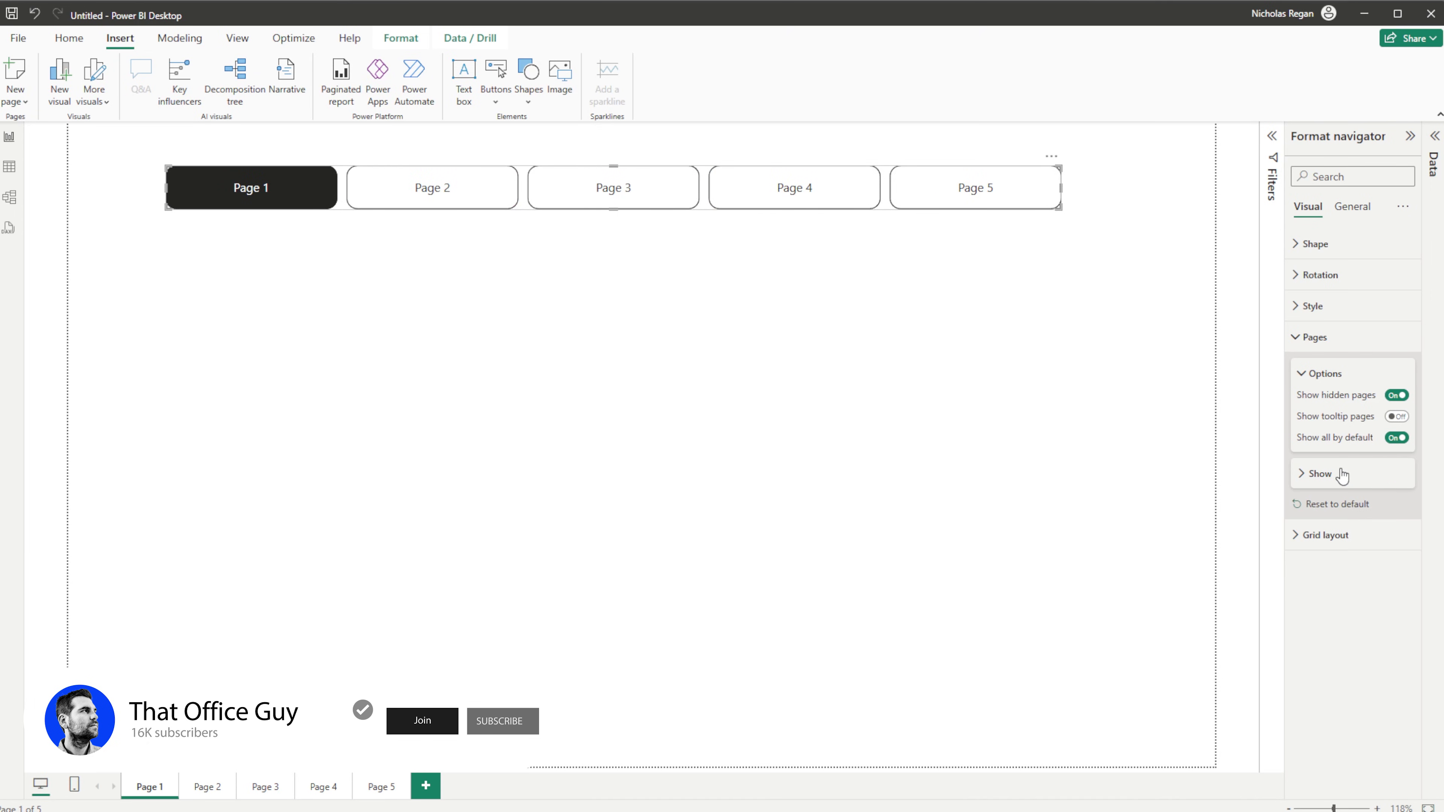
click(896, 362)
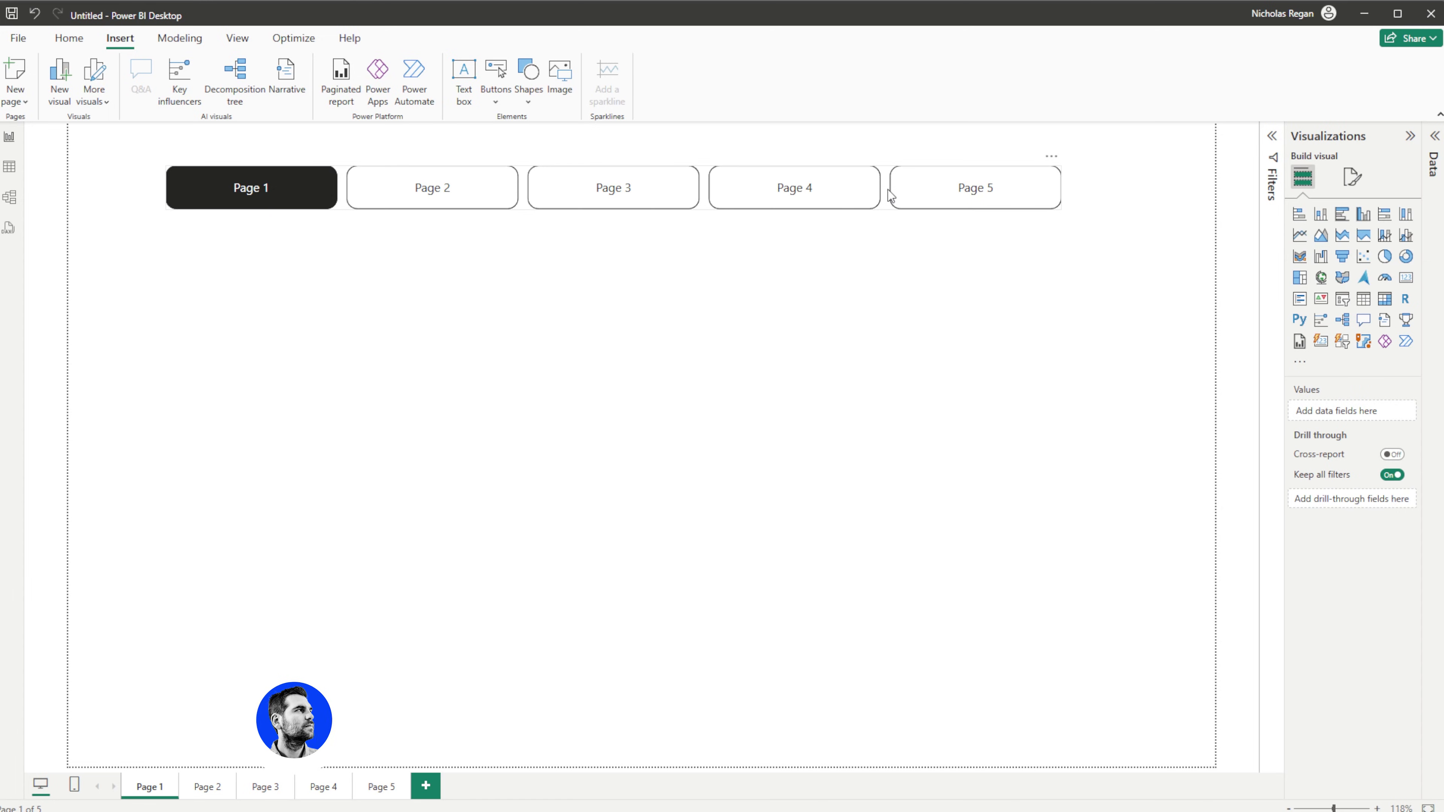
Step: Move the page navigator slightly right and visit Pages 2 through 5 from the page tabs
drag(891, 196, 932, 185)
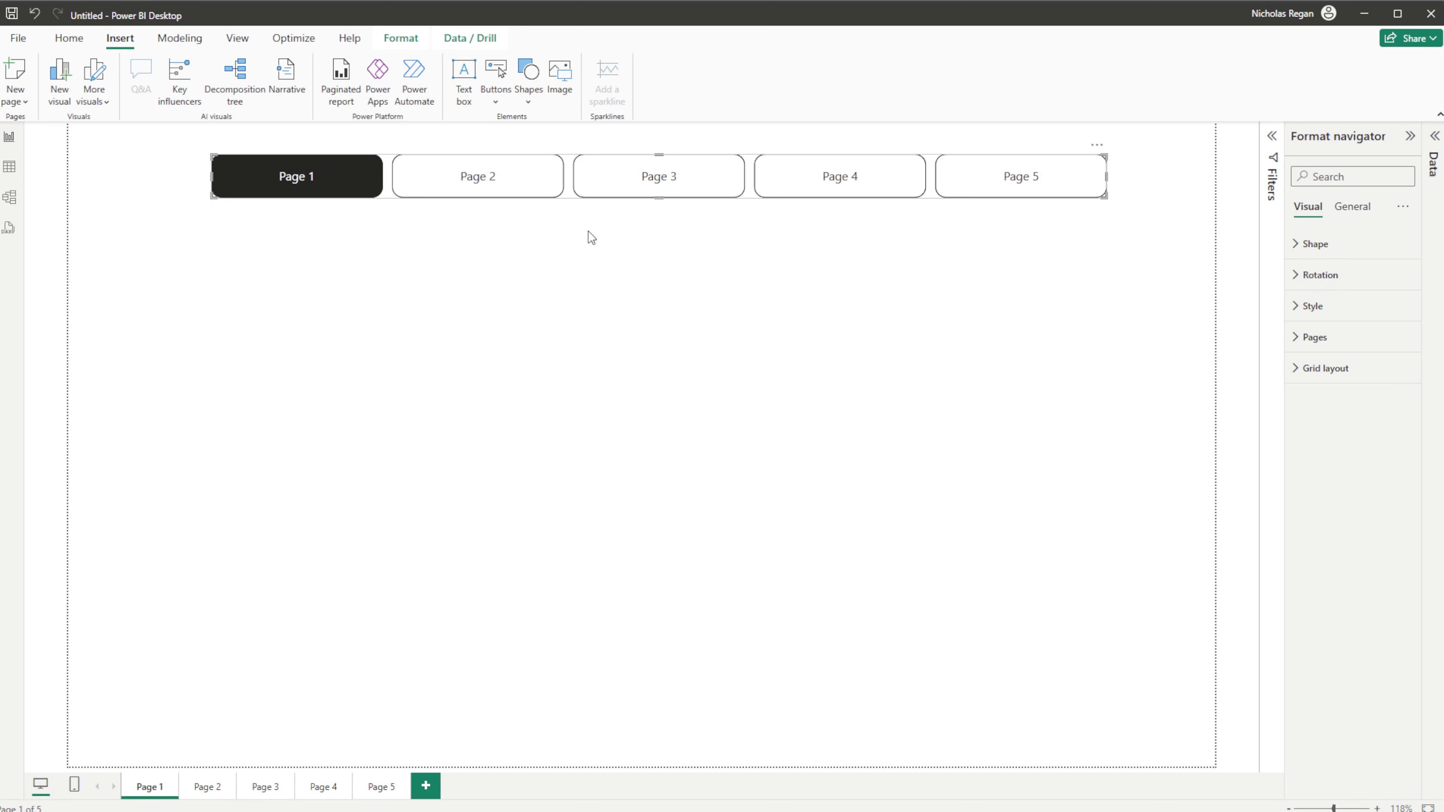
click(192, 791)
click(286, 792)
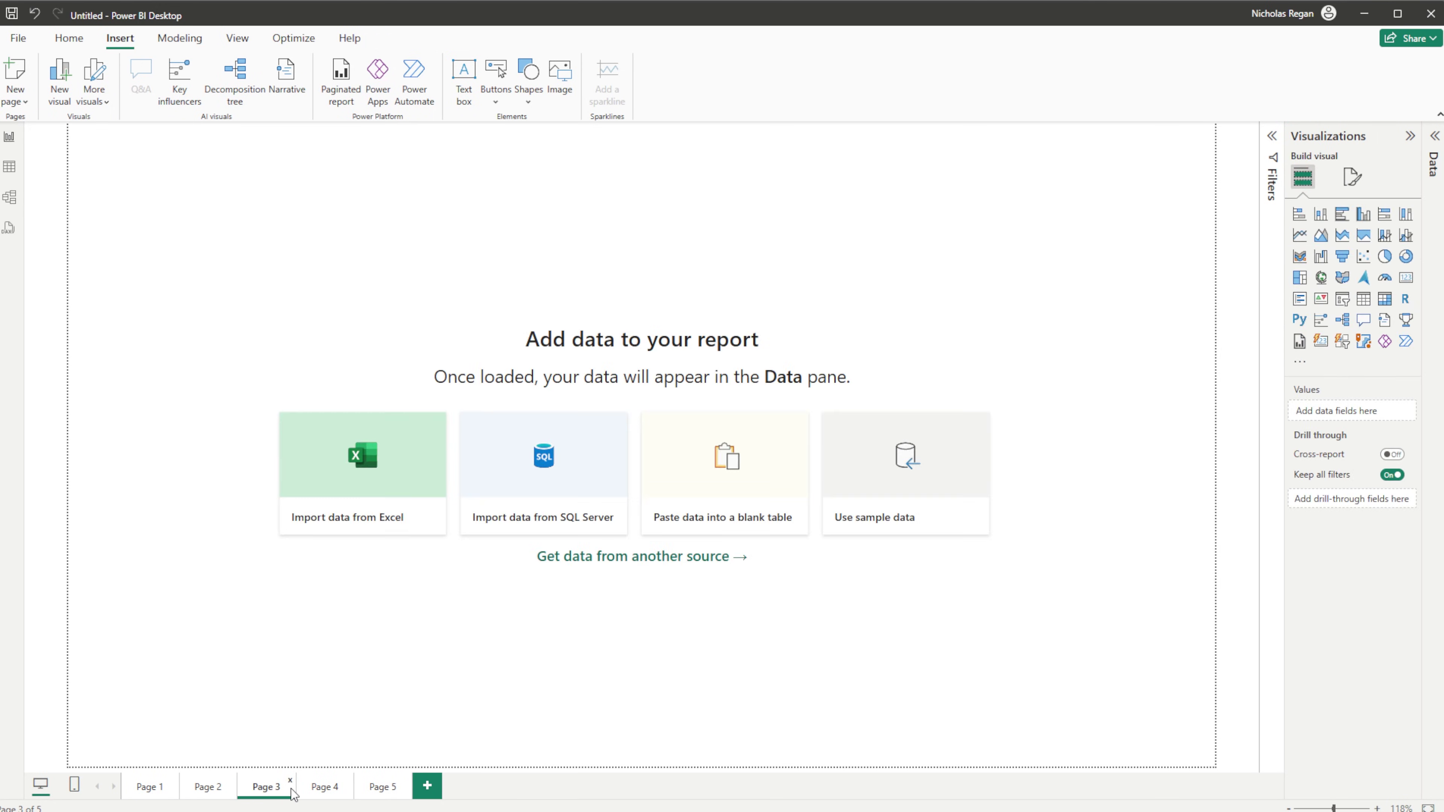
click(319, 793)
click(375, 791)
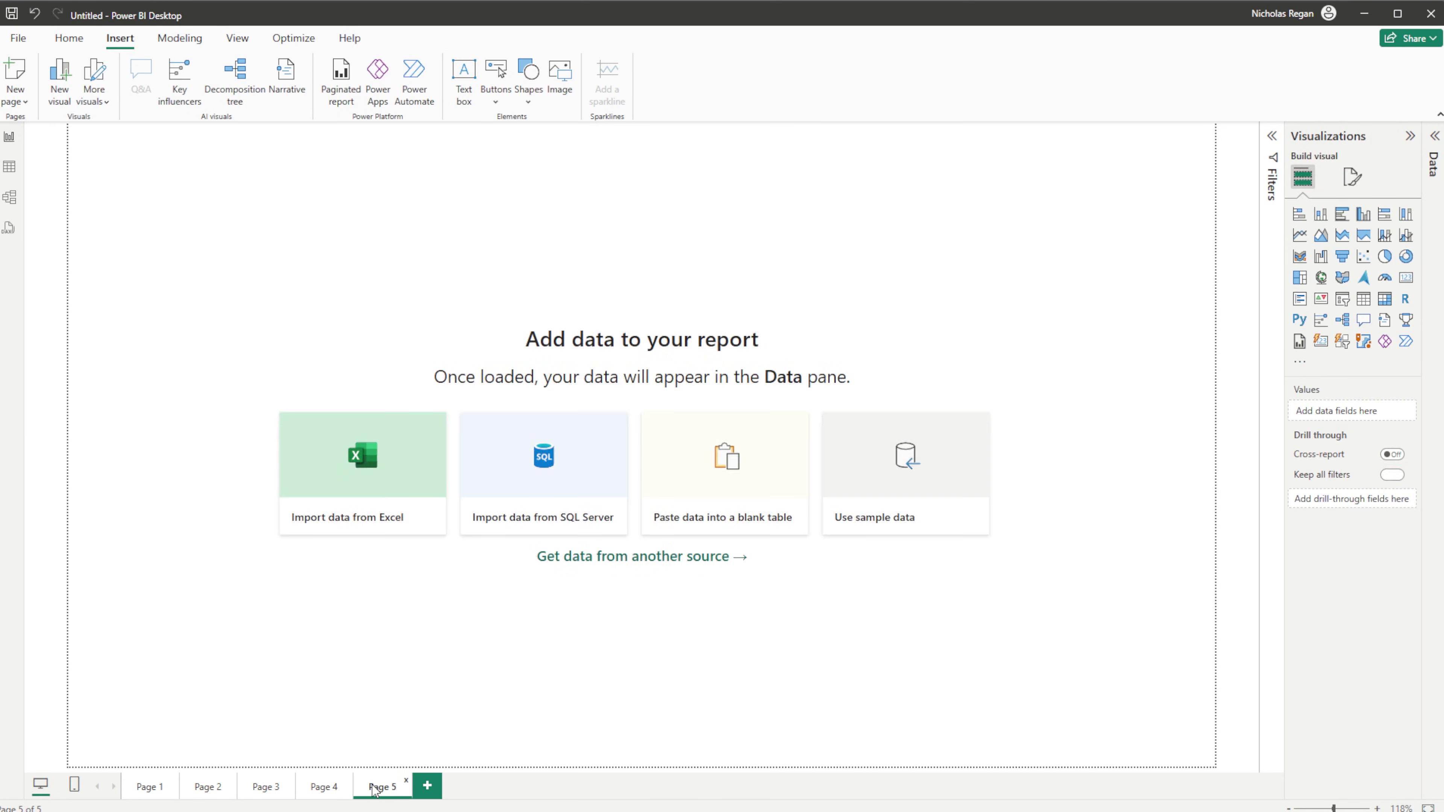
Step: Use the navigator buttons to jump back through Pages 4, 3 and 2 to Page 1
ctrl+click(828, 186)
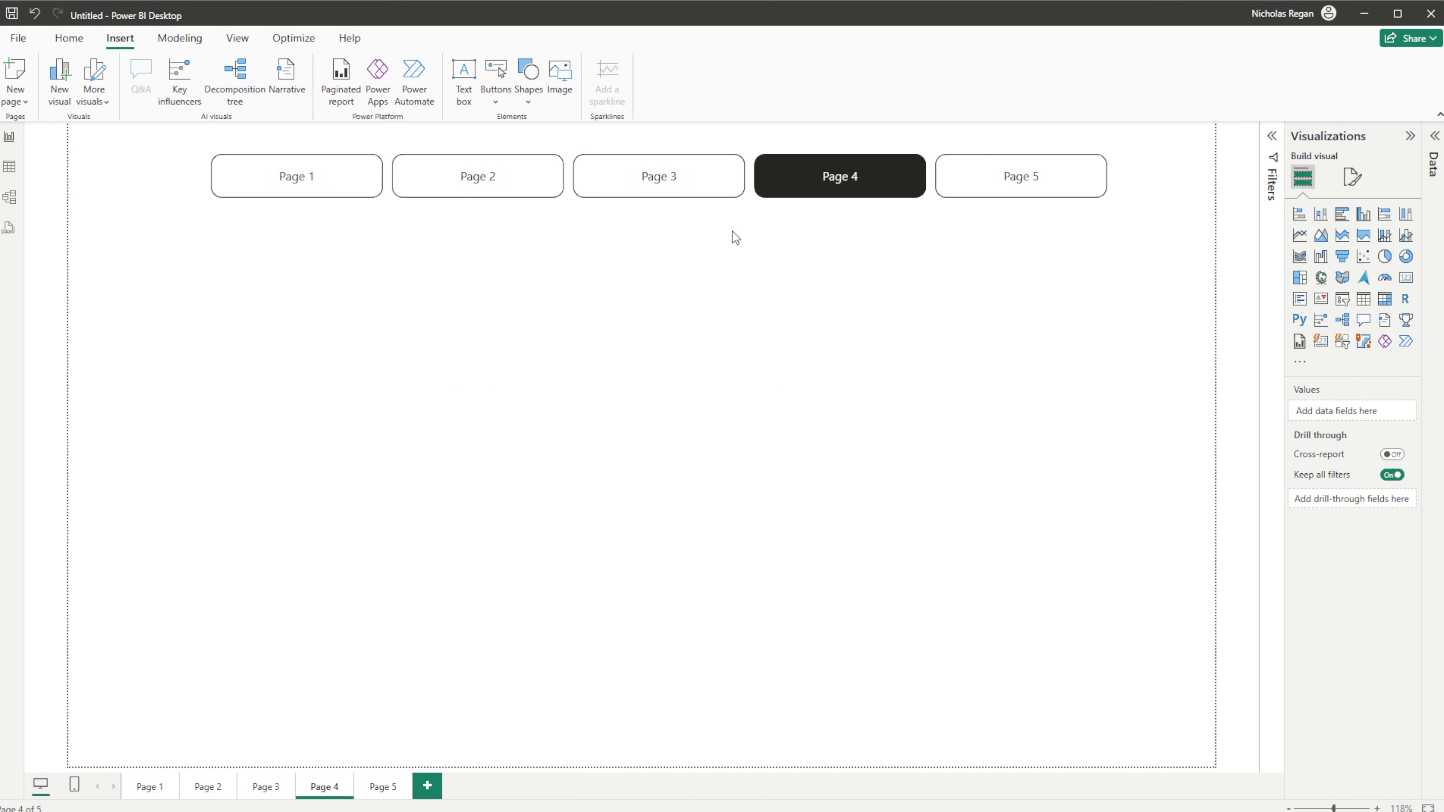
ctrl+click(671, 188)
ctrl+click(509, 184)
ctrl+click(355, 191)
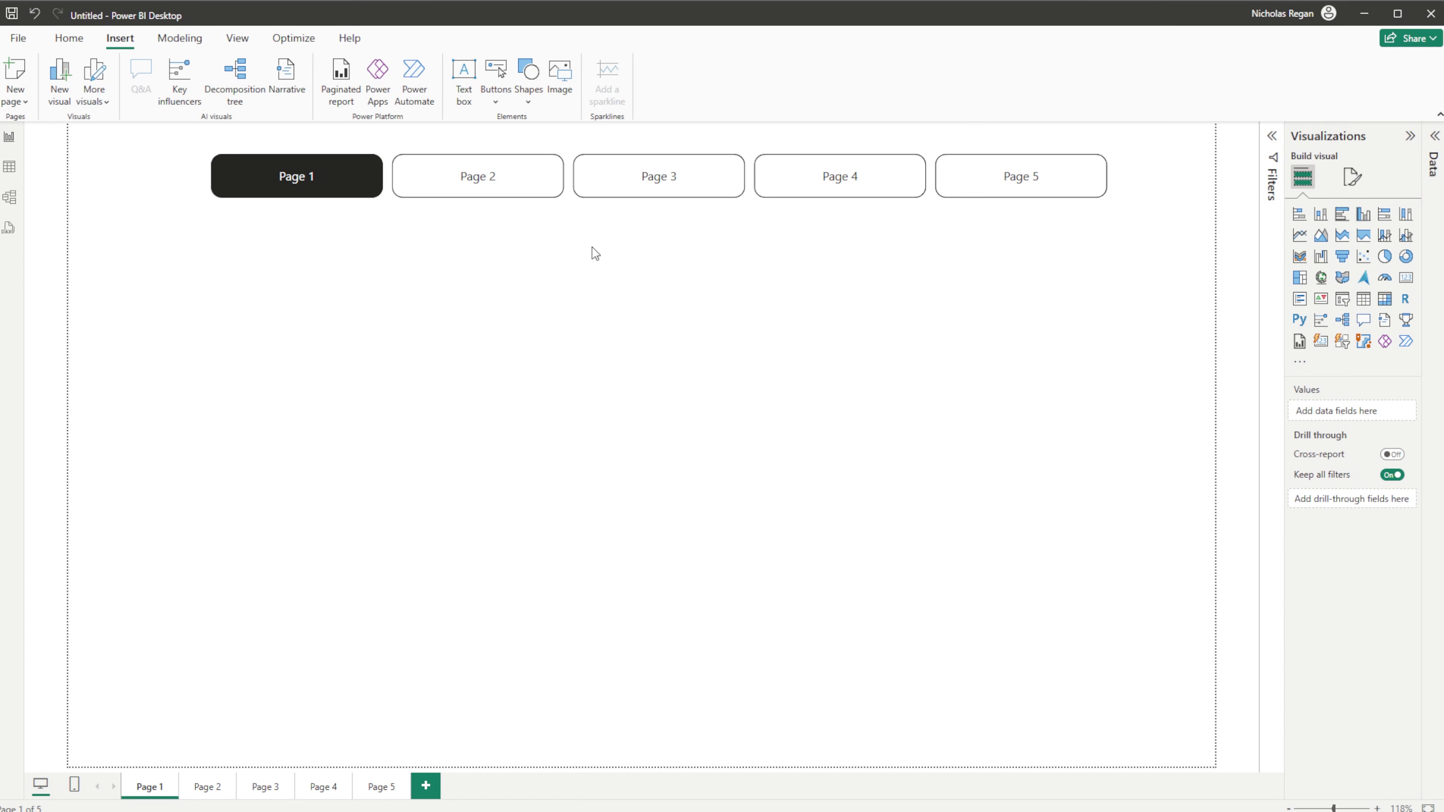
click(69, 37)
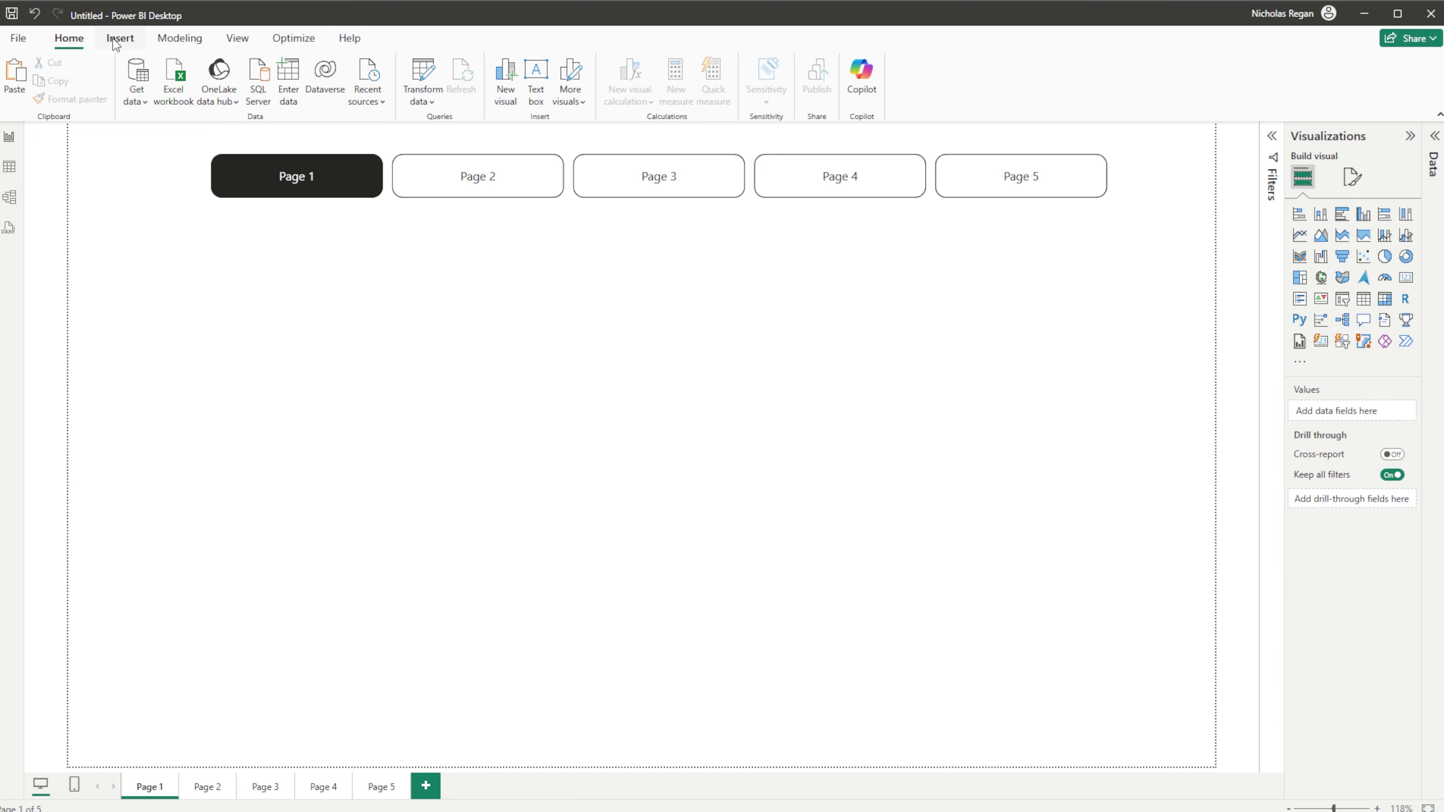
Step: Open the Bookmarks pane and add Bookmark 1 for Page 1 and Bookmark 2 for Page 2
click(227, 44)
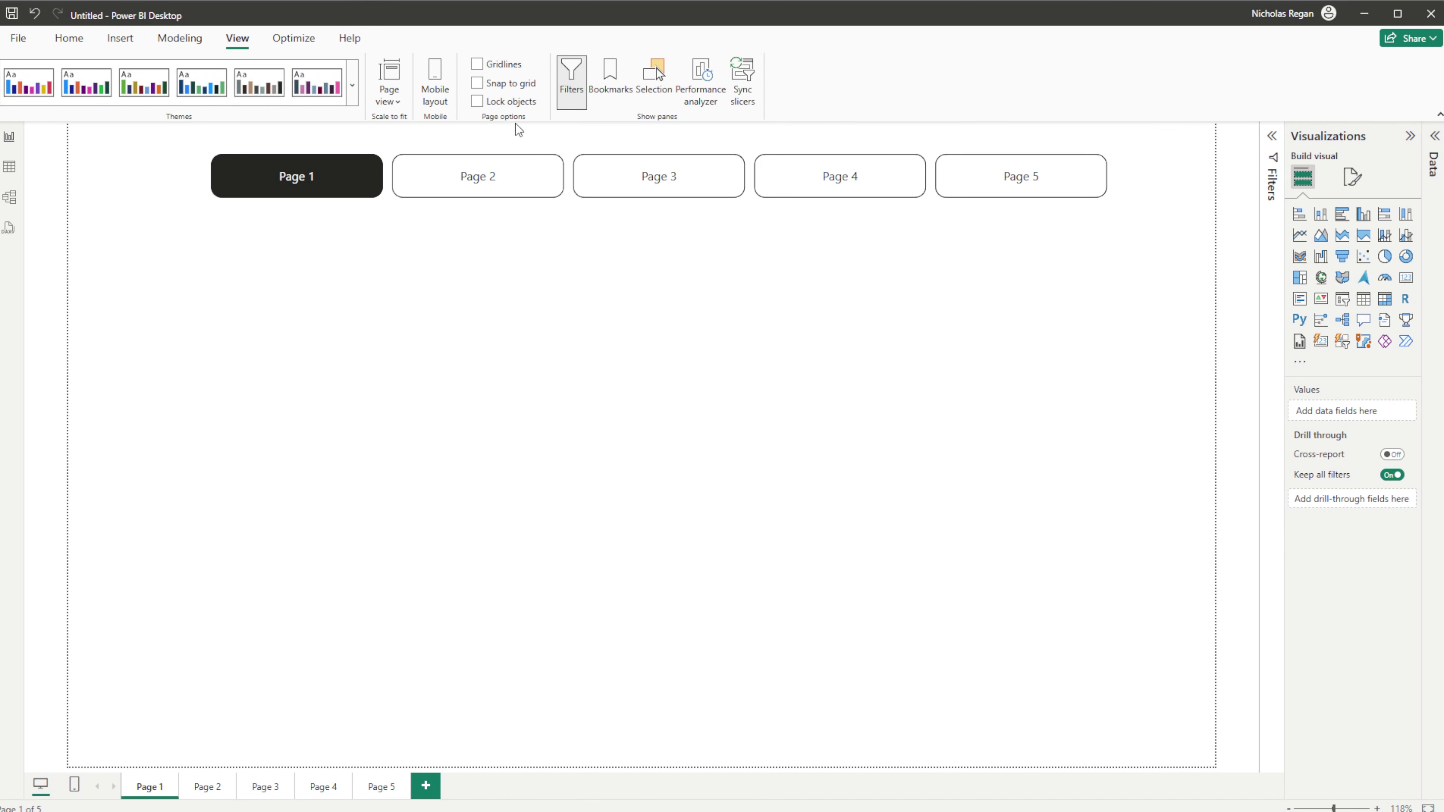
click(614, 86)
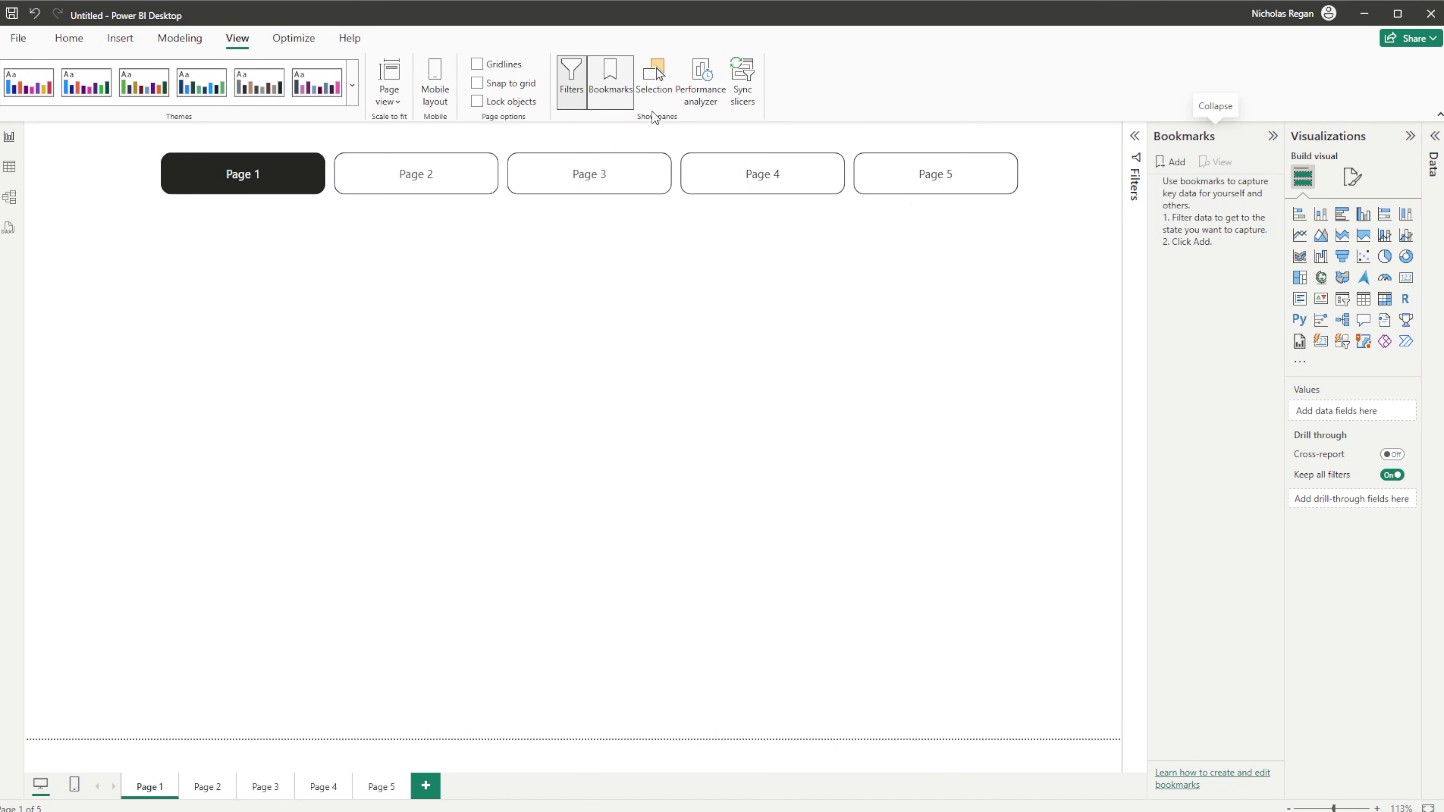
click(1172, 165)
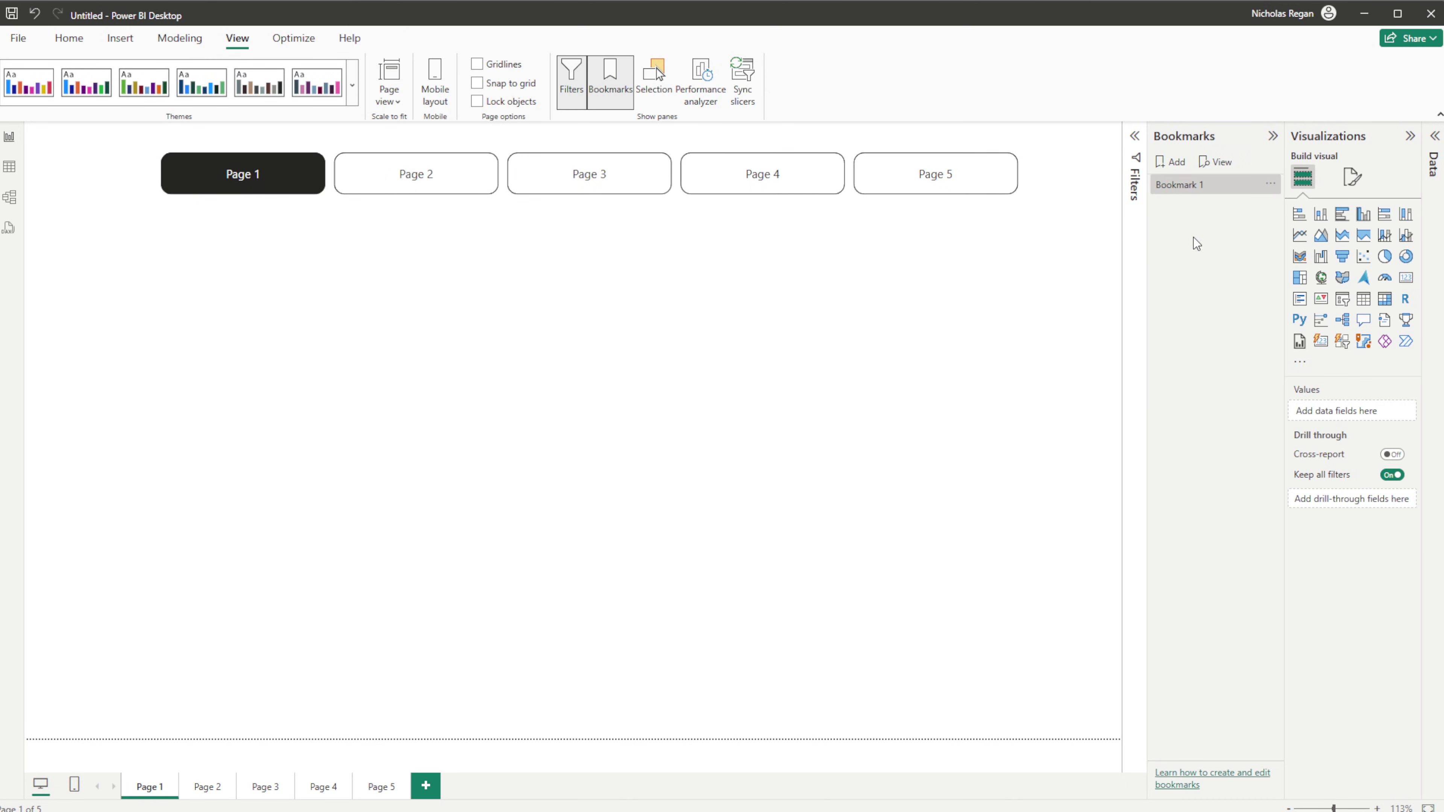
click(209, 789)
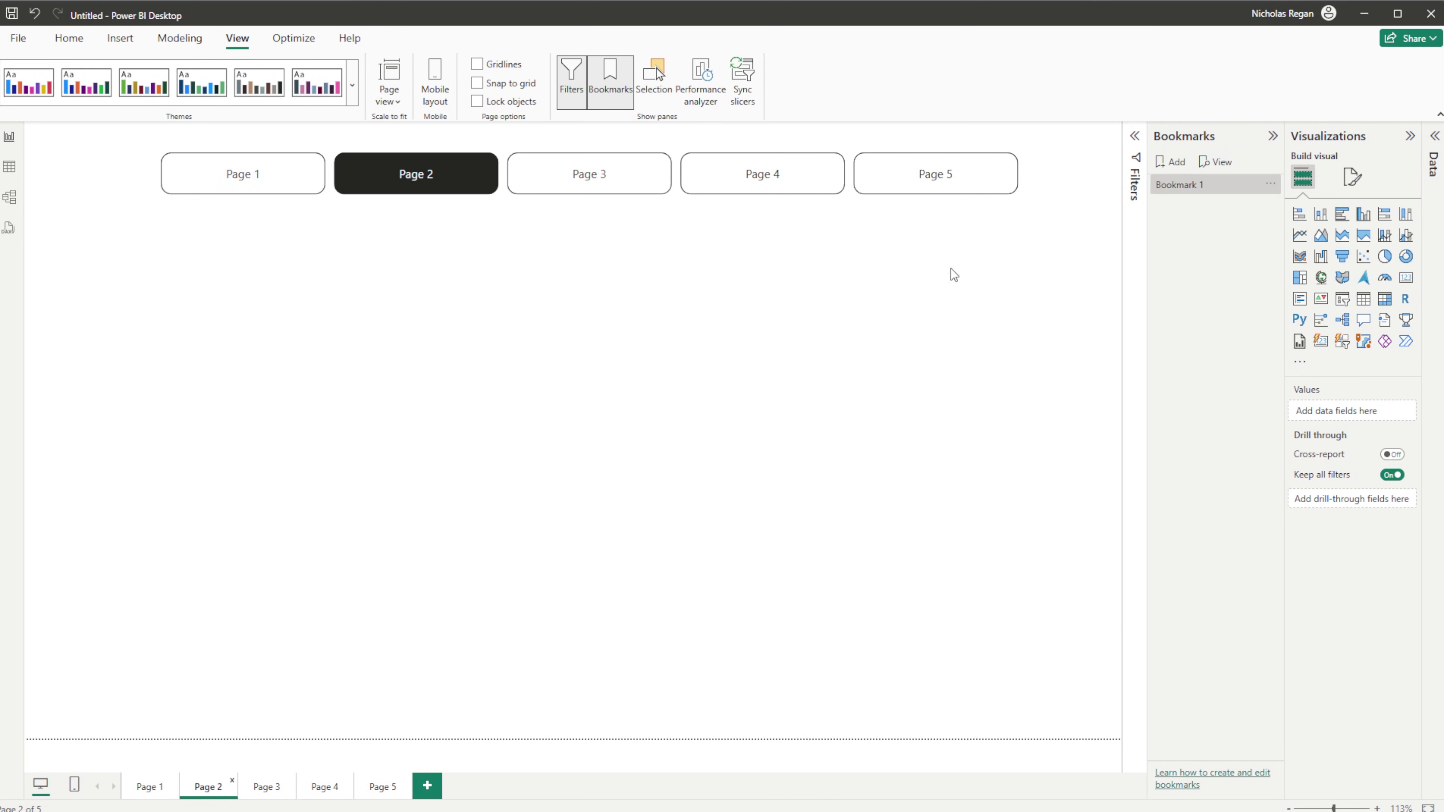
click(1170, 163)
Step: Add Bookmarks 3, 4 and 5 for Pages 3, 4 and 5
click(258, 788)
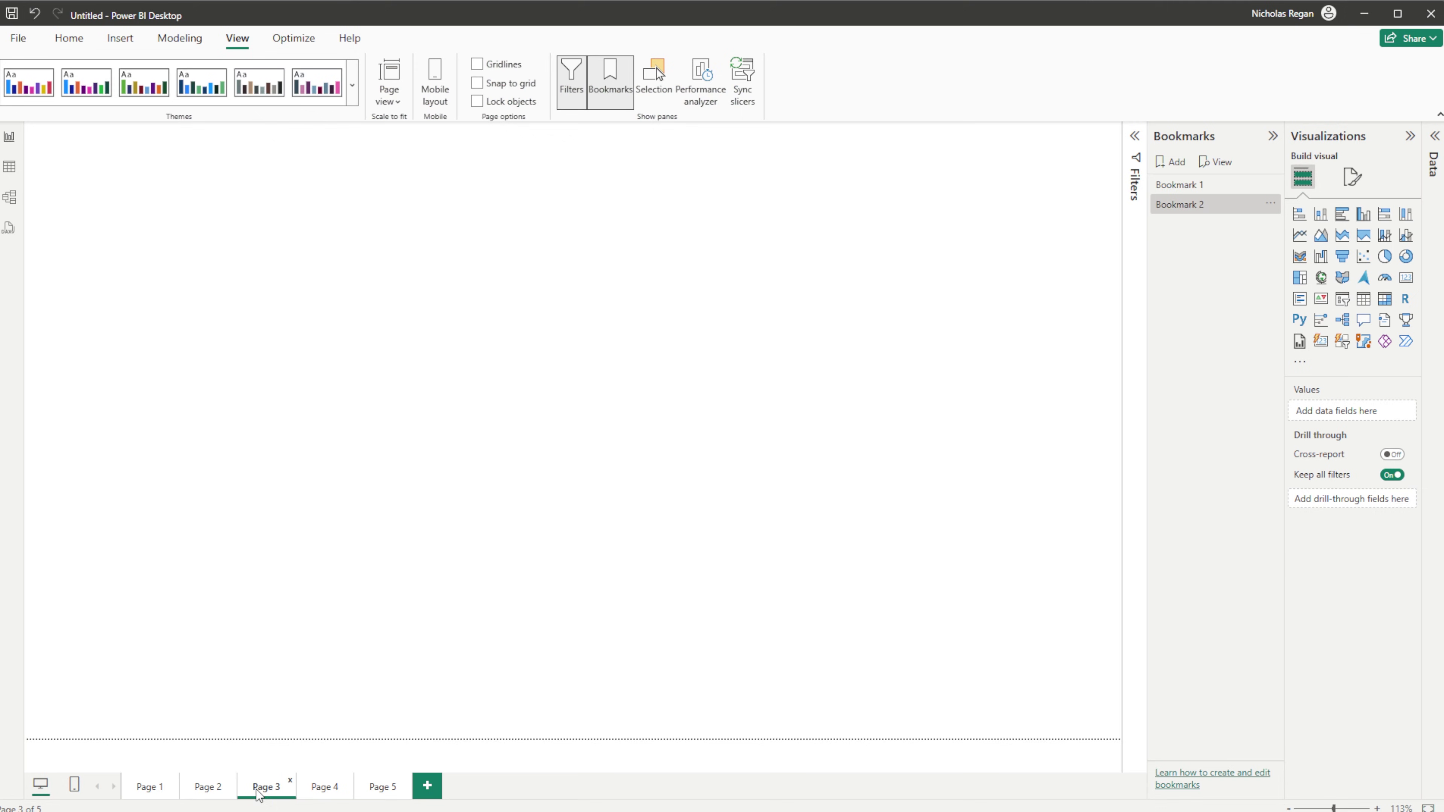
click(1173, 162)
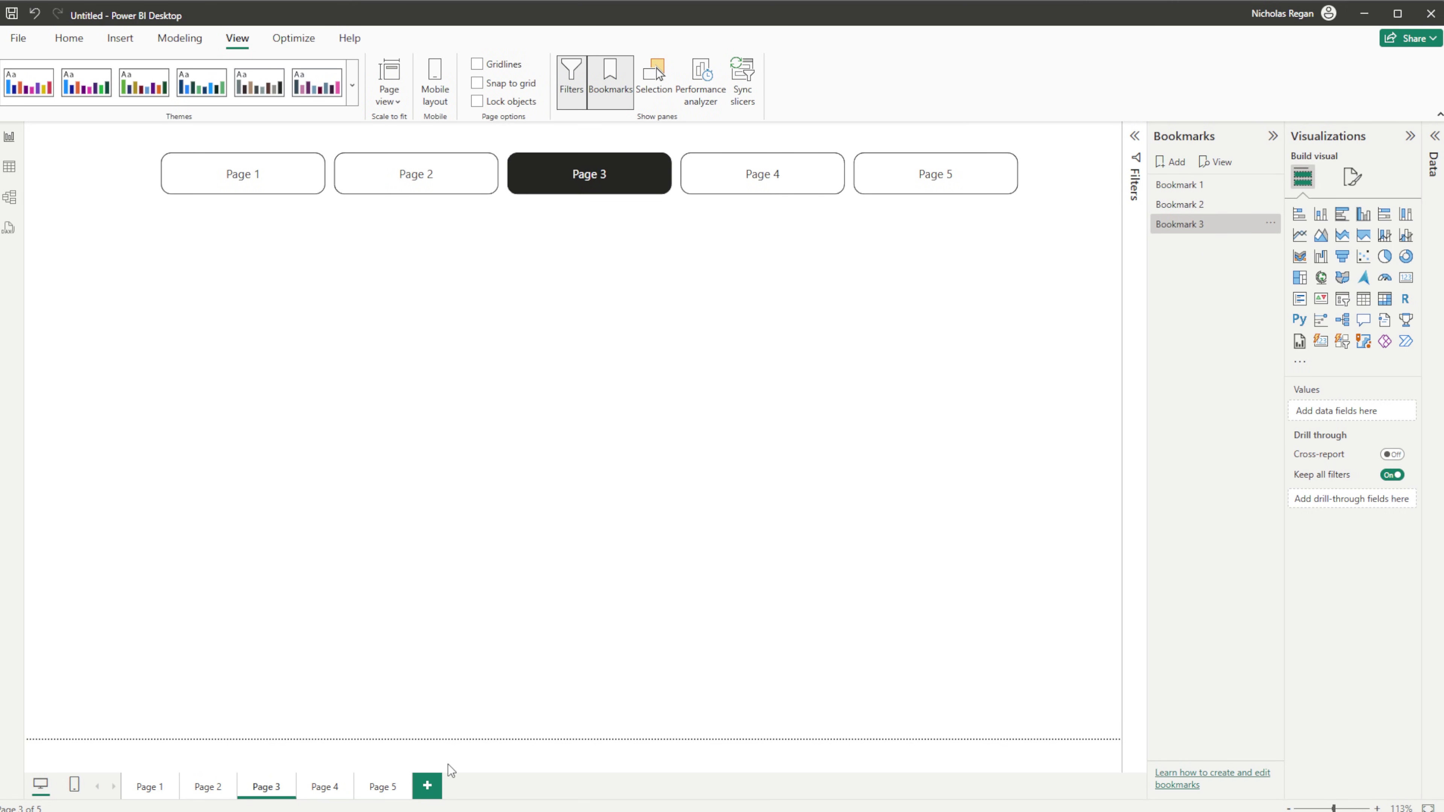
click(326, 787)
click(1174, 163)
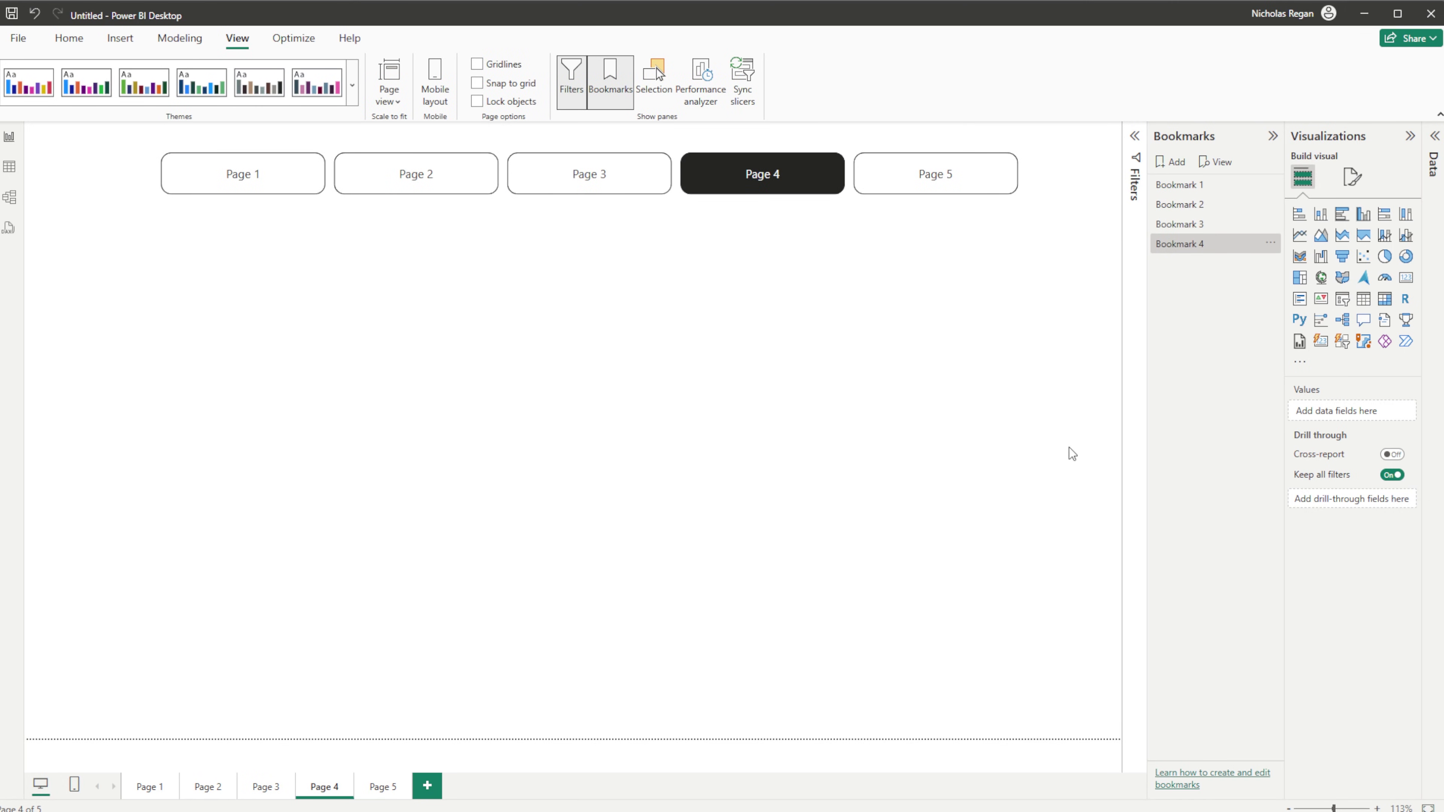
click(384, 787)
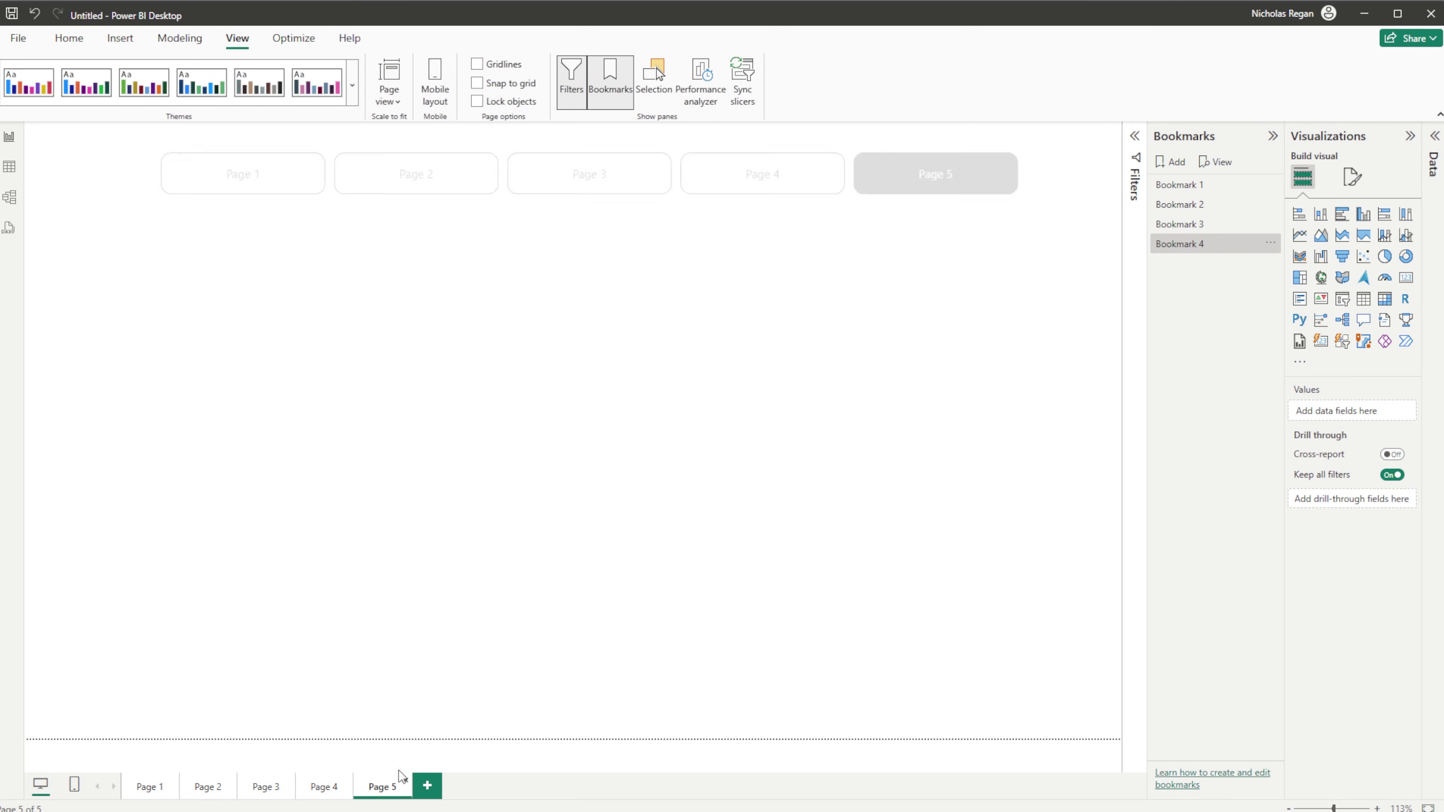
click(1172, 163)
Step: Apply Bookmarks 1 through 5 in turn to test them, then return to Page 1
click(1185, 185)
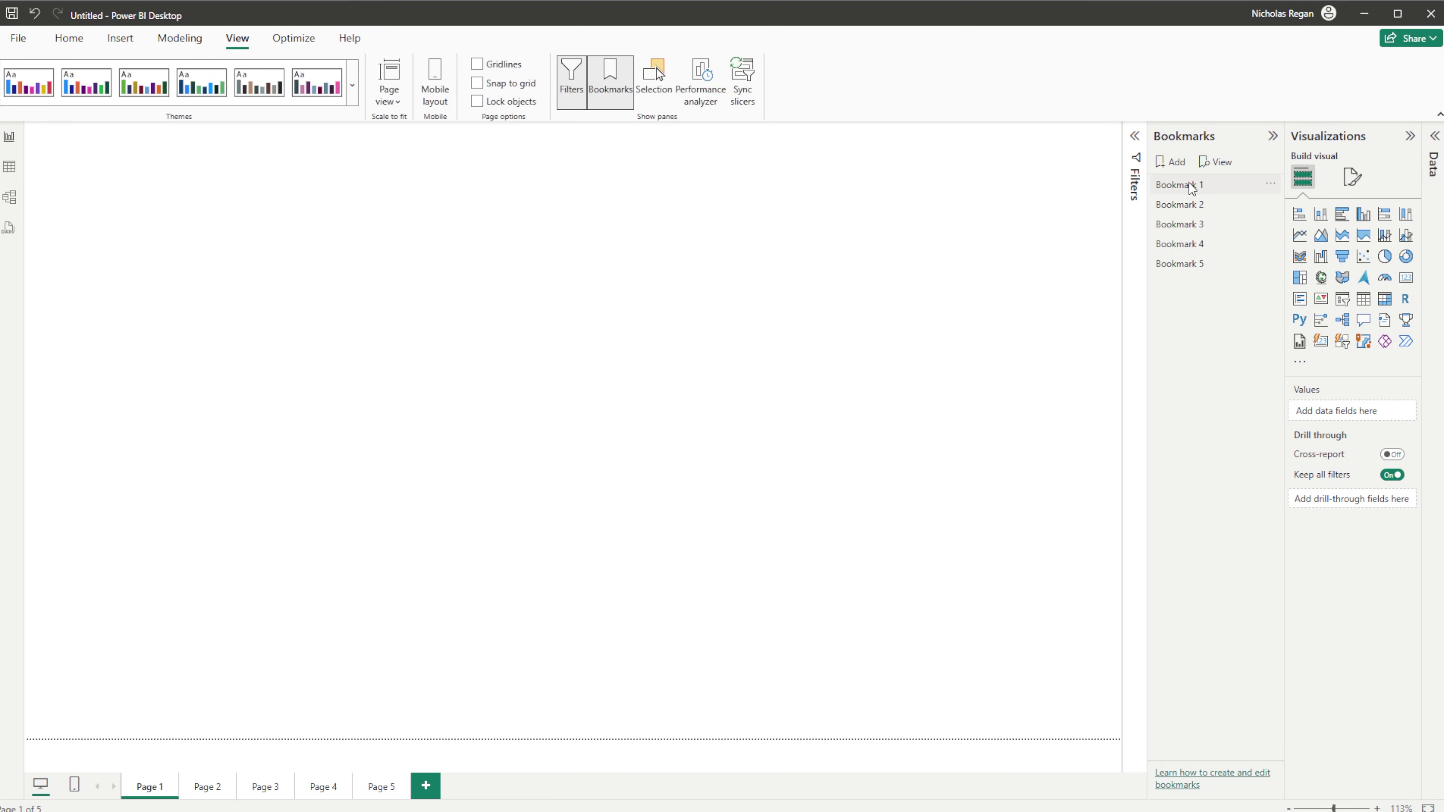
click(1194, 206)
click(1188, 225)
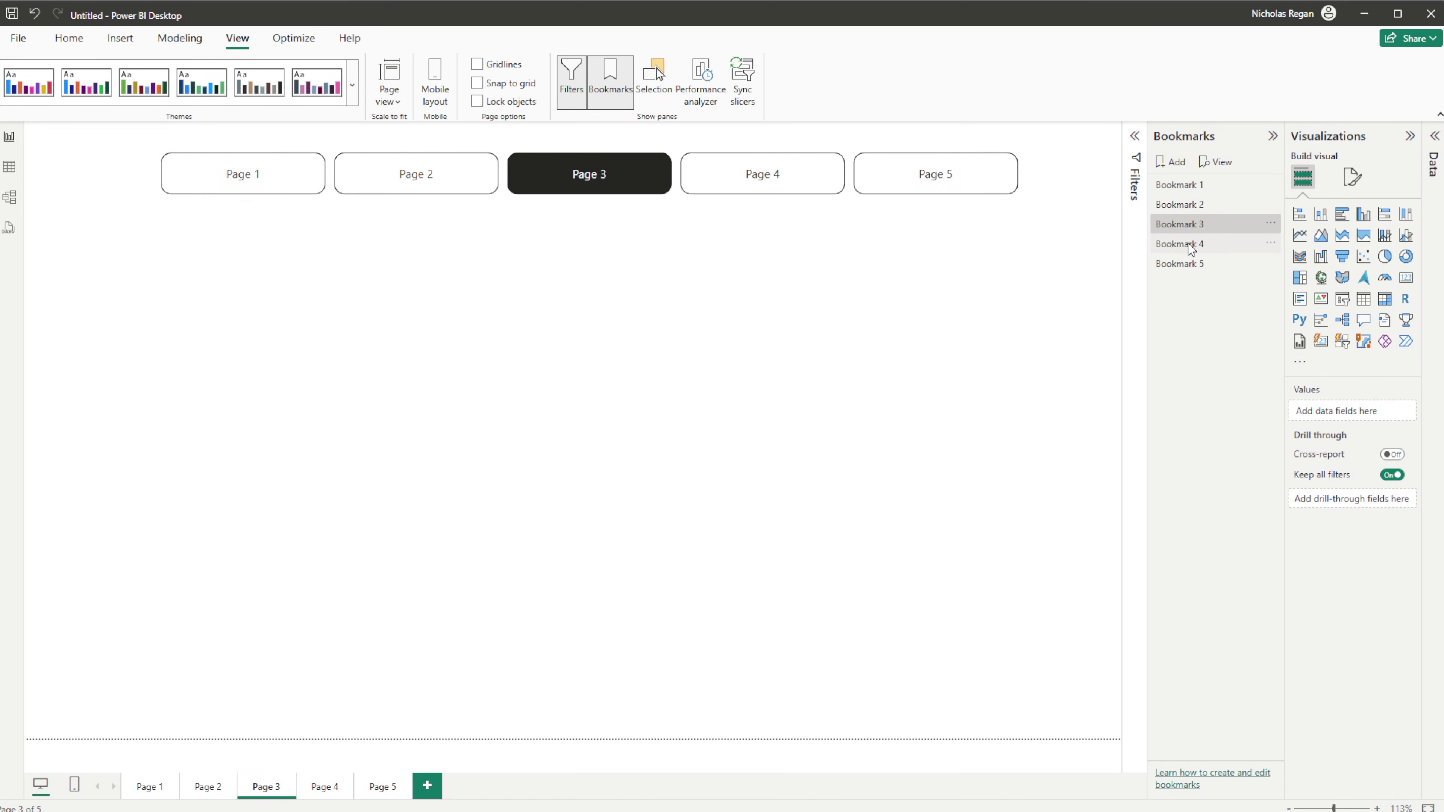
click(1189, 243)
click(1187, 264)
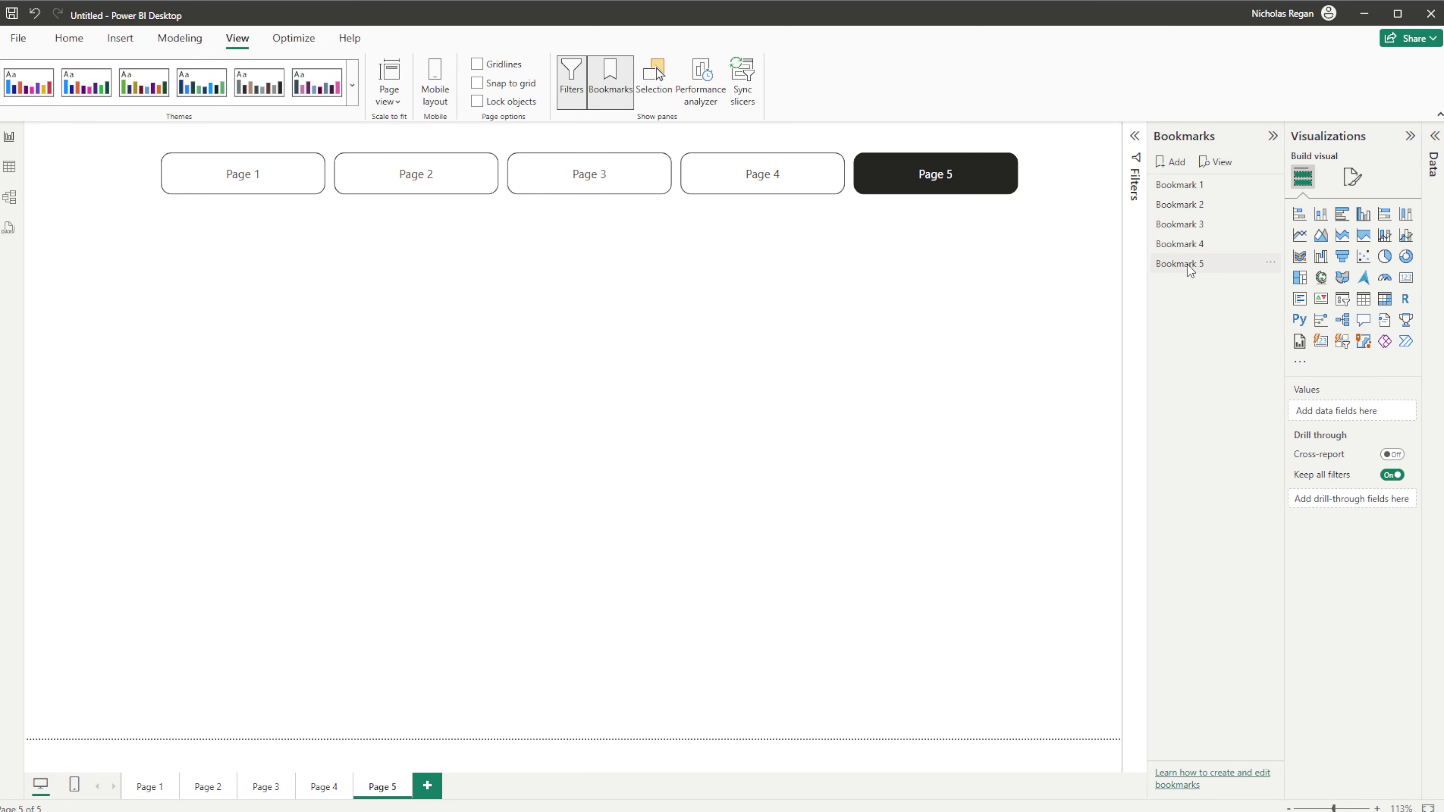
click(1187, 264)
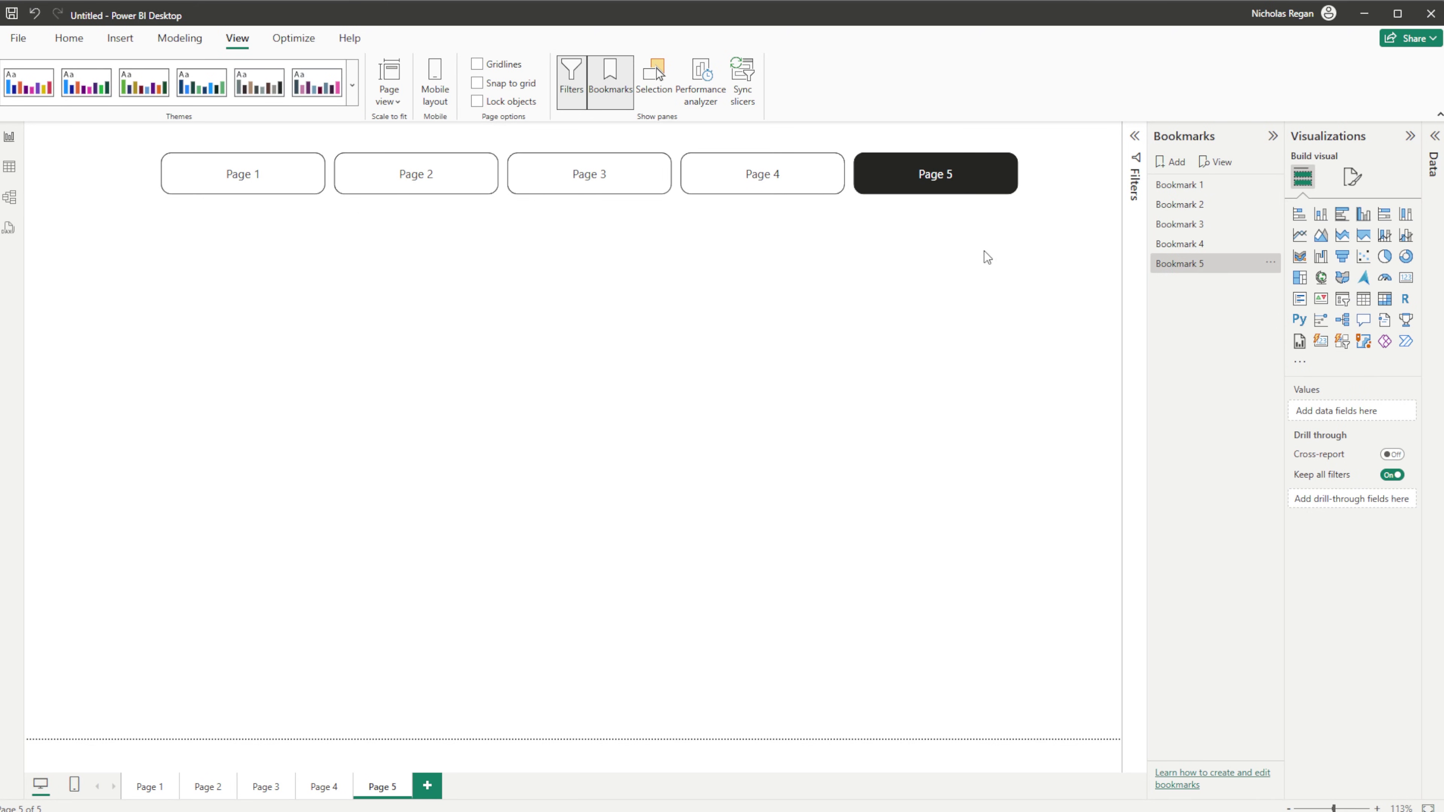
click(148, 789)
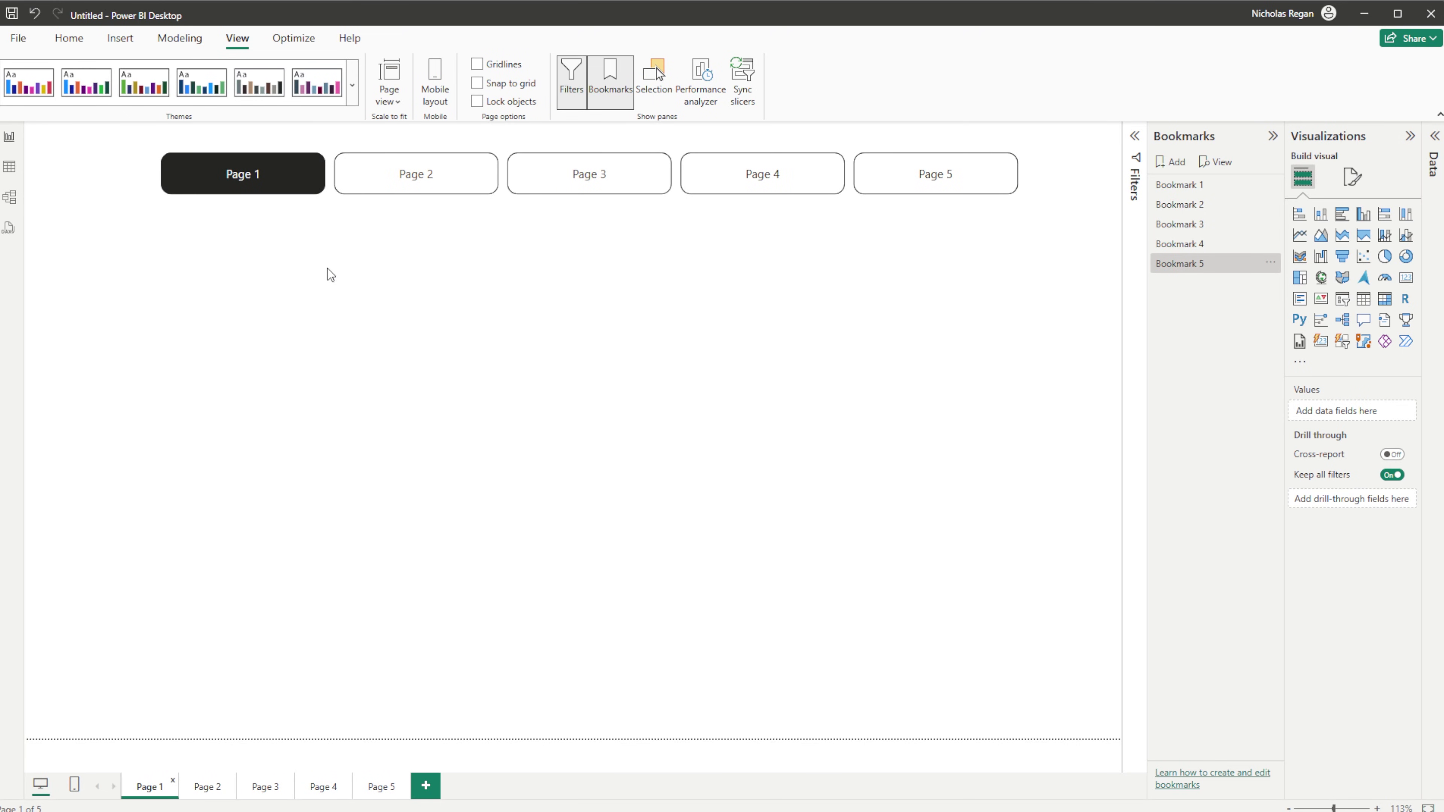
Step: Insert a Bookmark navigator with Bookmark 1–5 buttons on Page 1
click(116, 40)
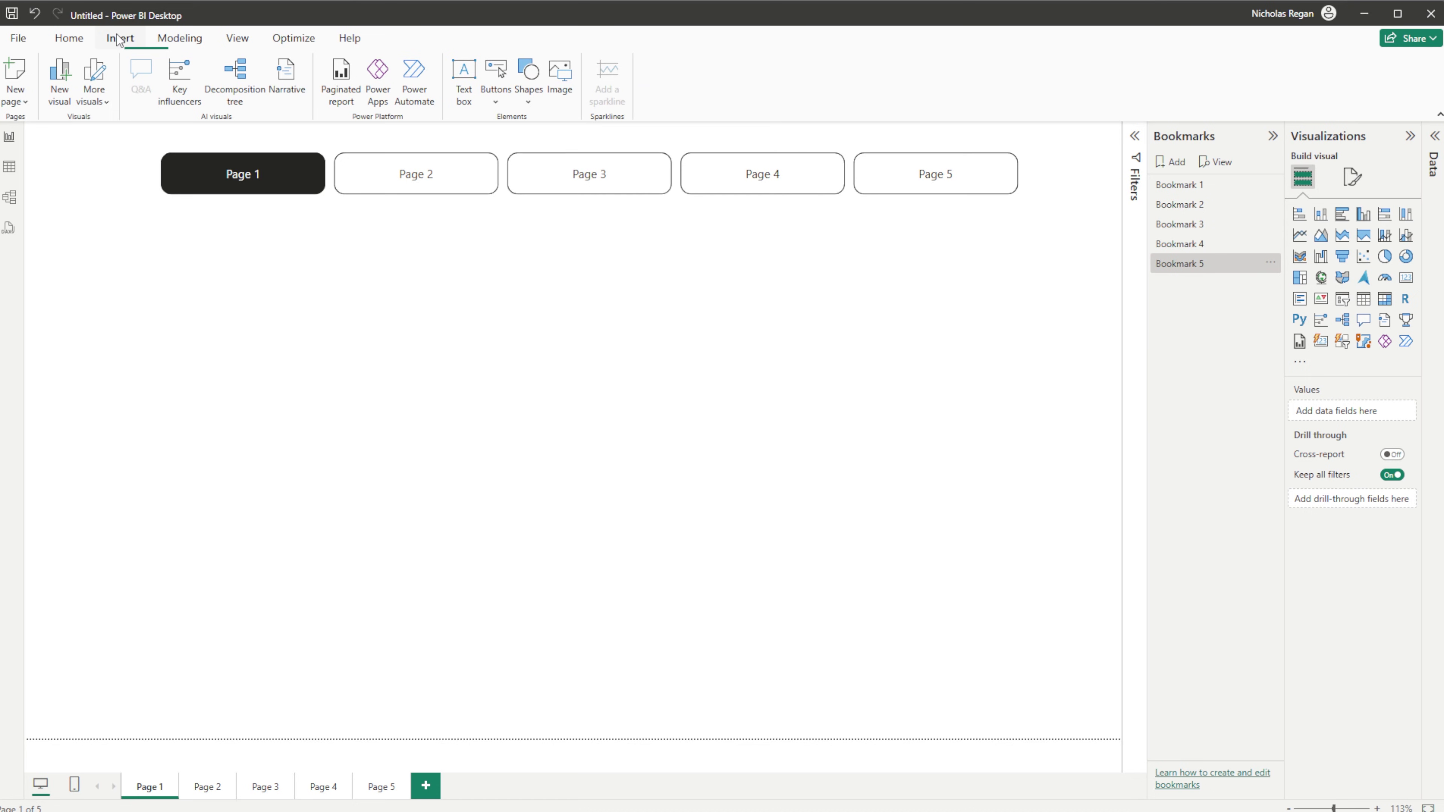
click(500, 103)
mouse_move(569, 400)
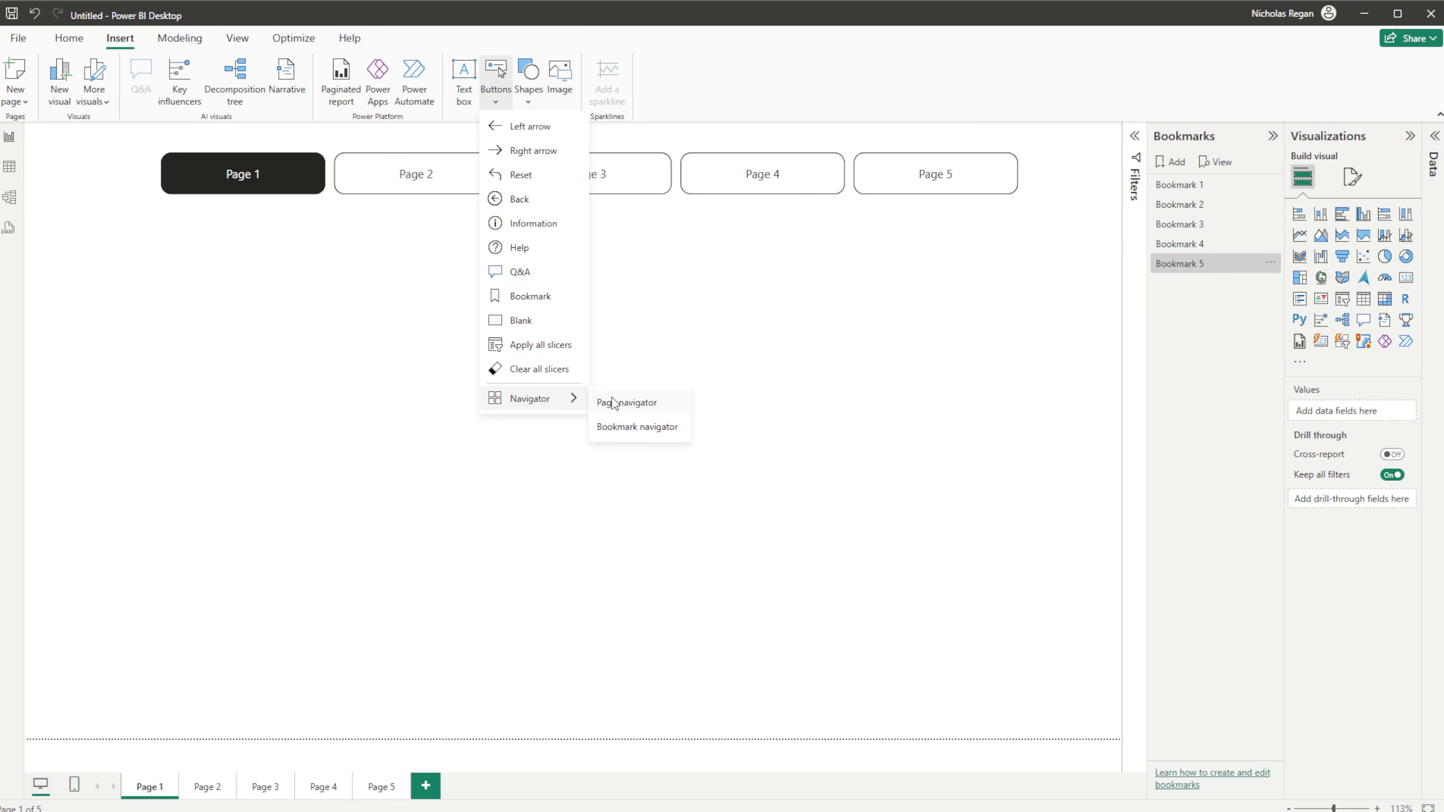
click(628, 429)
Step: Move the bookmark navigator under the page buttons and stretch it to the same width
drag(335, 149, 471, 256)
drag(672, 251, 1021, 254)
click(746, 333)
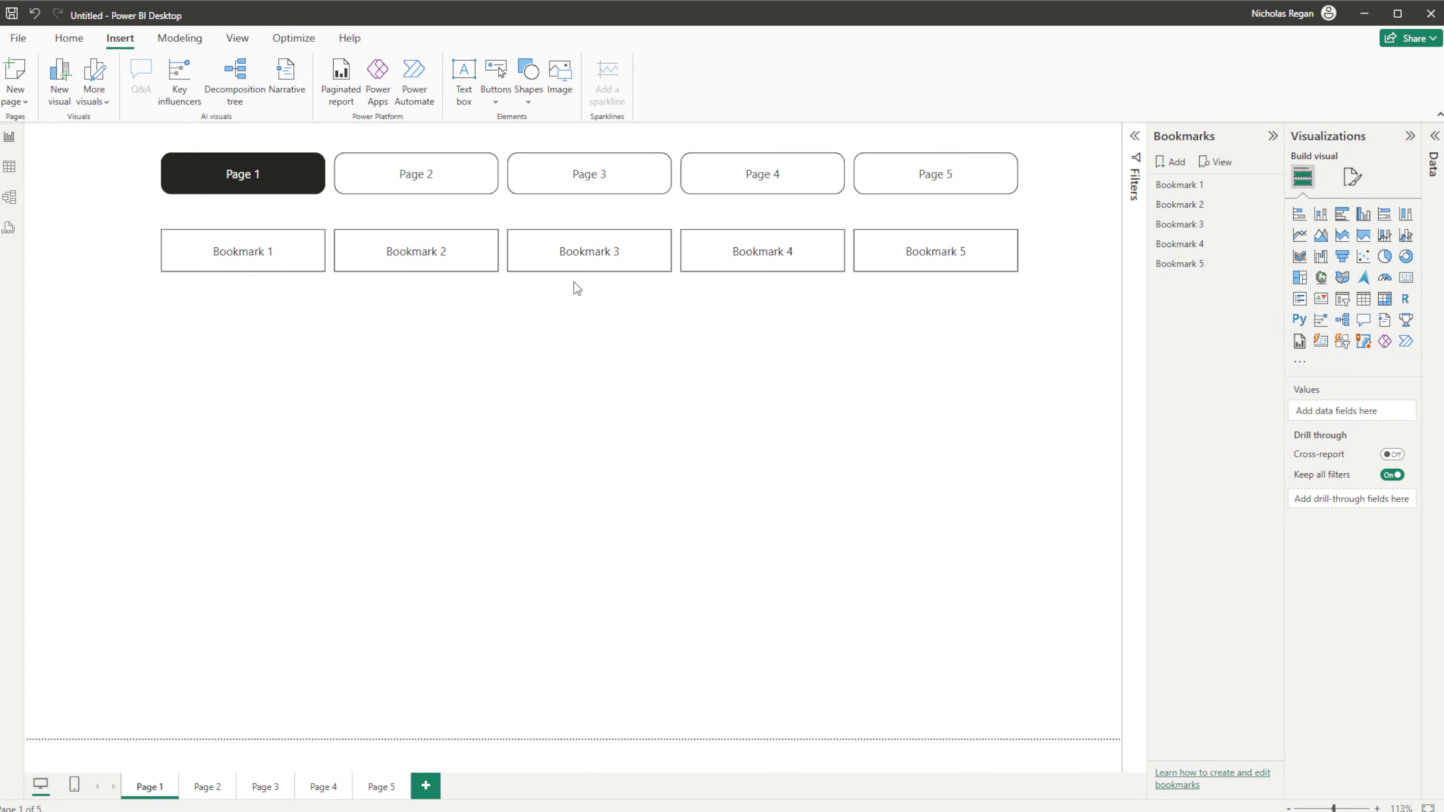
Step: Test the Bookmark 1 and Bookmark 2 buttons, then return to Page 1 and reapply Bookmark 1
click(296, 267)
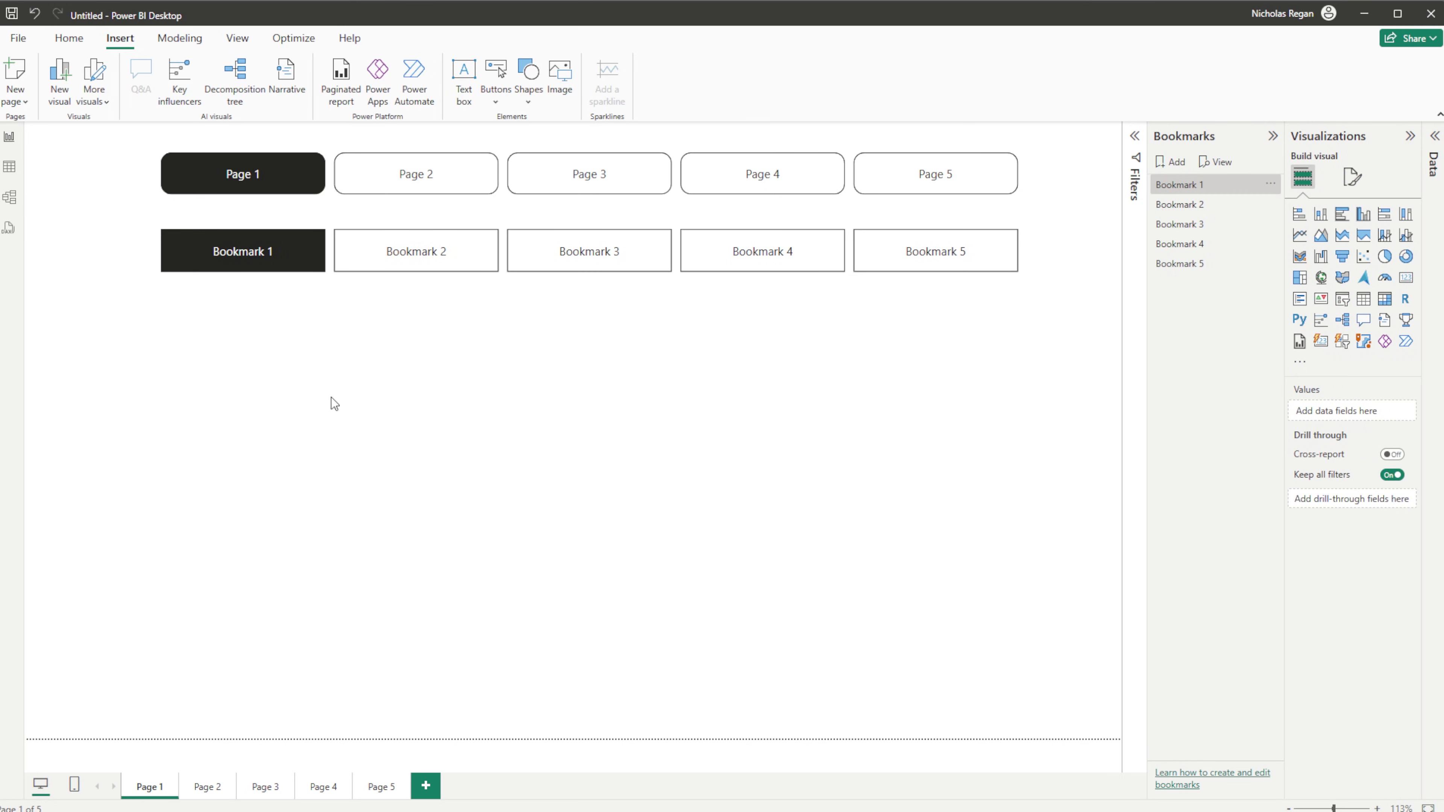
click(412, 267)
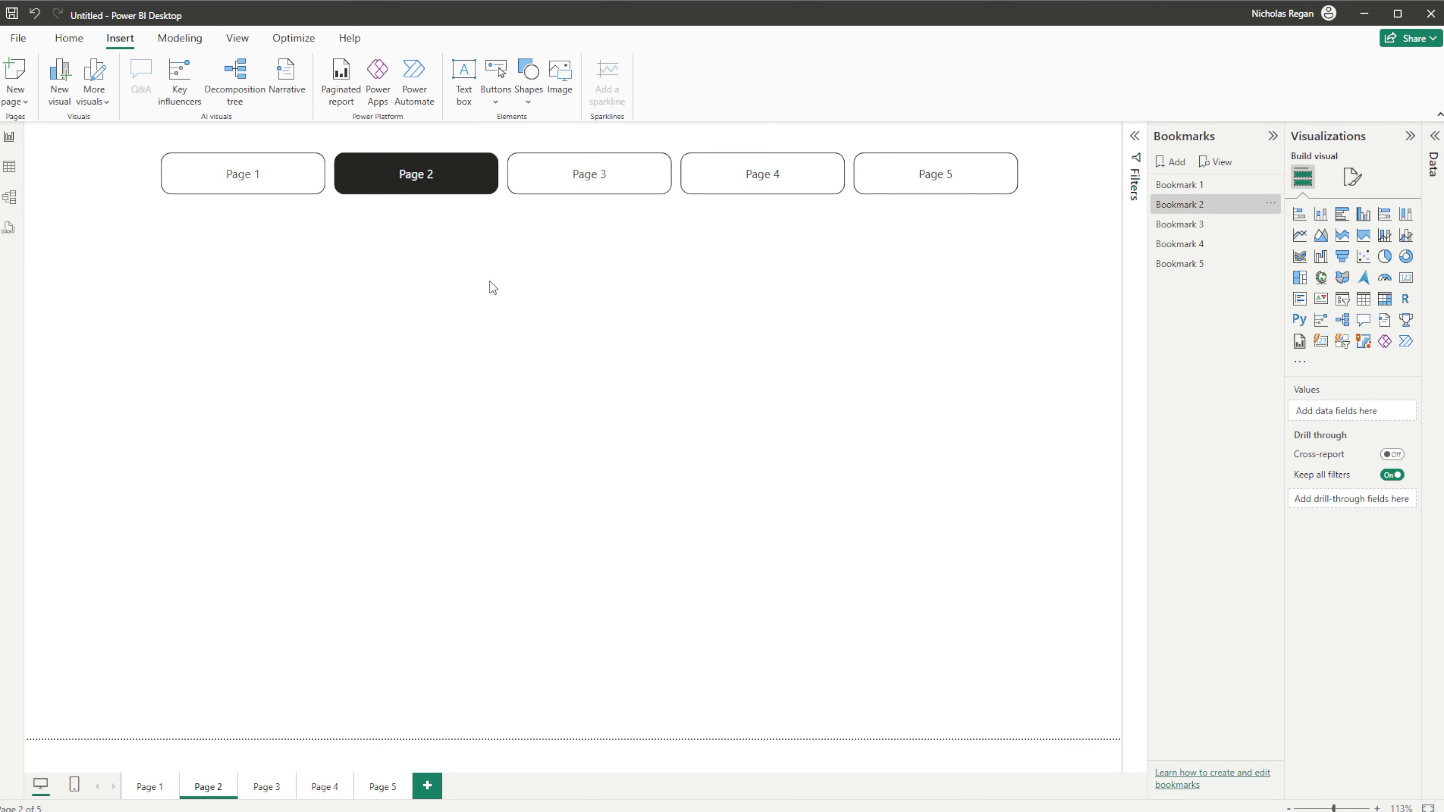
click(148, 785)
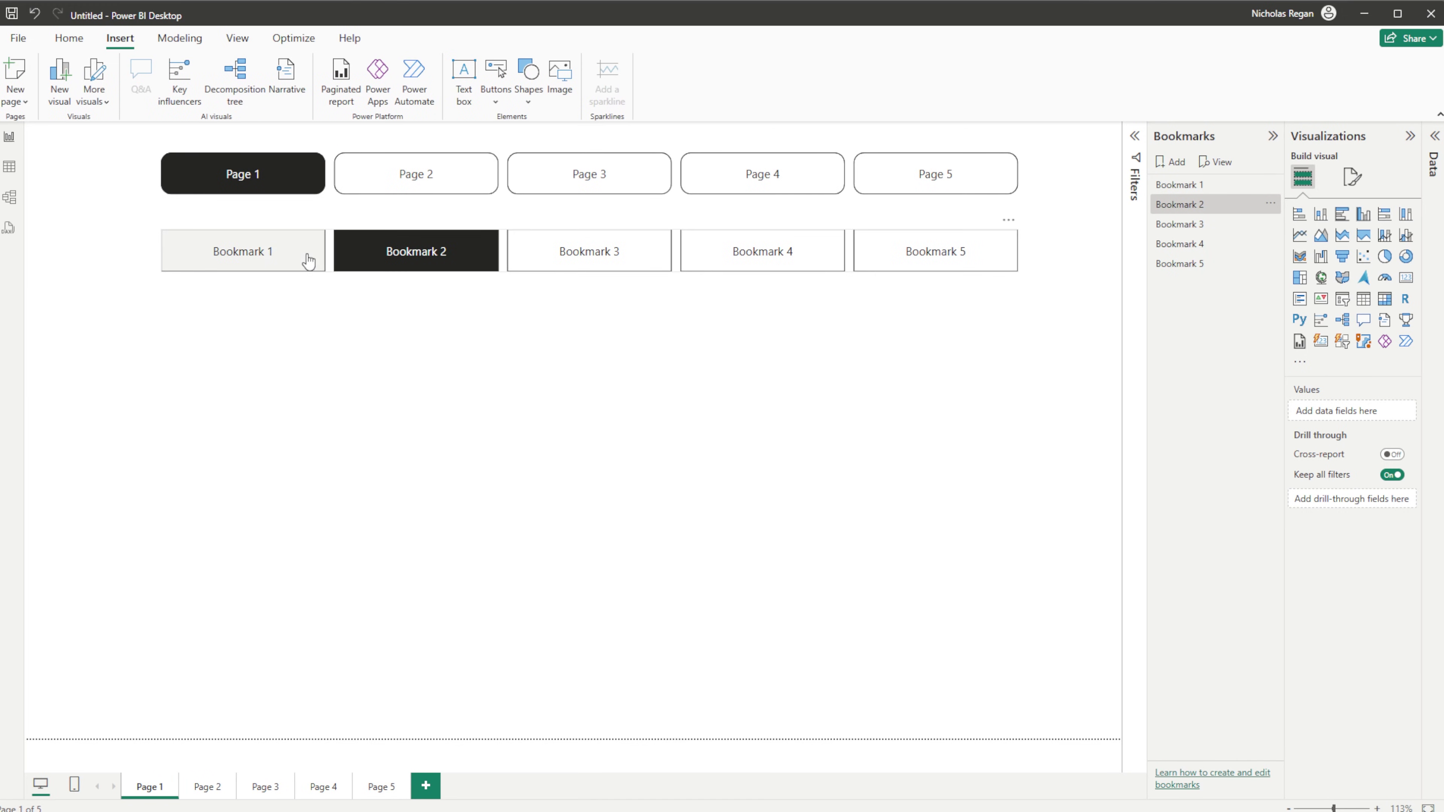
click(290, 261)
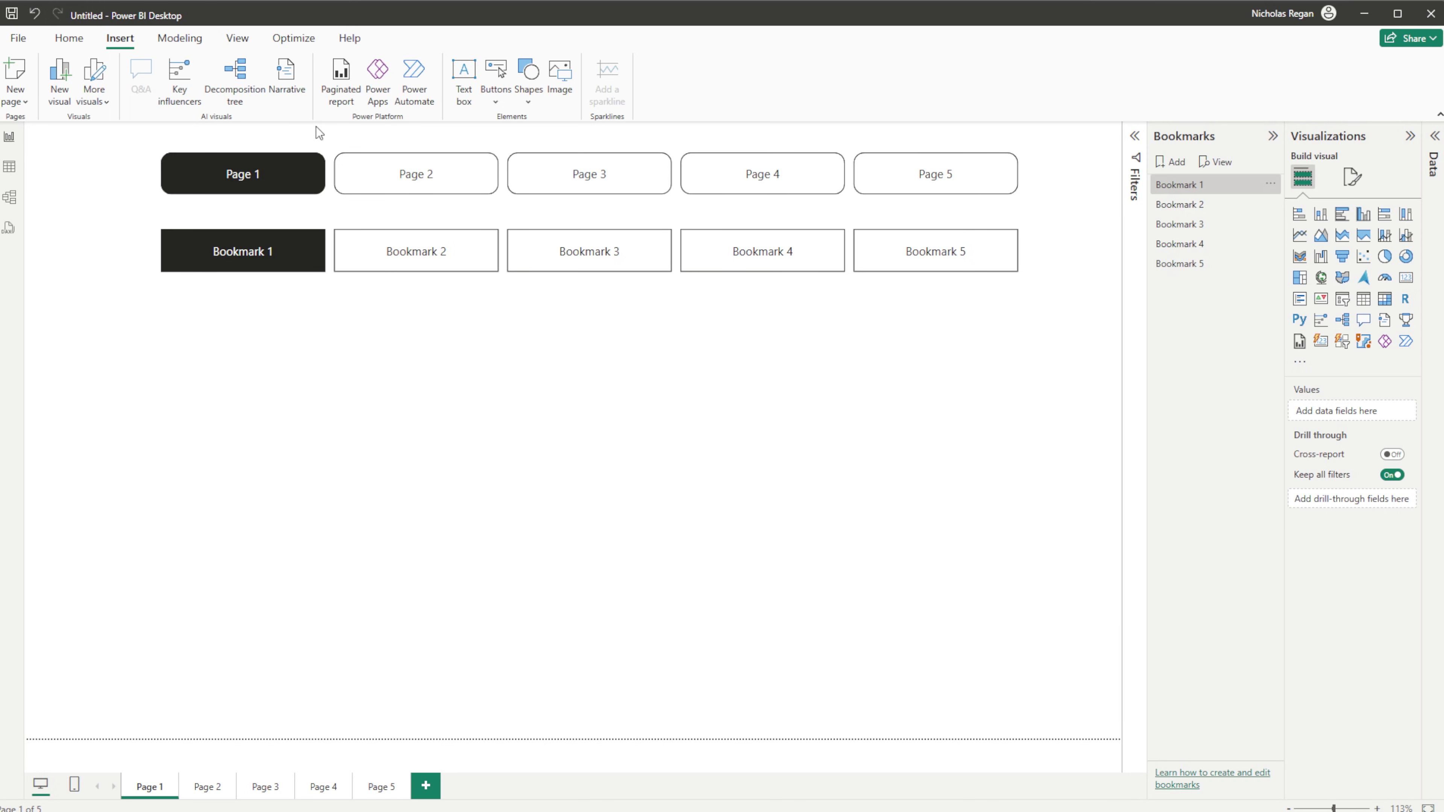
click(494, 101)
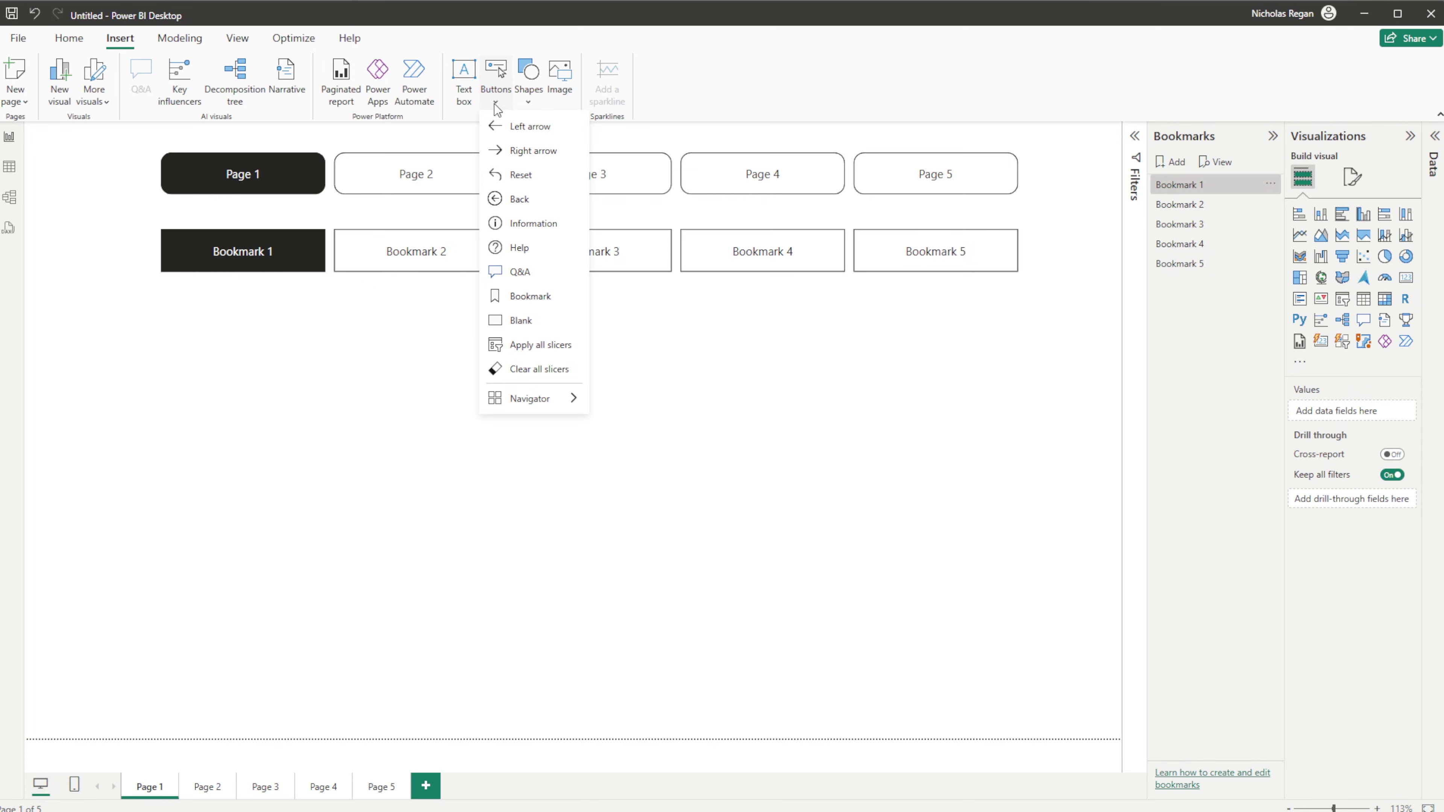
Step: Insert a rounded rectangle shape and shrink it into a small bar beneath the Bookmark 1 button
click(528, 85)
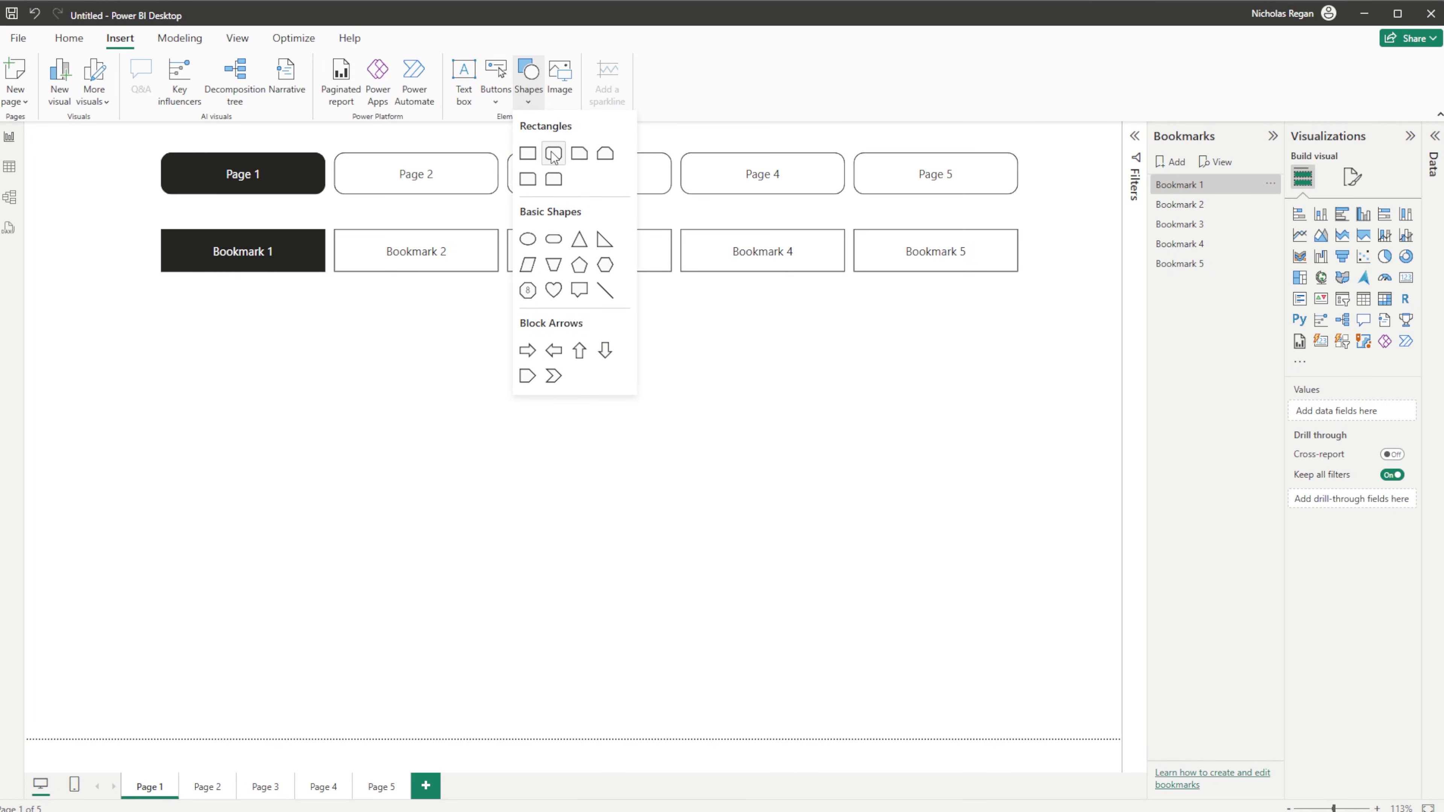
click(554, 164)
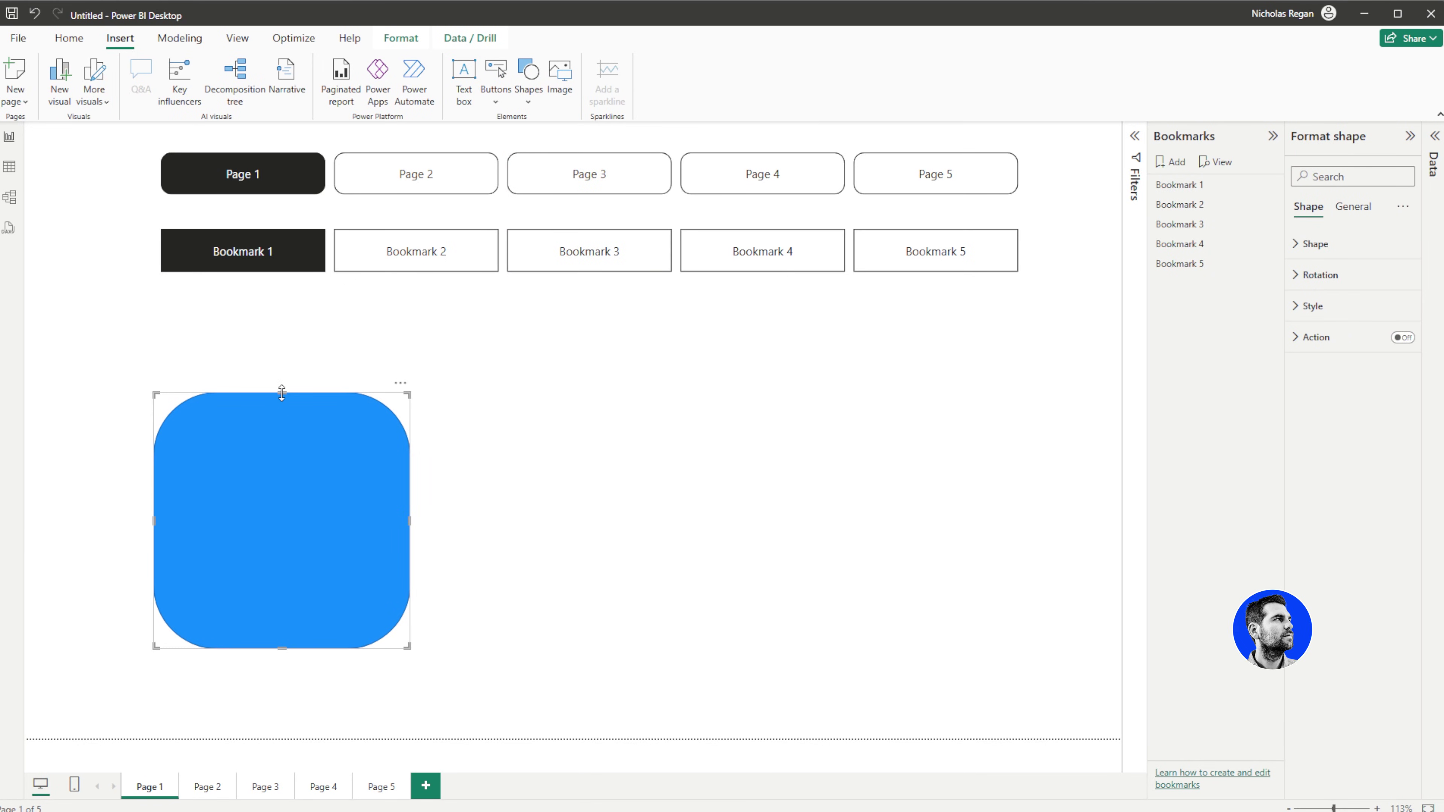
drag(284, 392, 321, 329)
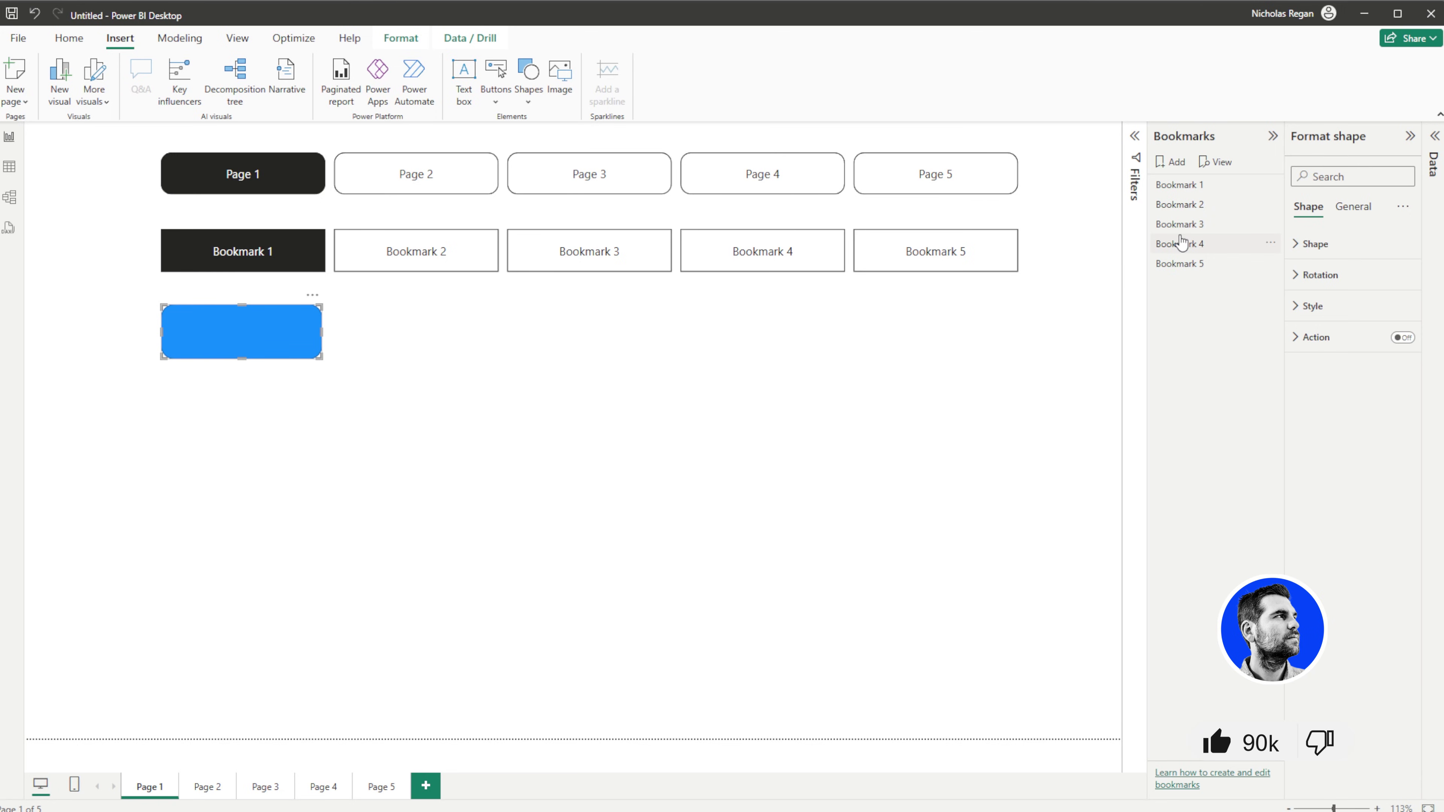
Step: Turn on the blue shape's action and set it to apply Bookmark 1
click(1403, 339)
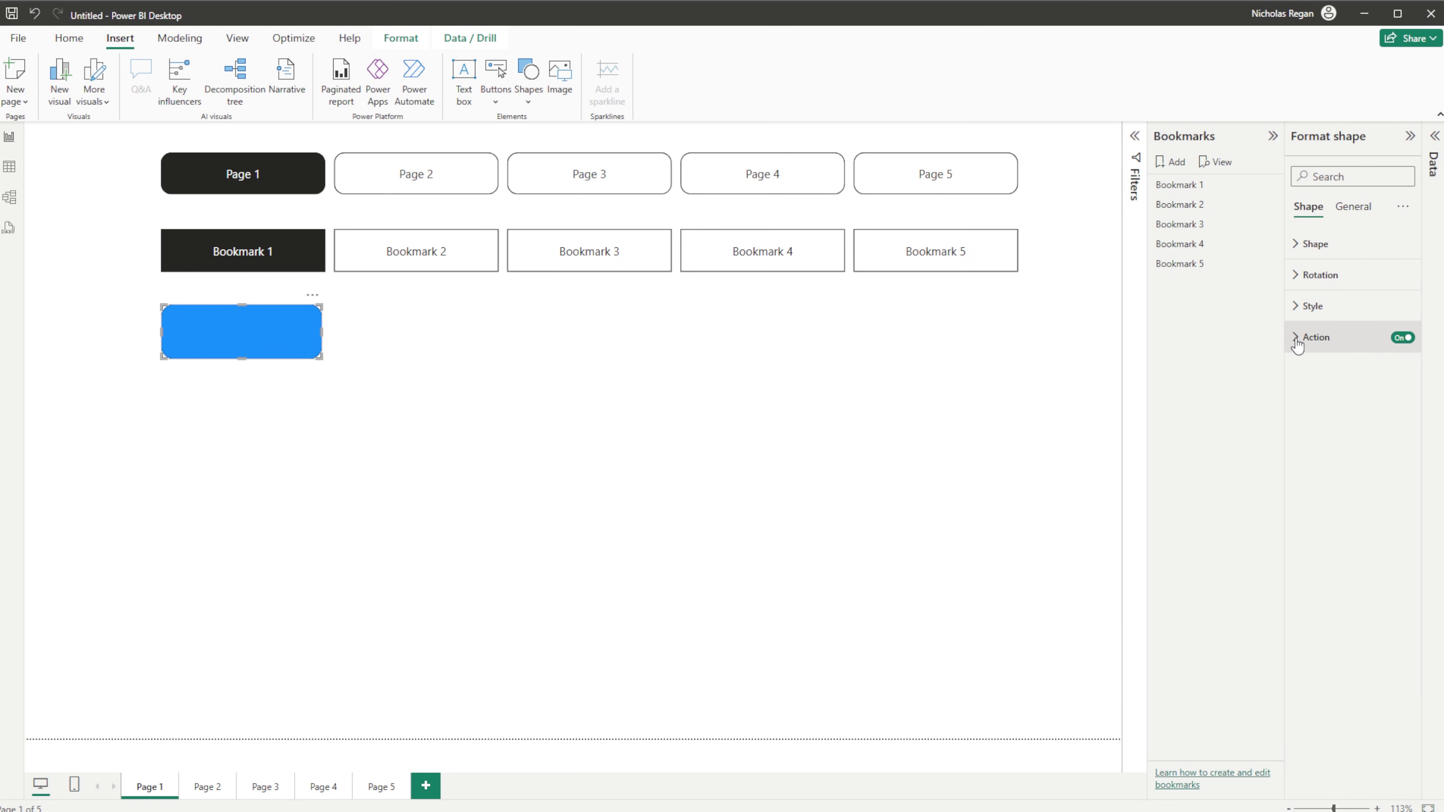
click(1297, 337)
click(1330, 423)
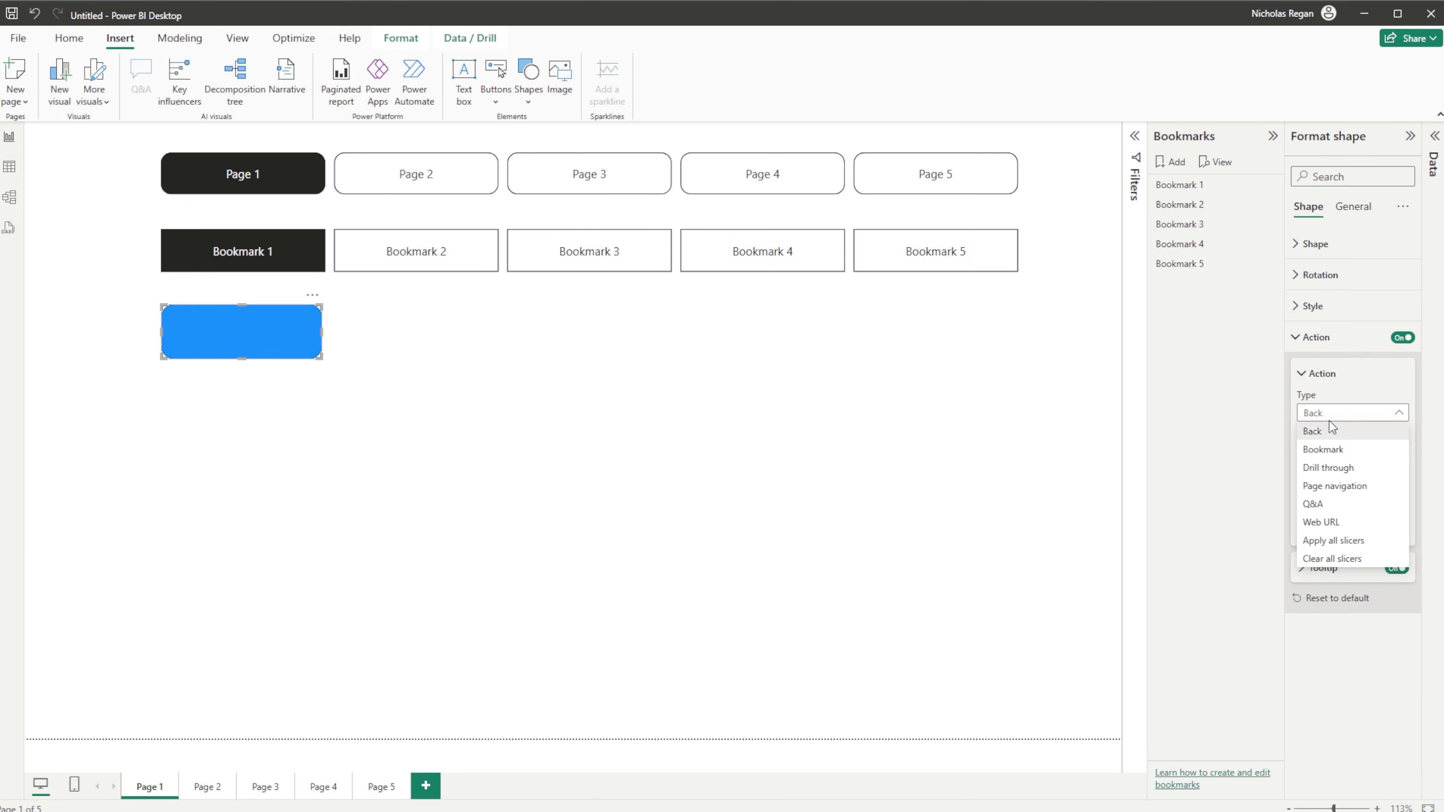
click(1353, 449)
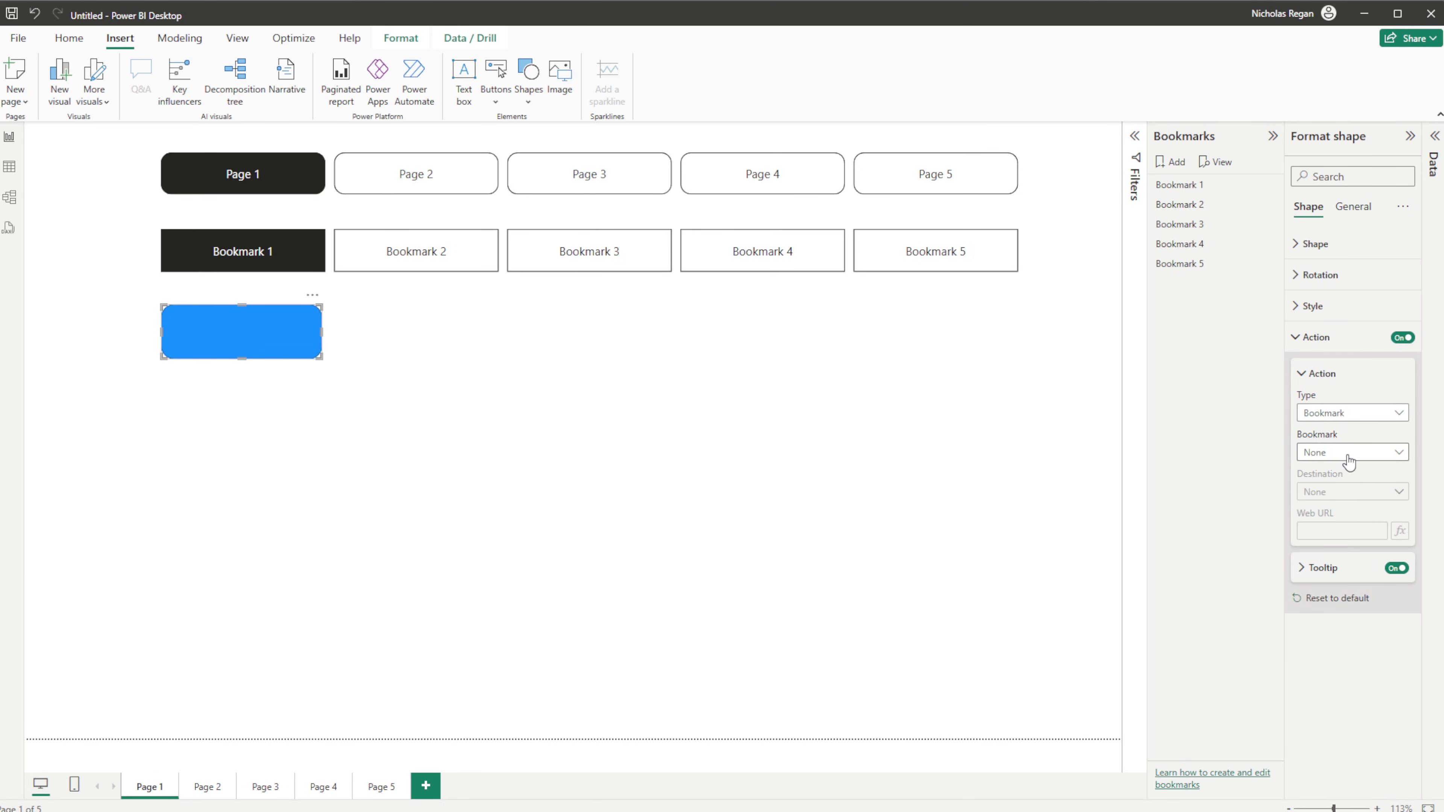
click(1348, 454)
click(1332, 488)
Step: Switch the shape's action to page navigation with Page 2 as the destination
click(1358, 413)
click(1348, 488)
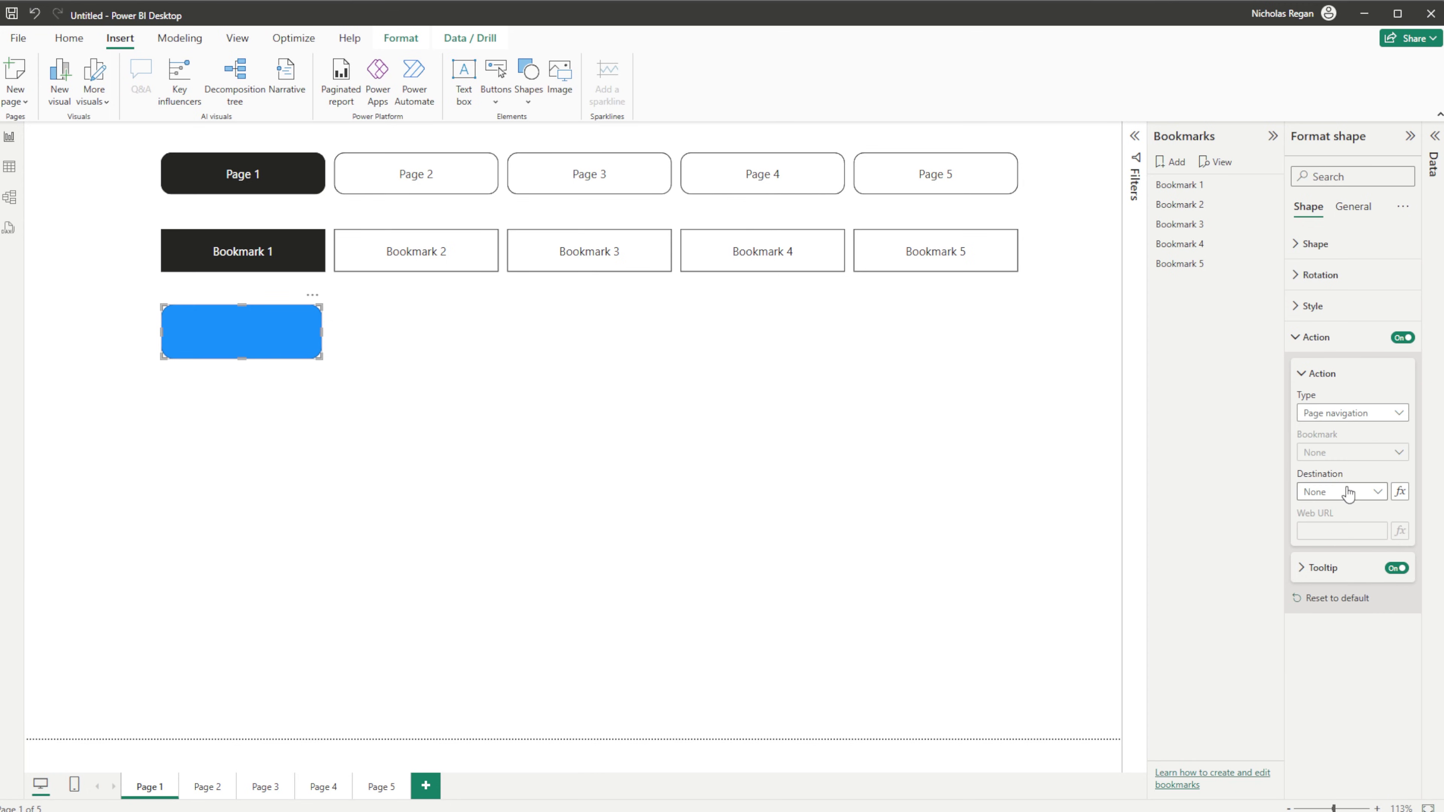
click(1345, 499)
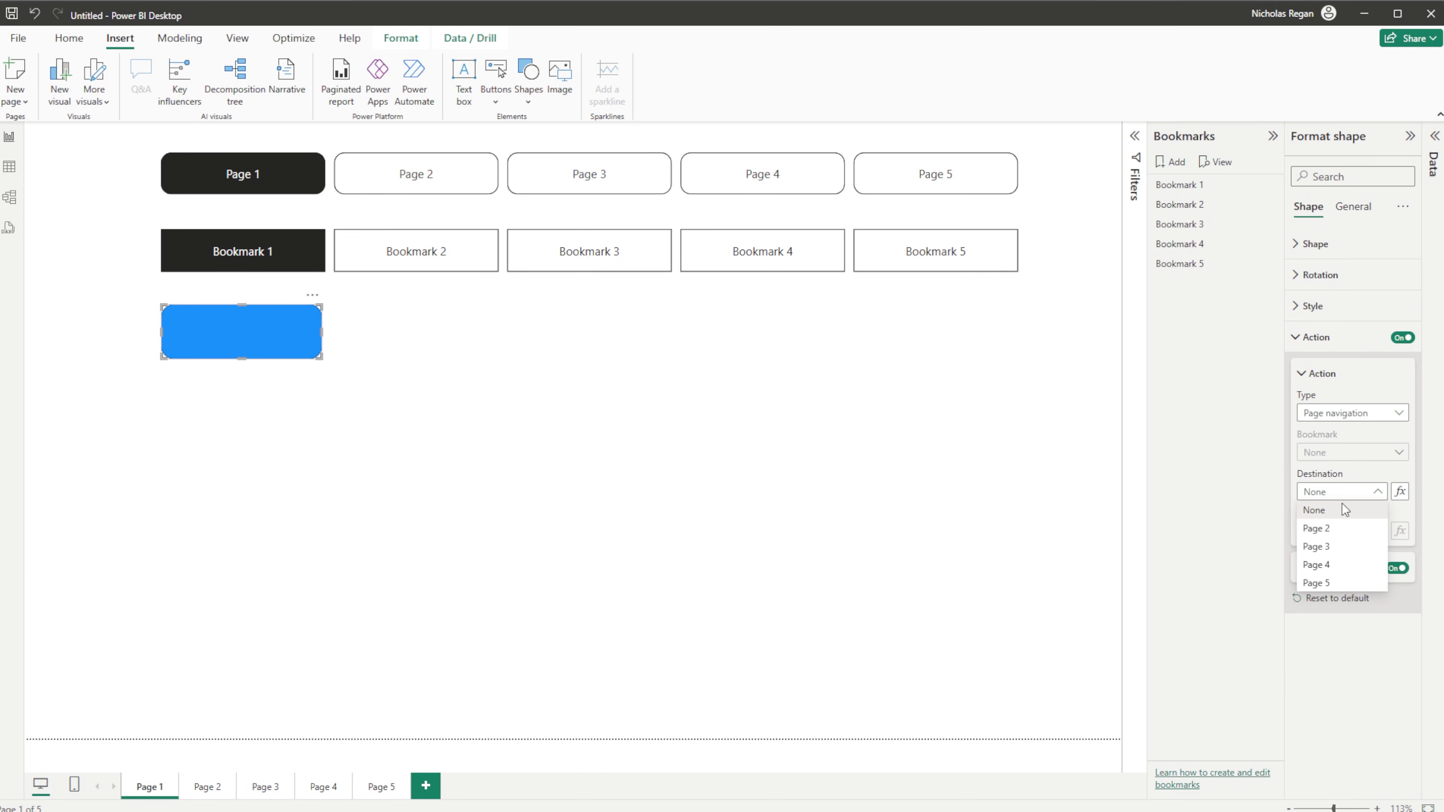
click(1331, 529)
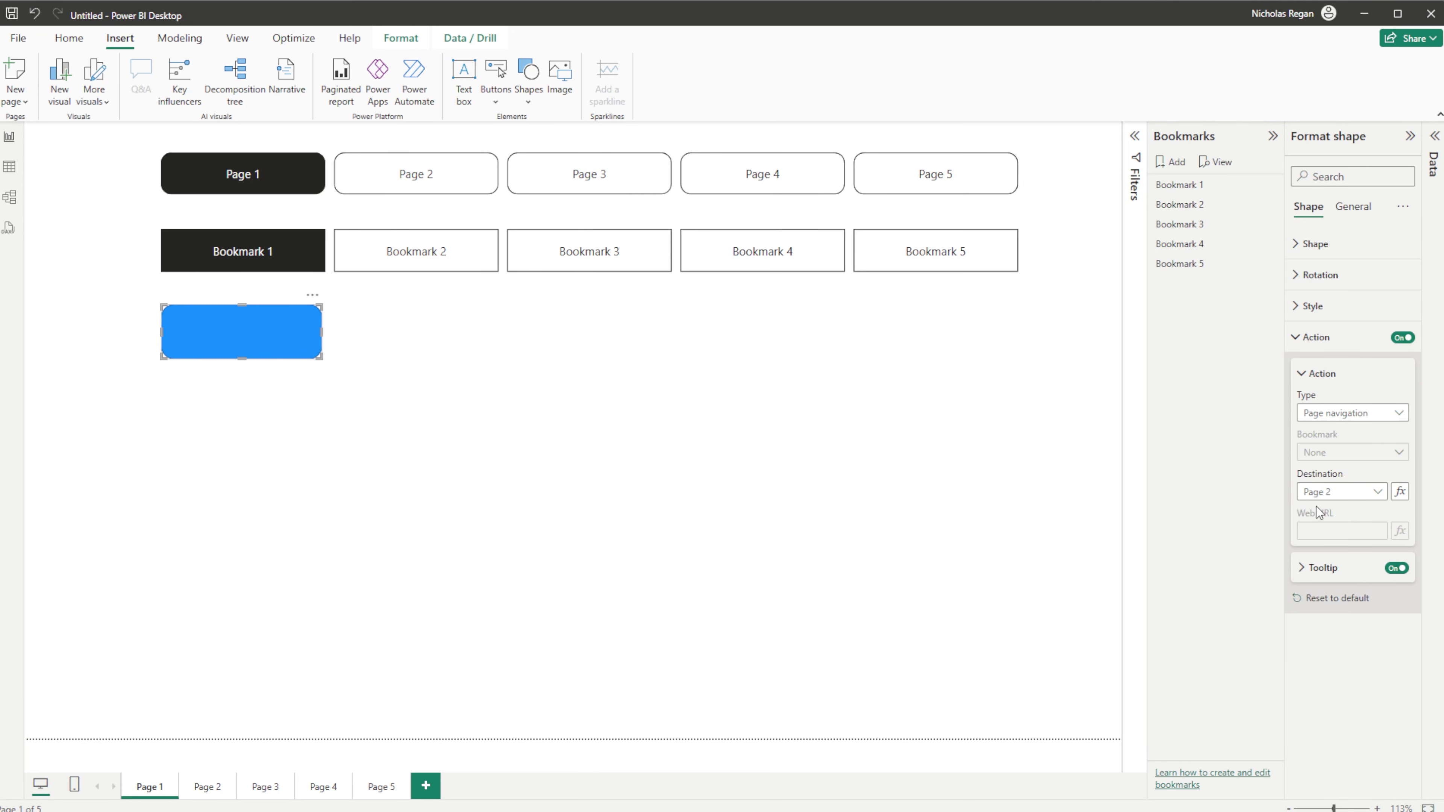
Step: Back on Page 1, select the blue shape and set its action type to Bookmark
ctrl+click(279, 348)
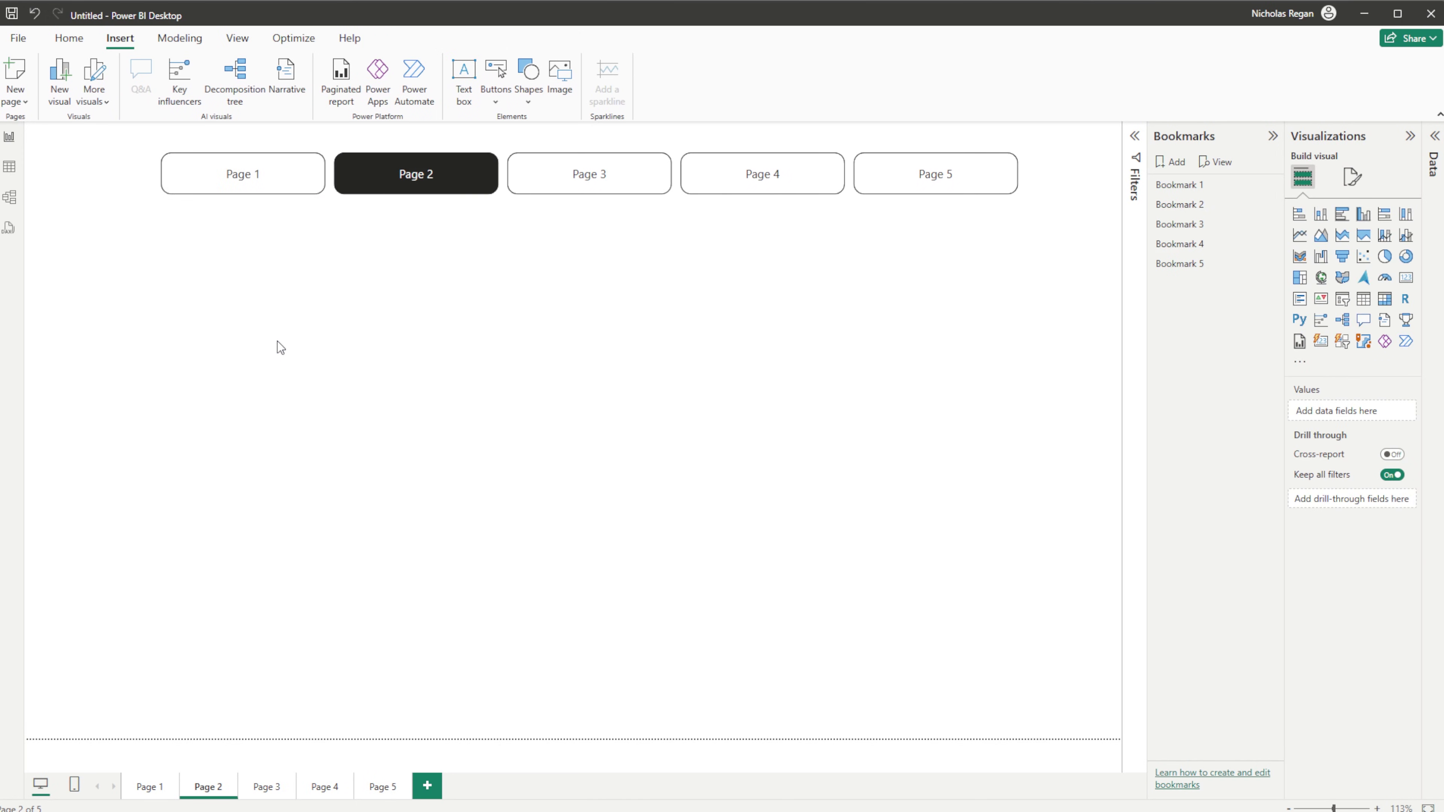
click(153, 786)
drag(216, 327, 251, 338)
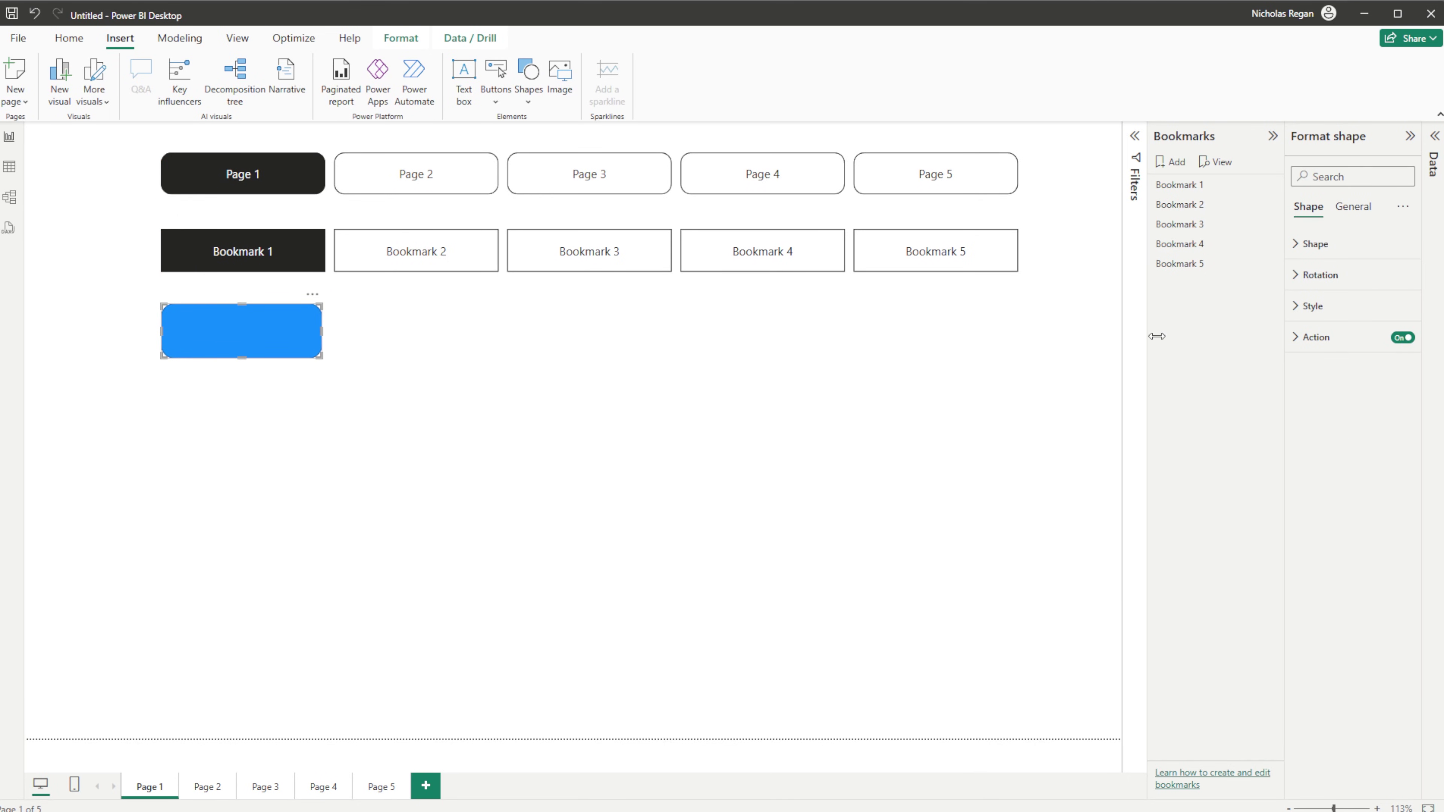
click(1308, 336)
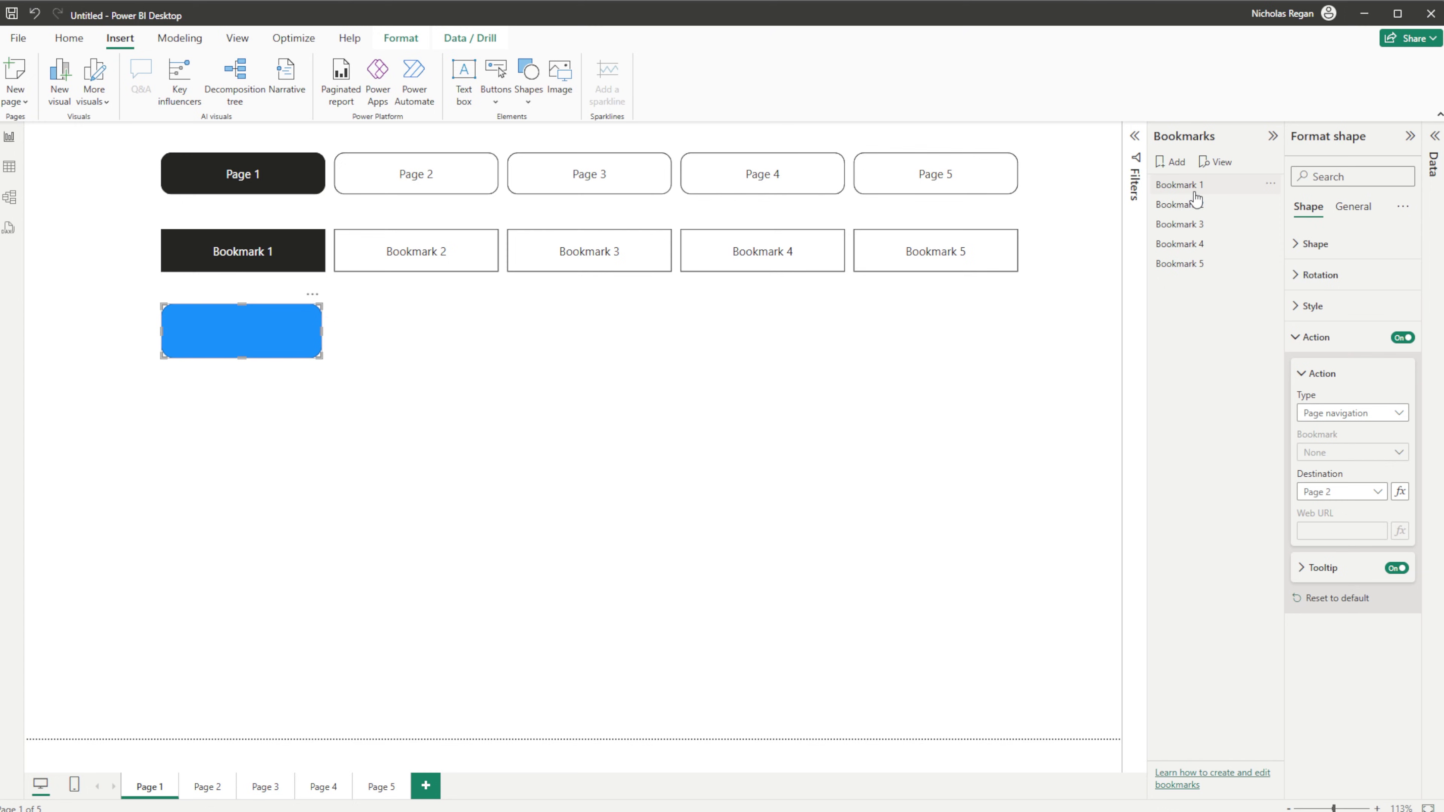
click(1397, 418)
click(1348, 450)
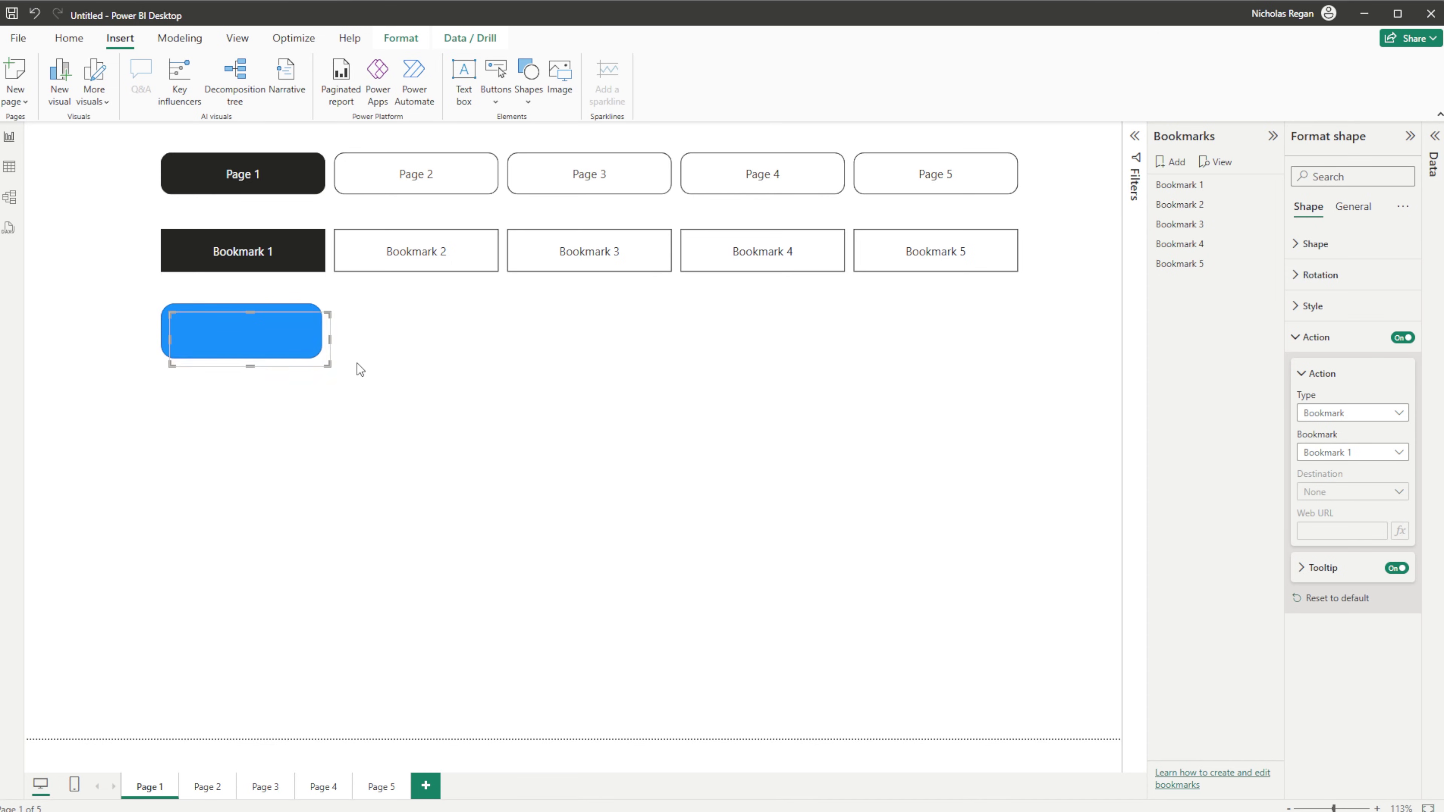
Step: Paste two copies of the blue shape as the second and third shapes in a row
key(ctrl+c)
key(ctrl+v)
drag(309, 358, 469, 345)
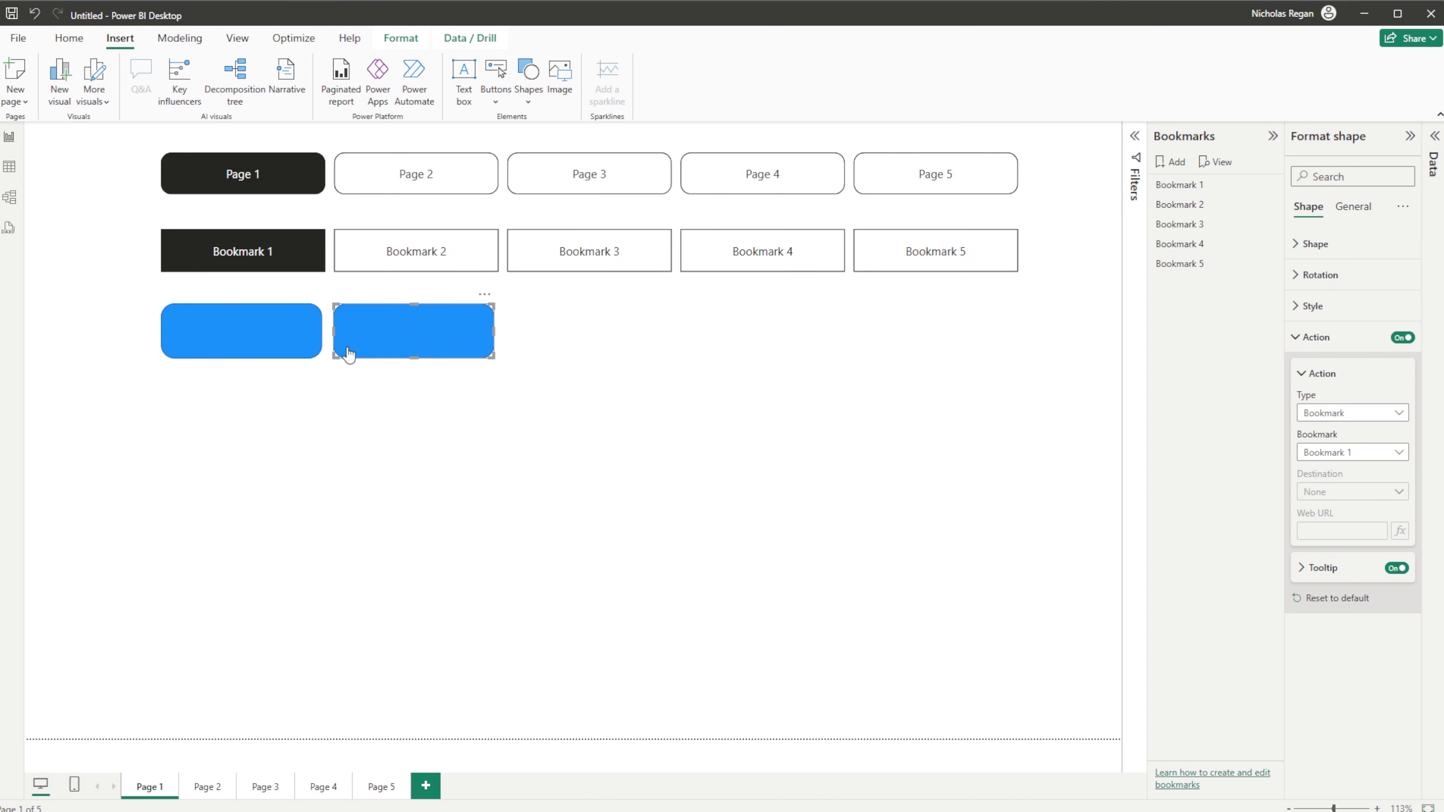
click(312, 354)
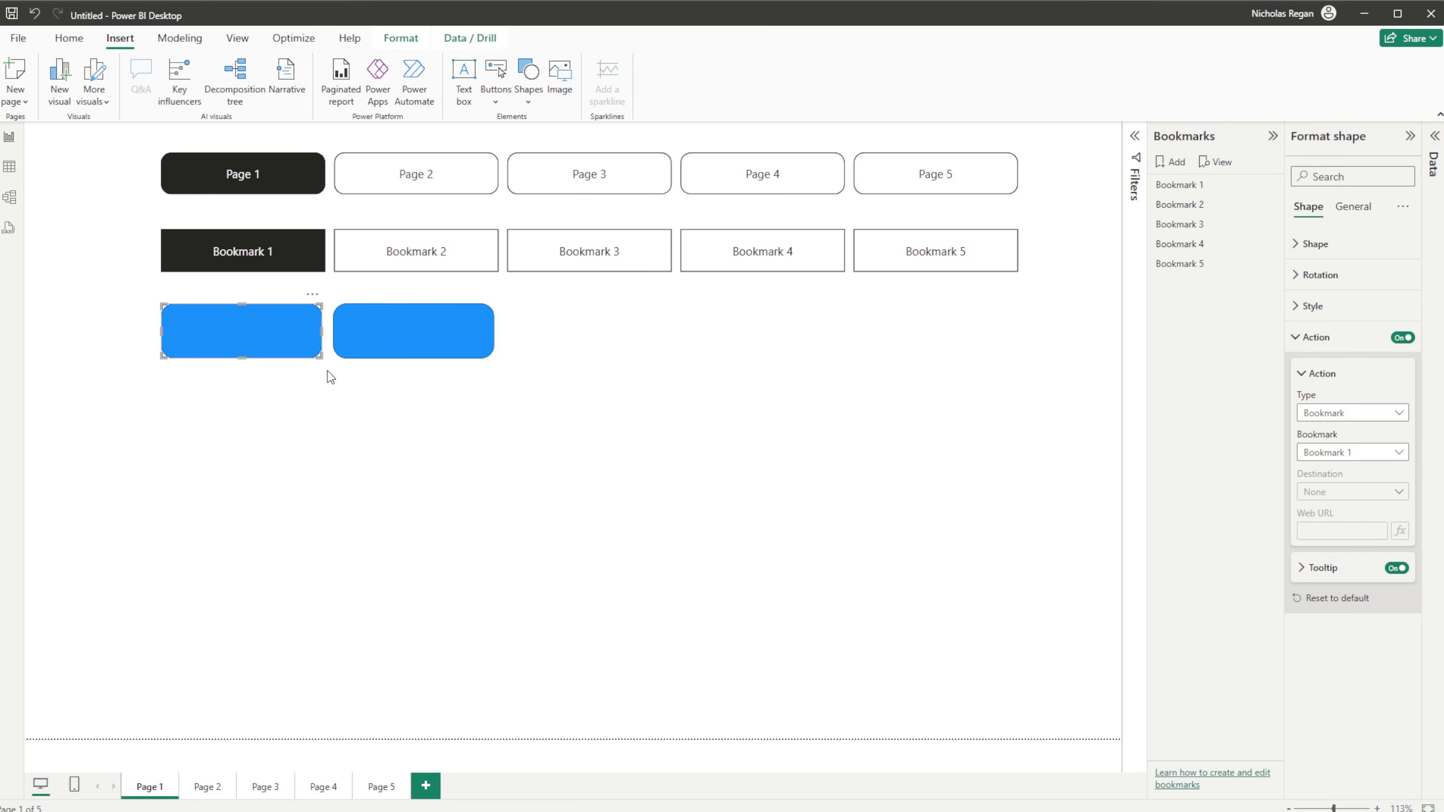
key(ctrl+c)
key(ctrl+v)
drag(301, 353, 634, 336)
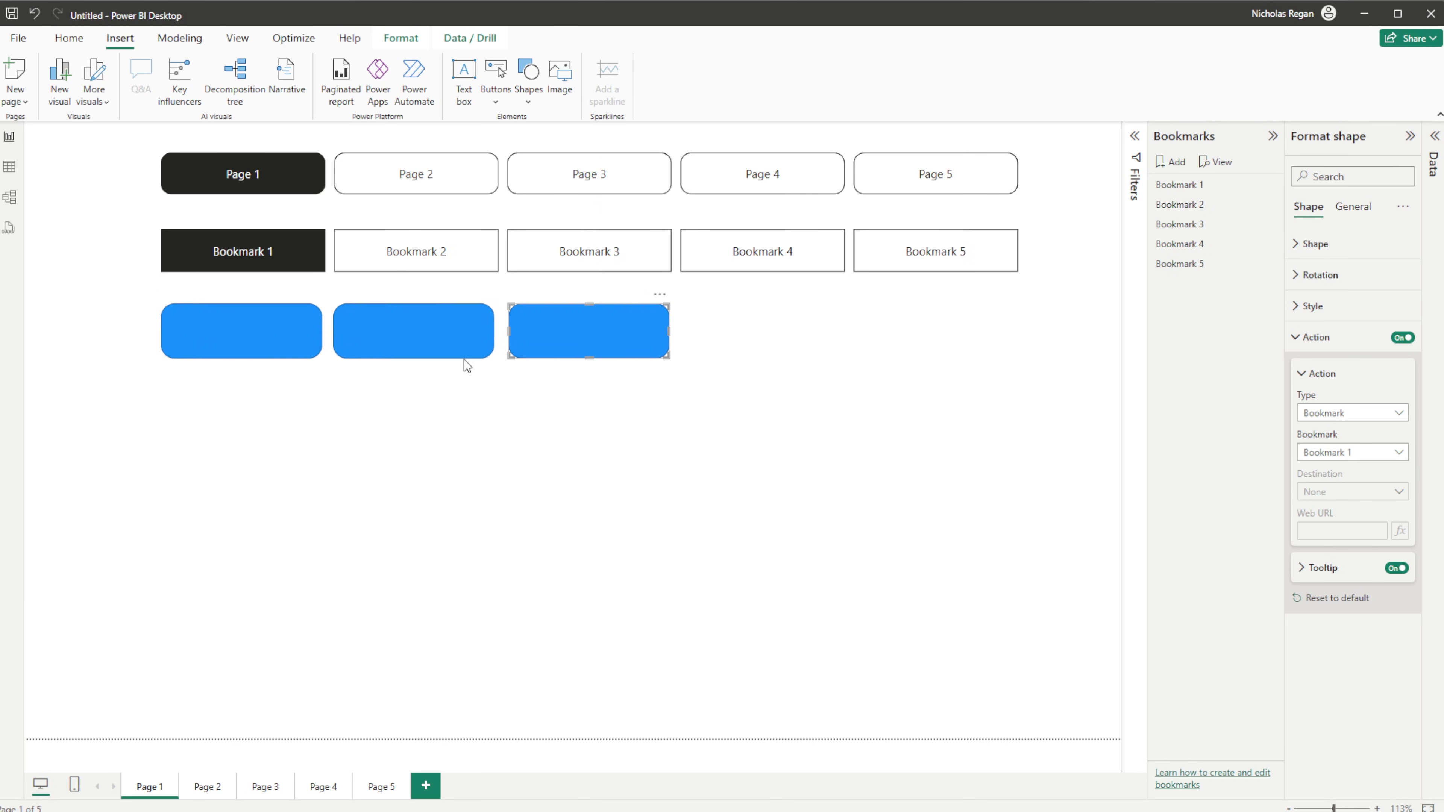
Step: Paste two more copies as the fourth and fifth shapes at the row's end
click(298, 346)
key(ctrl+v)
drag(307, 365, 808, 344)
click(287, 355)
key(ctrl+v)
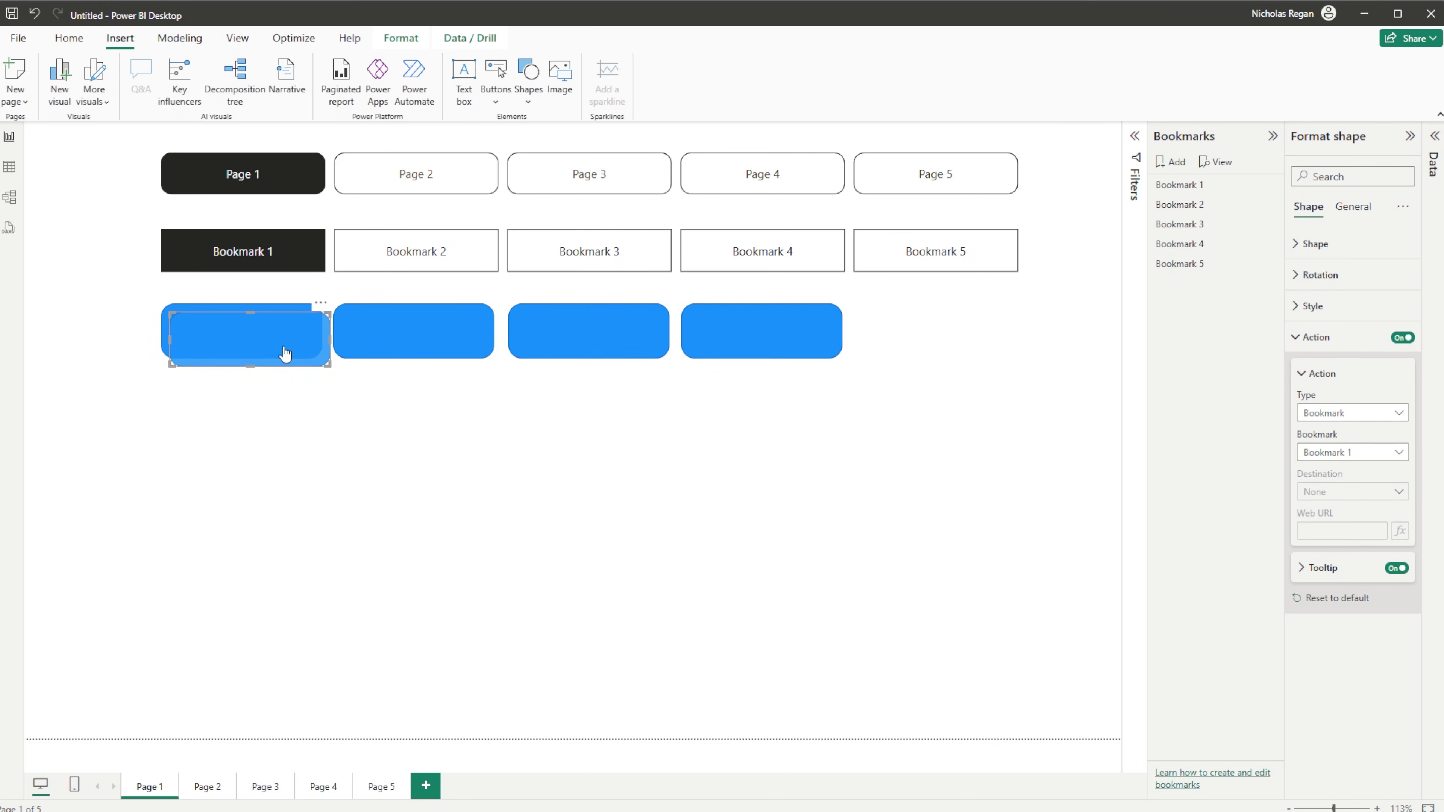
drag(287, 355, 959, 335)
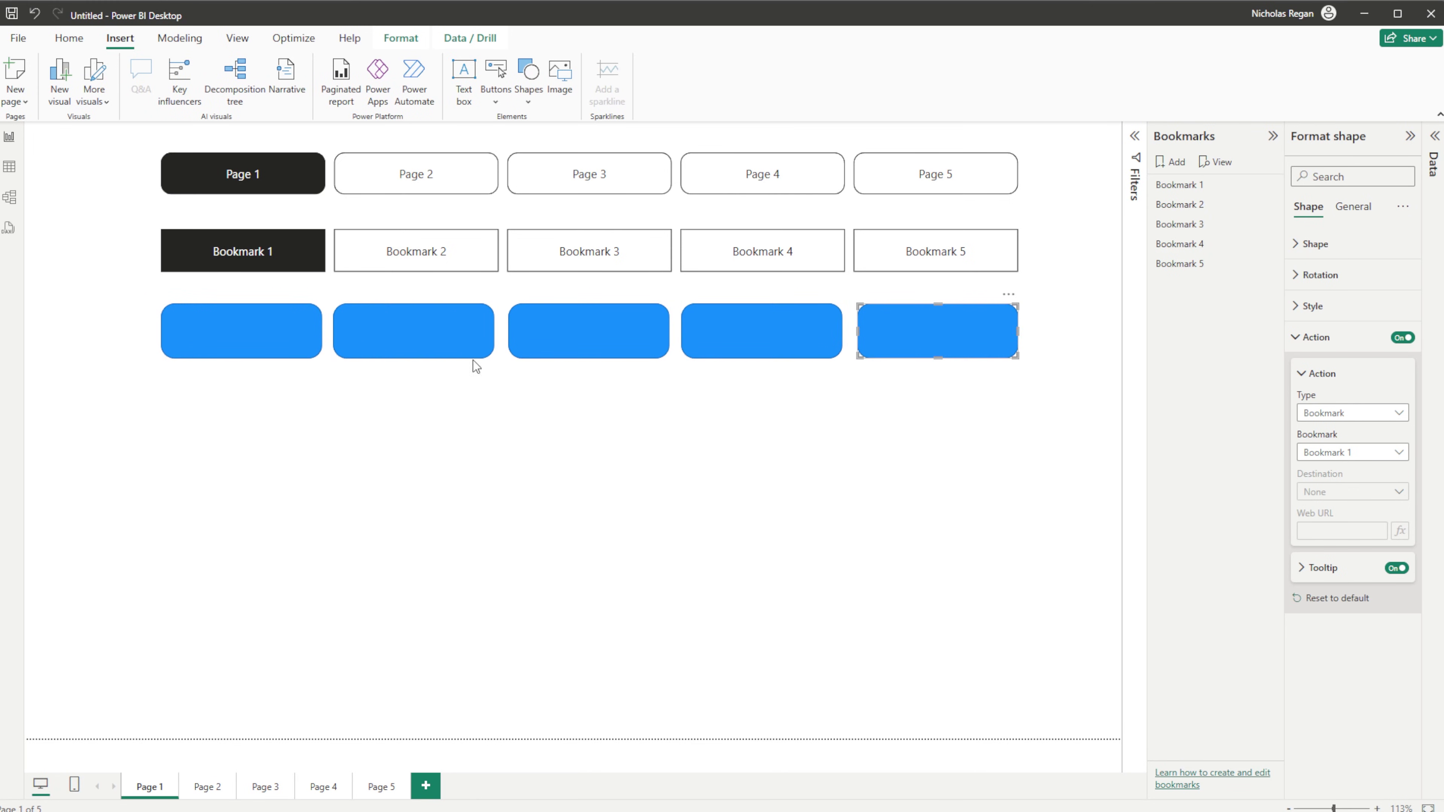
Step: Link the second shape to Bookmark 2 and the third to Bookmark 3
click(454, 355)
click(1318, 453)
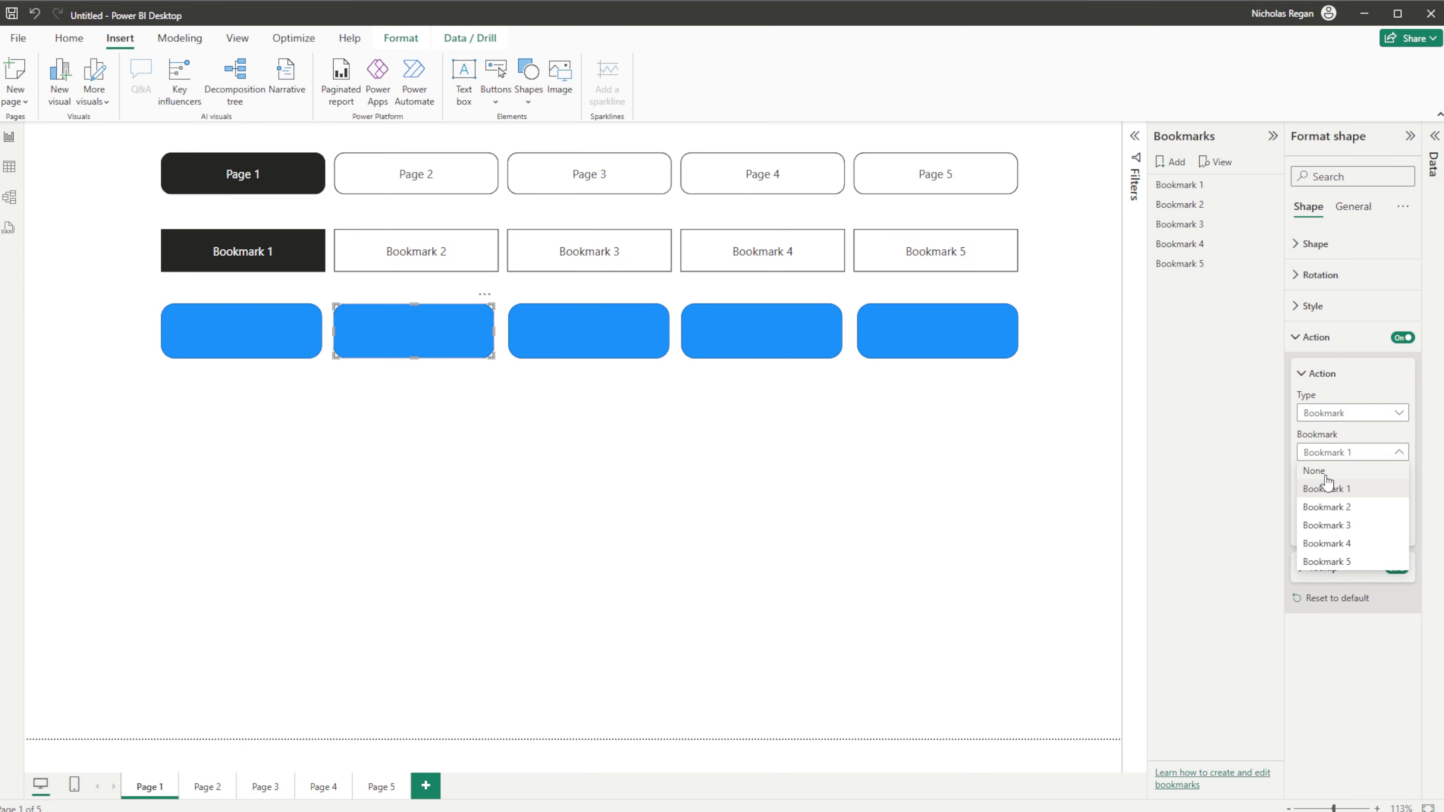
click(1326, 507)
click(612, 348)
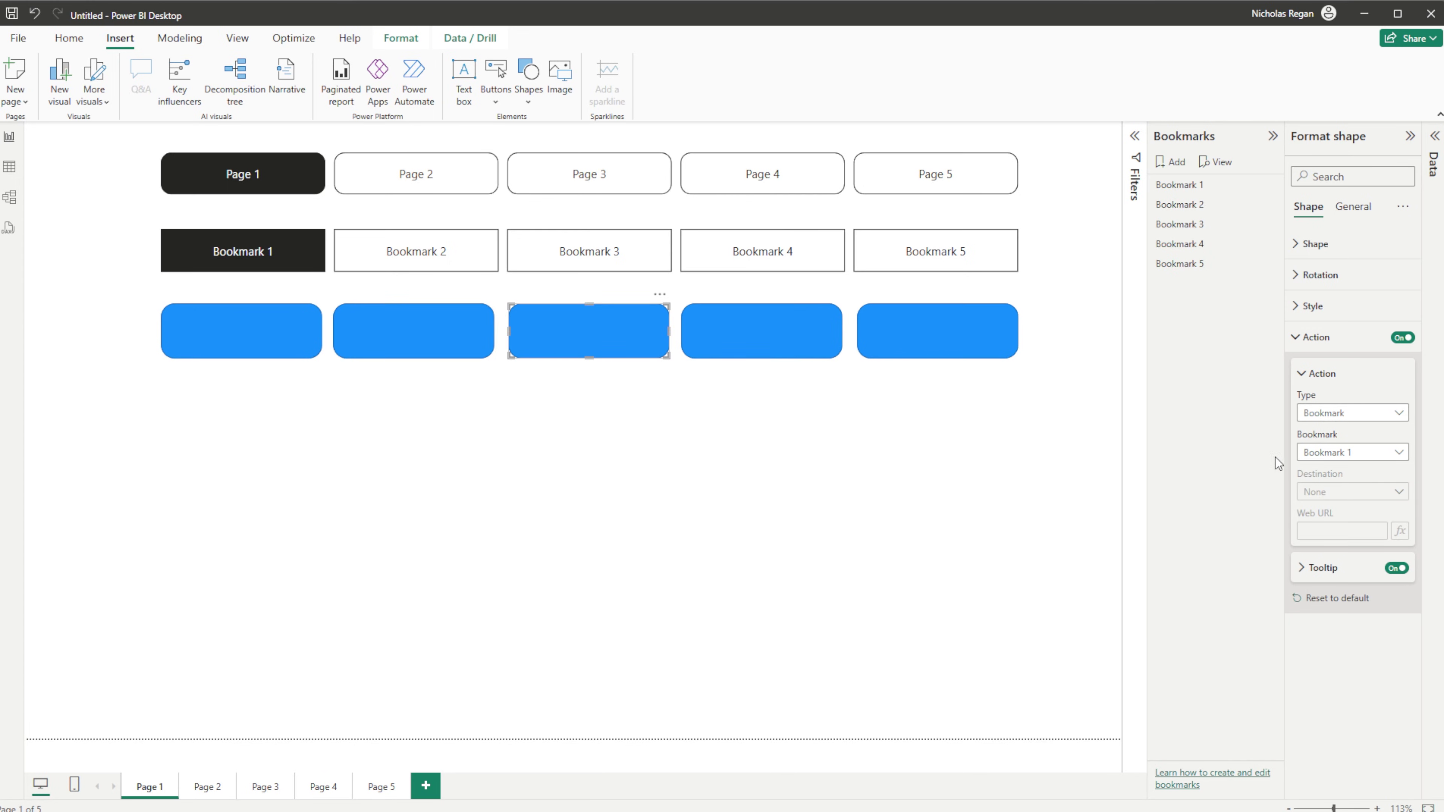
click(1318, 453)
click(1327, 507)
click(1329, 453)
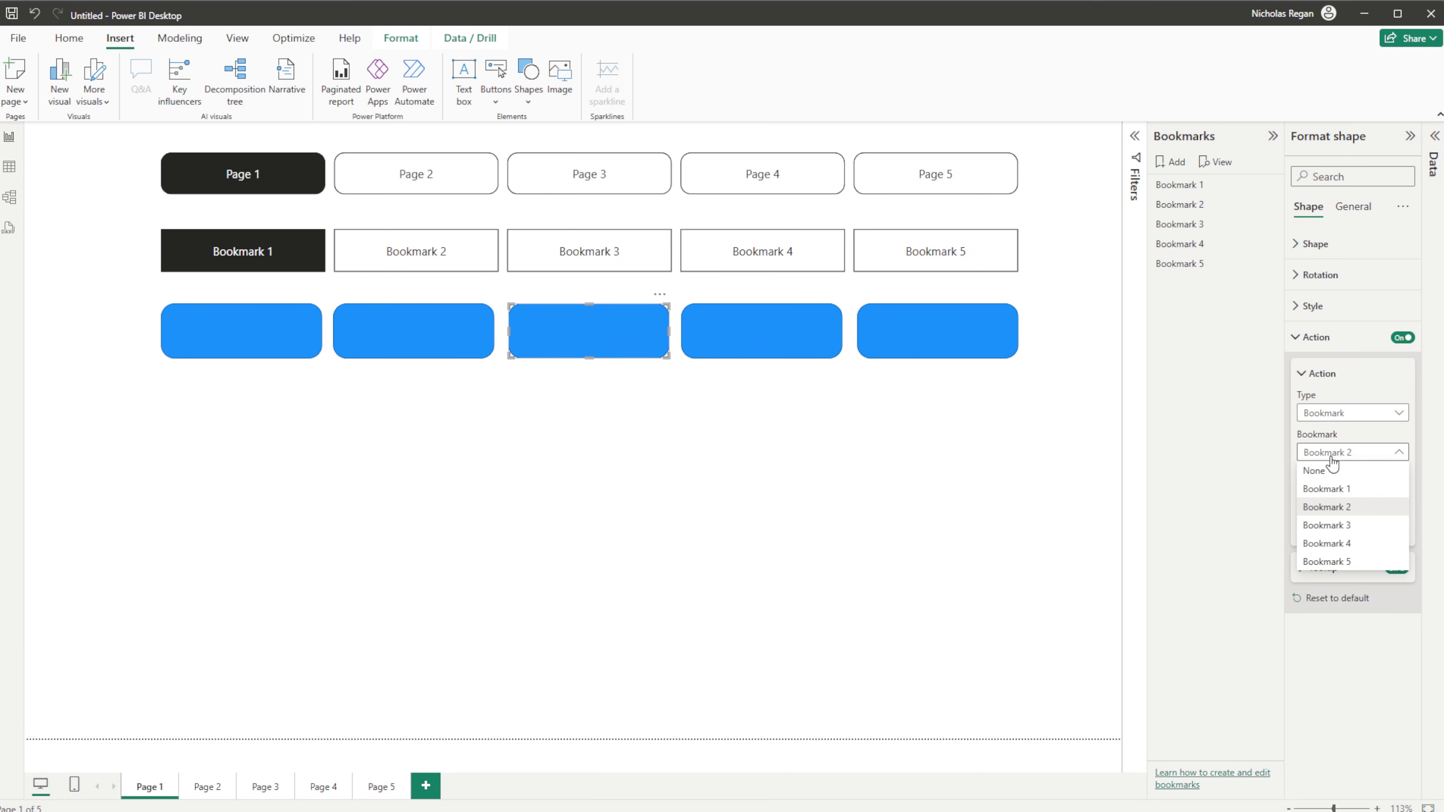
click(1328, 526)
Step: Link the fourth and fifth shapes to Bookmarks 4 and 5, then marquee-select everything
click(799, 350)
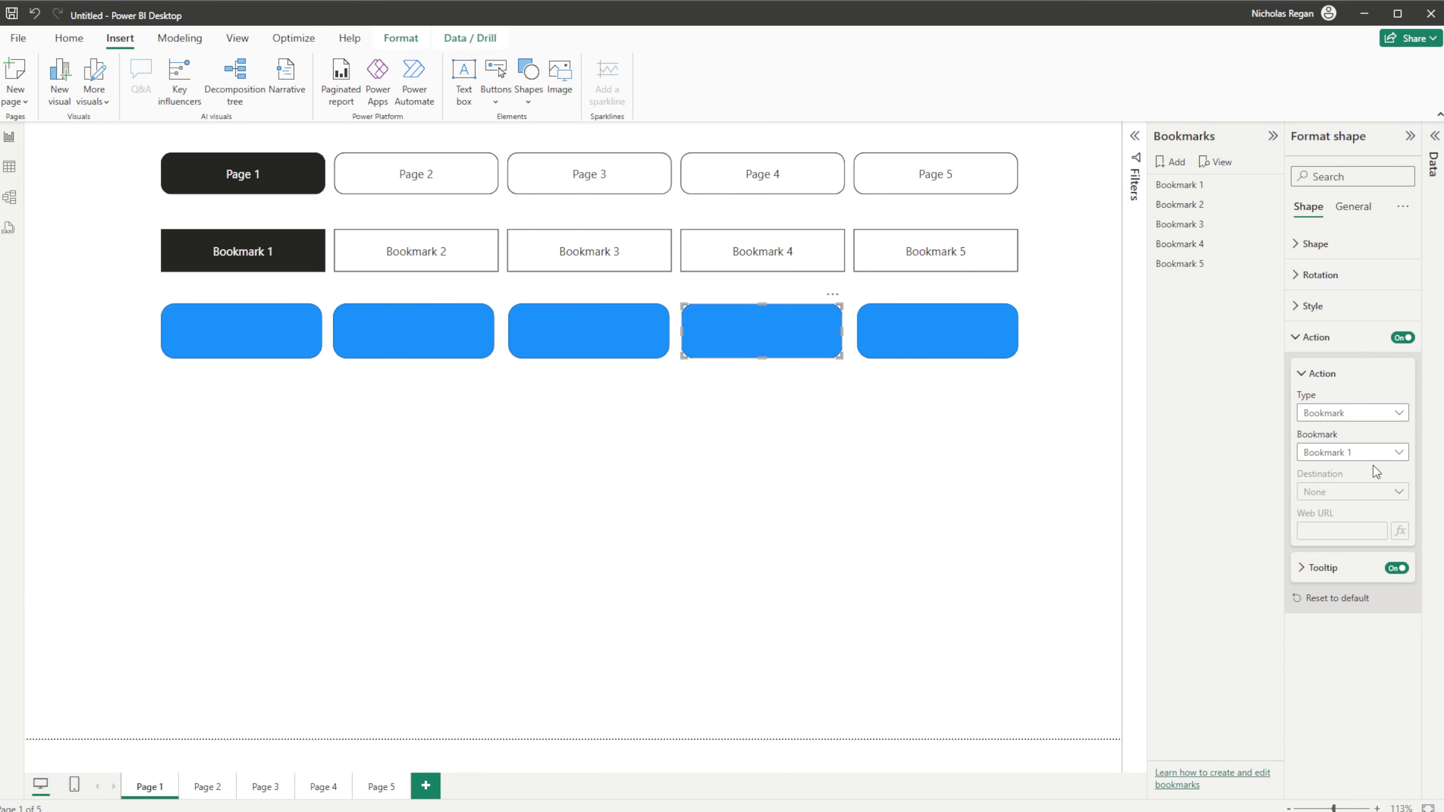
click(1373, 453)
click(1342, 546)
click(983, 345)
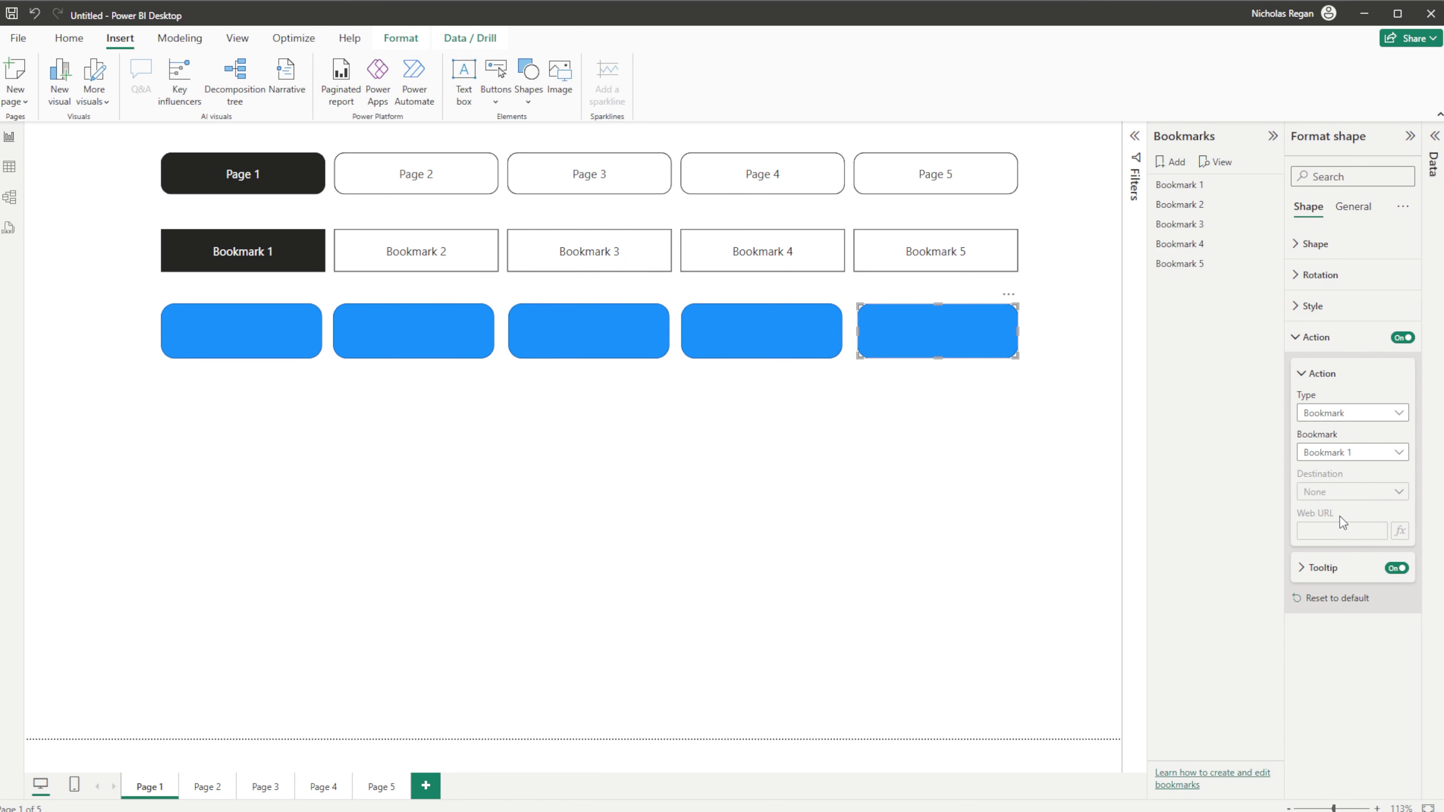
click(1341, 453)
click(1332, 565)
drag(1077, 421, 65, 198)
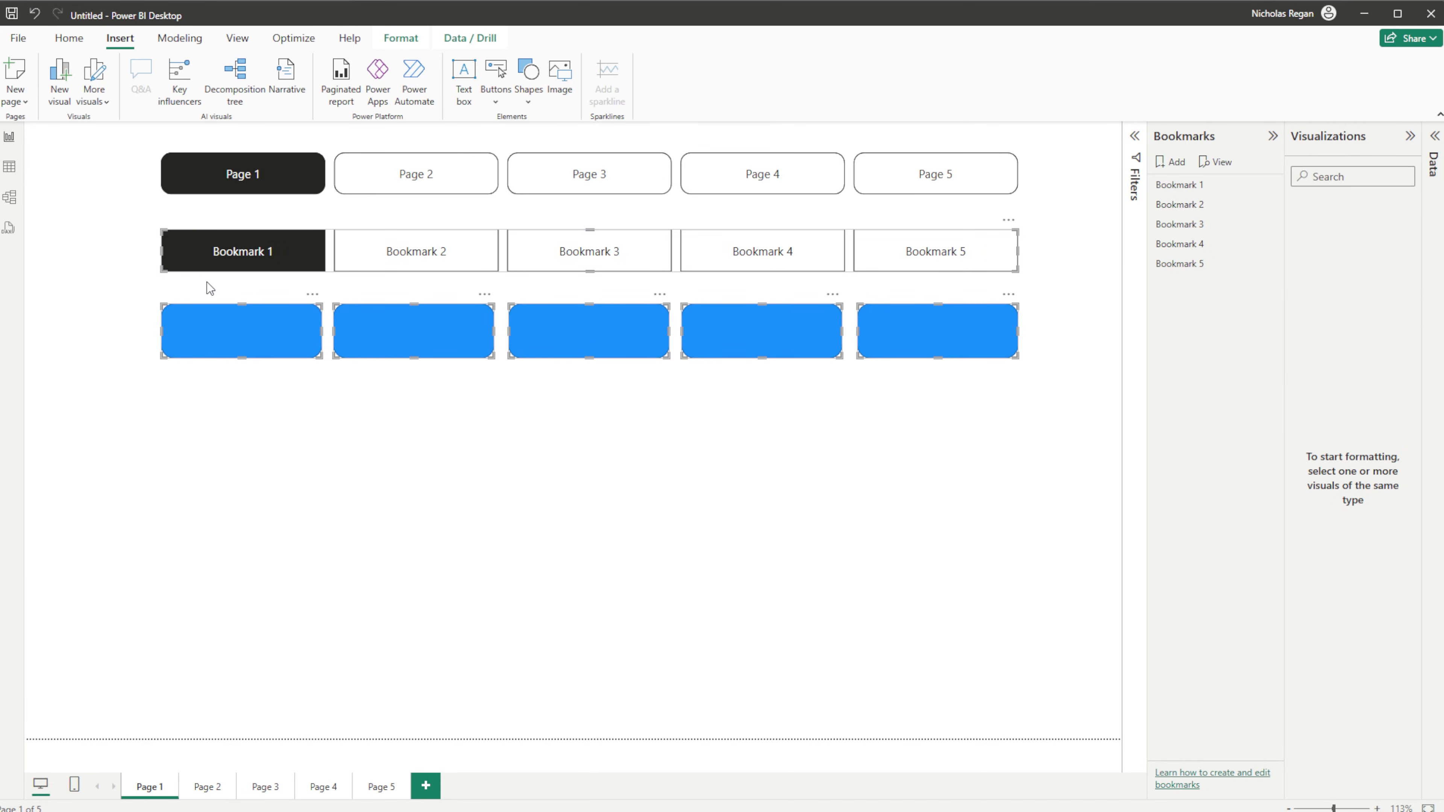
click(210, 790)
click(266, 791)
click(323, 791)
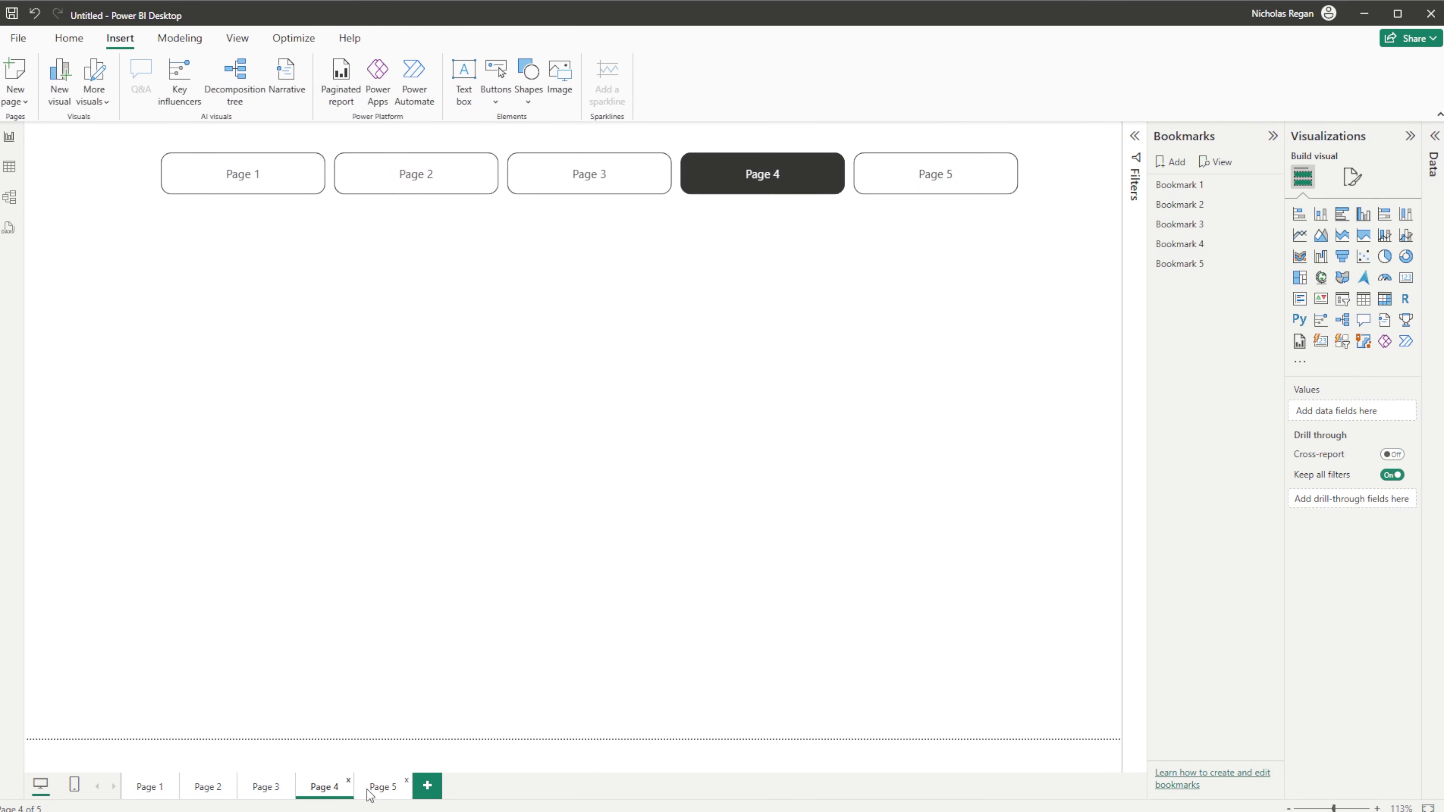
click(383, 789)
click(207, 790)
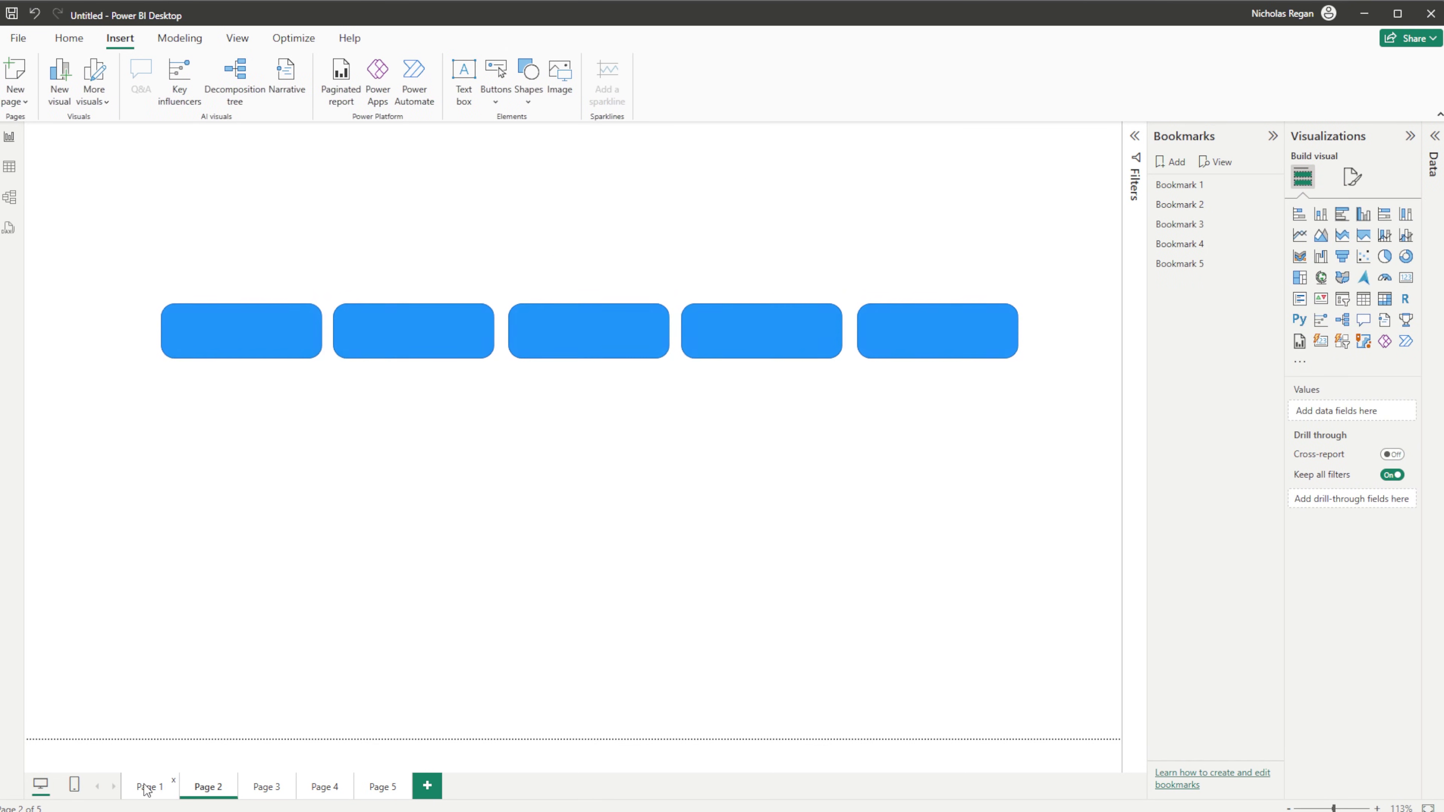
click(148, 789)
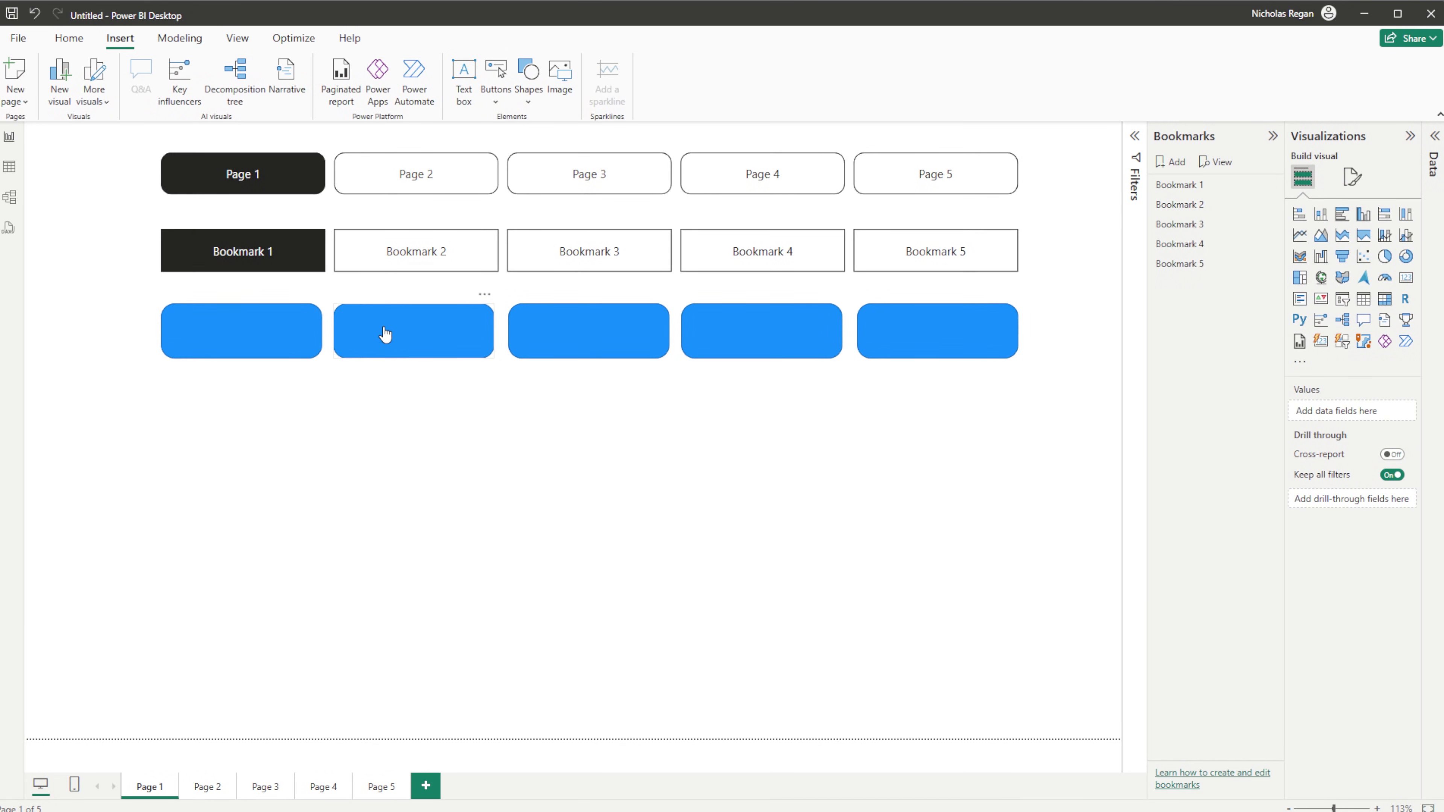
ctrl+click(426, 331)
ctrl+click(586, 338)
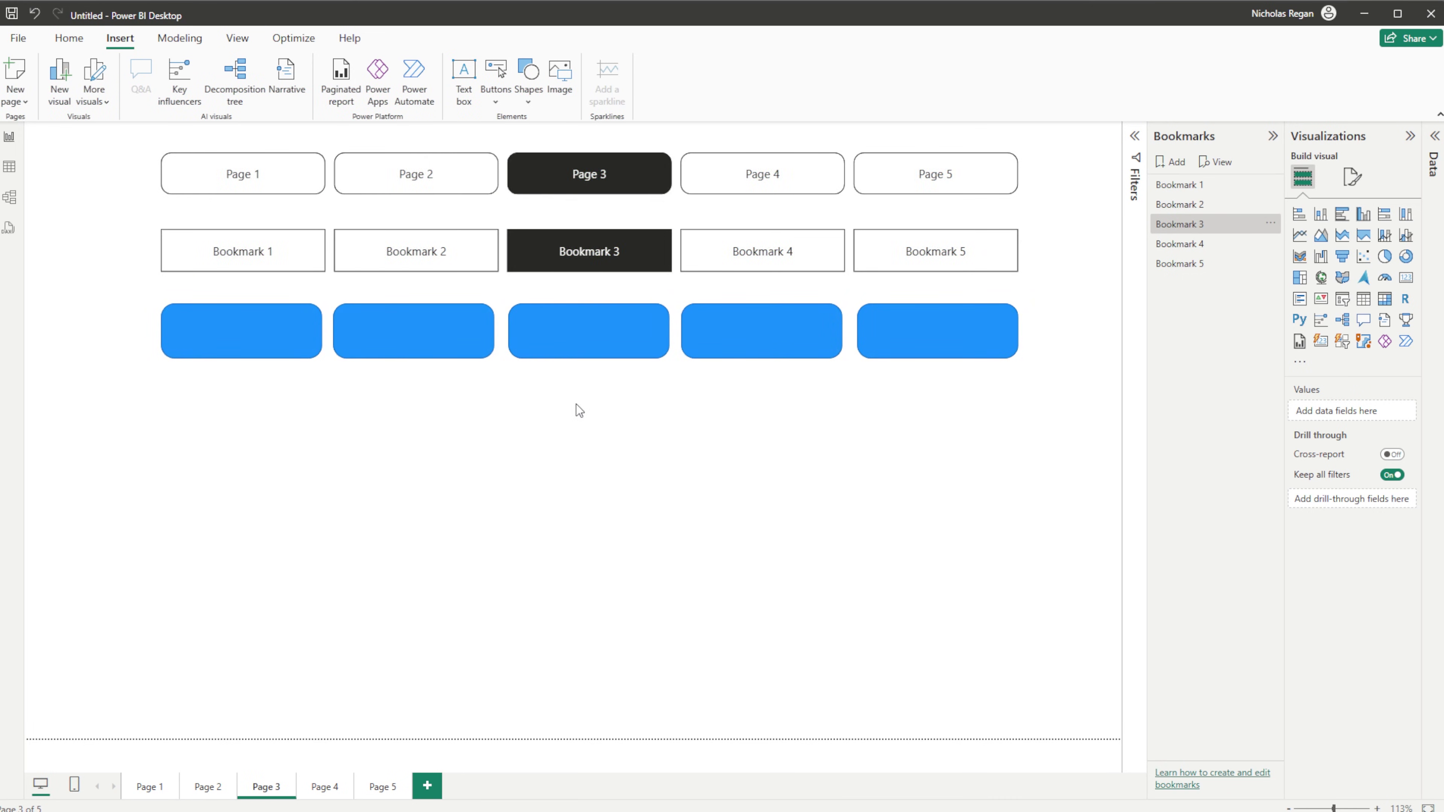
ctrl+click(726, 347)
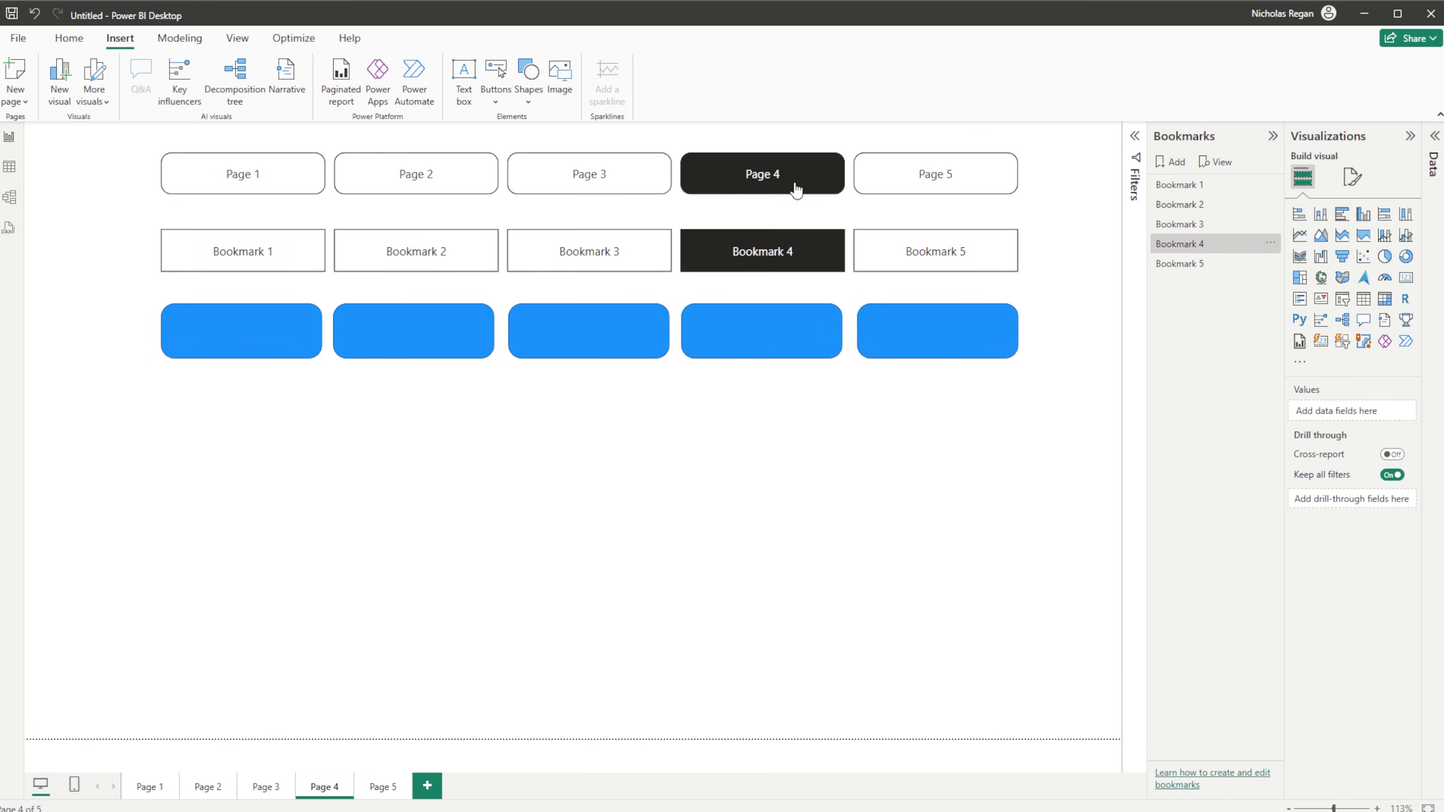
ctrl+click(929, 342)
ctrl+click(223, 342)
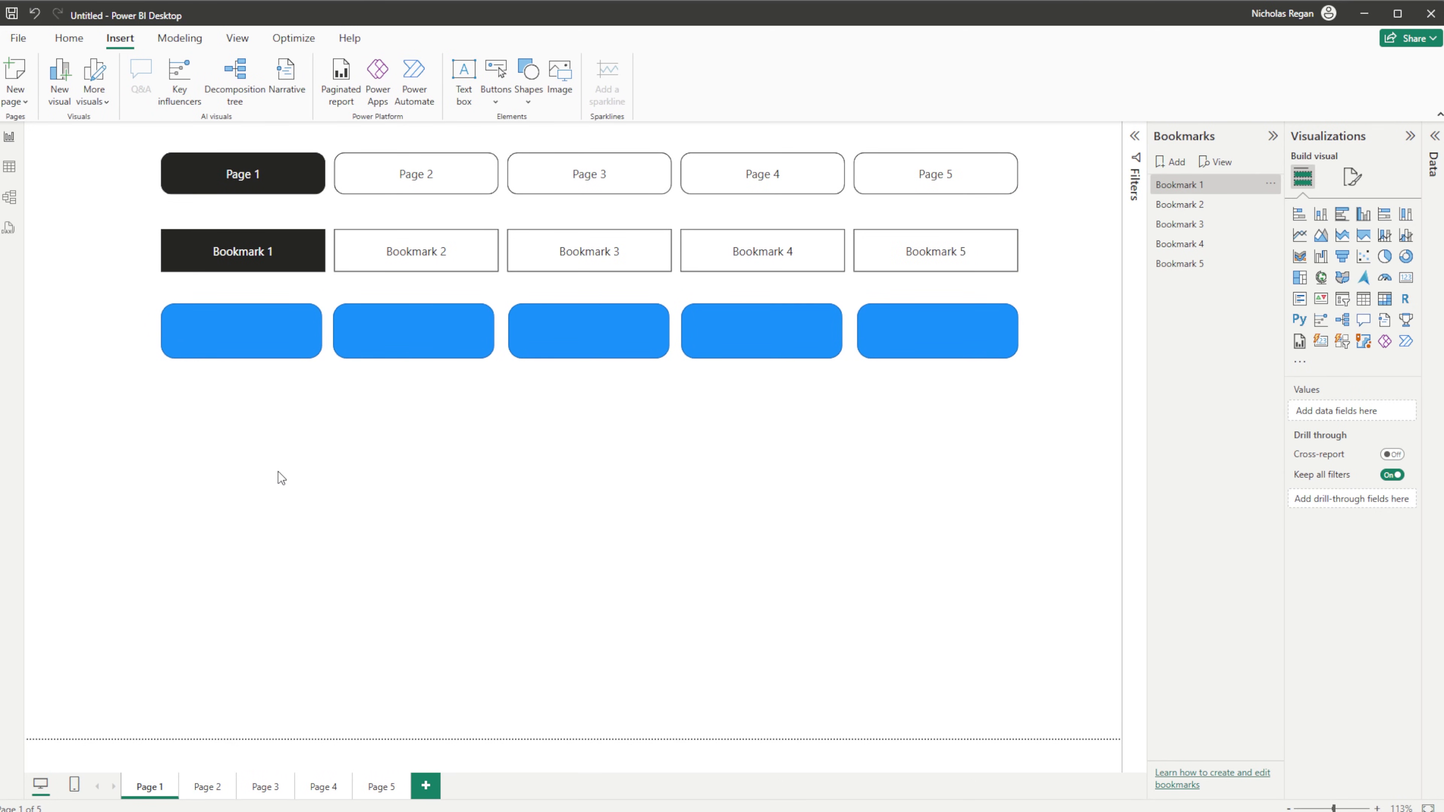
Step: Nudge the bookmark navigator up toward the page navigator using the alignment guides
click(330, 181)
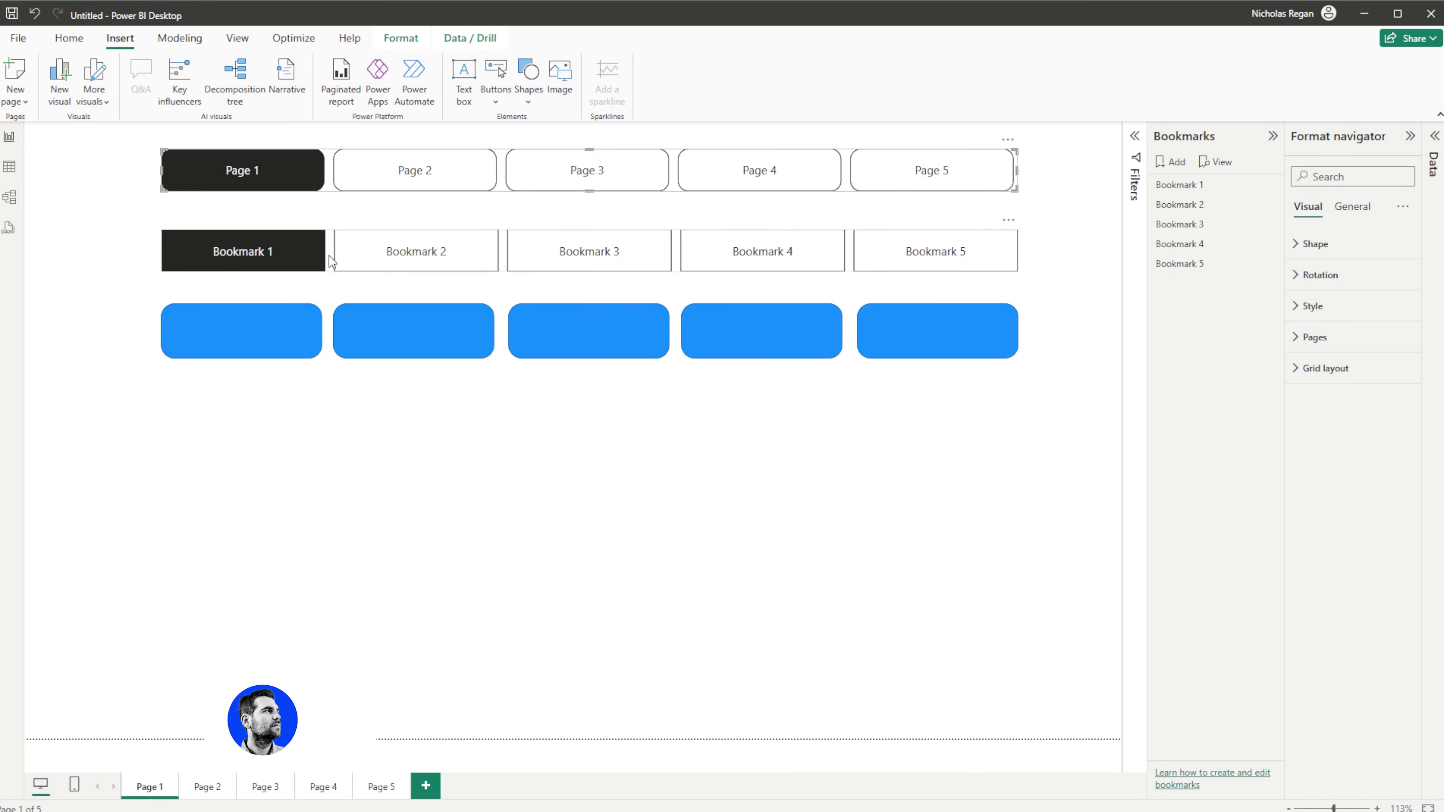
drag(327, 255, 329, 240)
drag(331, 250, 331, 250)
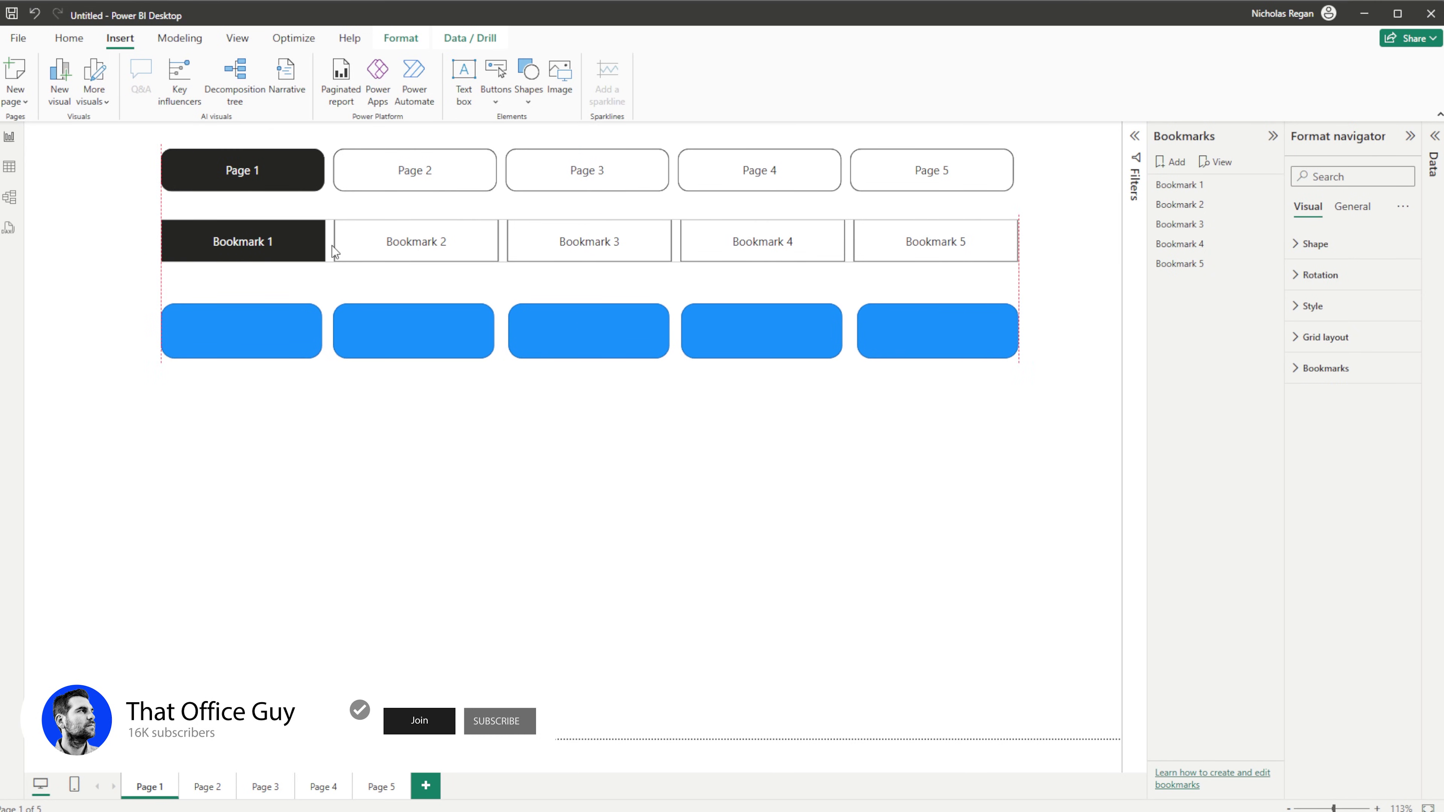